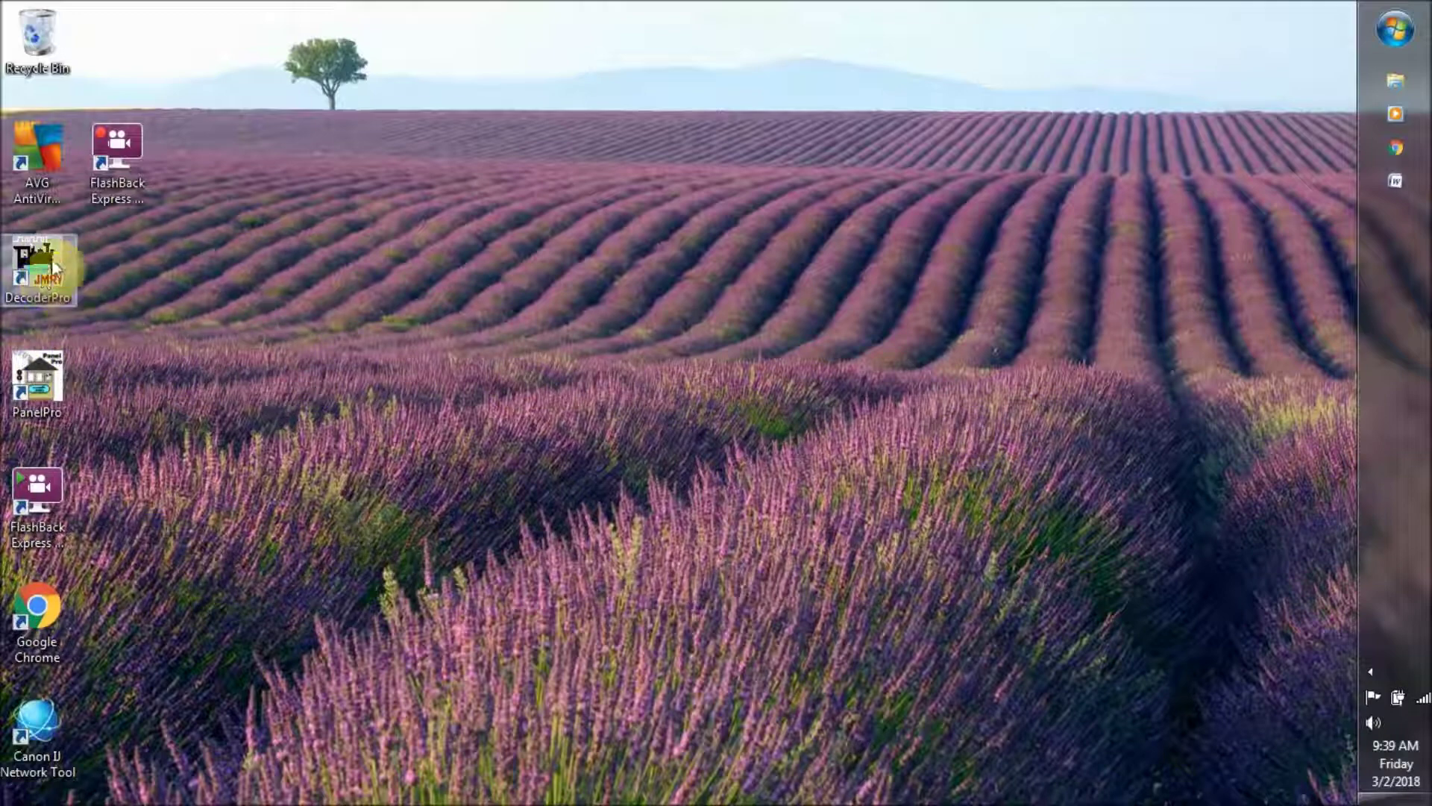
# - Launch PanelPro and close the small window with the delay setting that opens with it
pyautogui.doubleClick(43, 384)
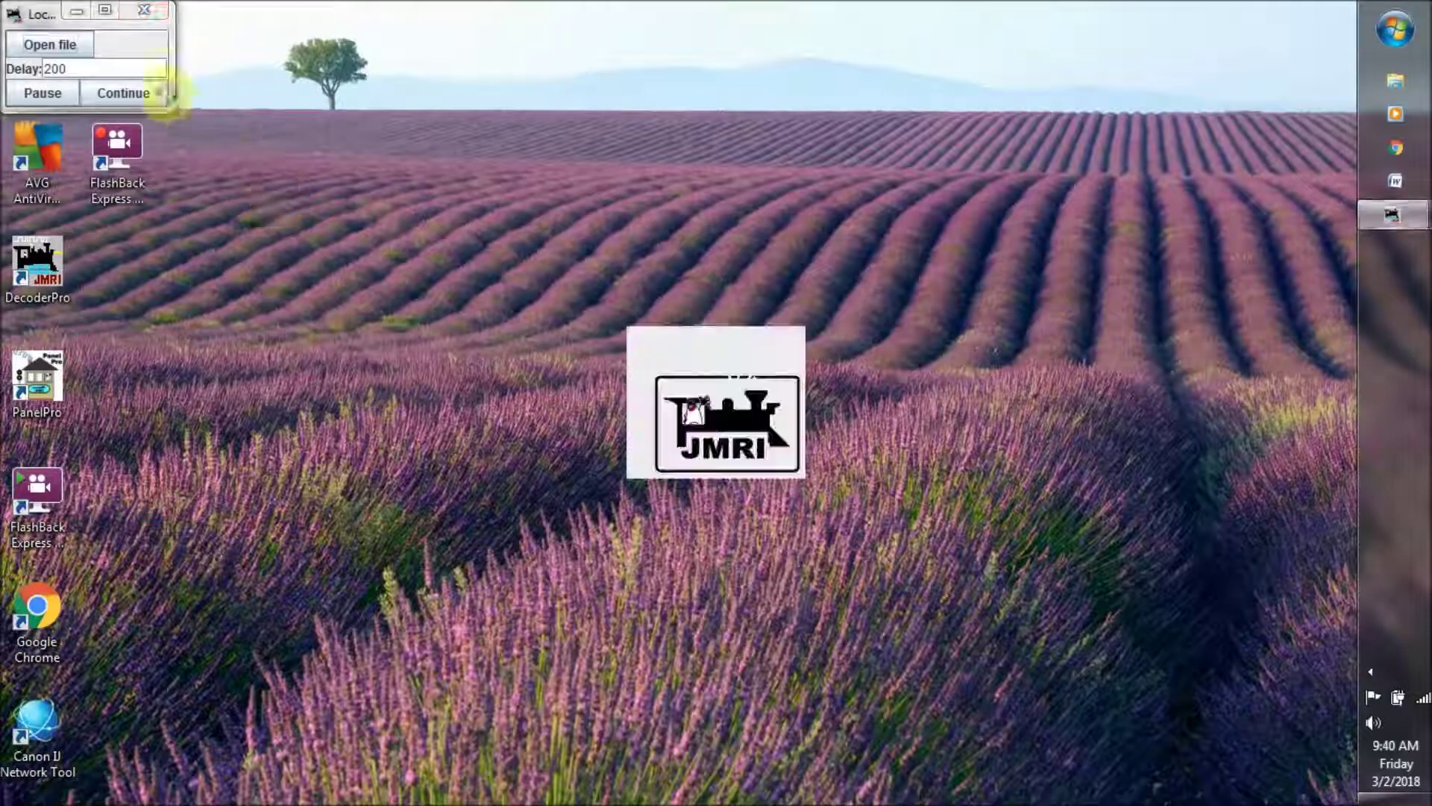
pyautogui.click(144, 10)
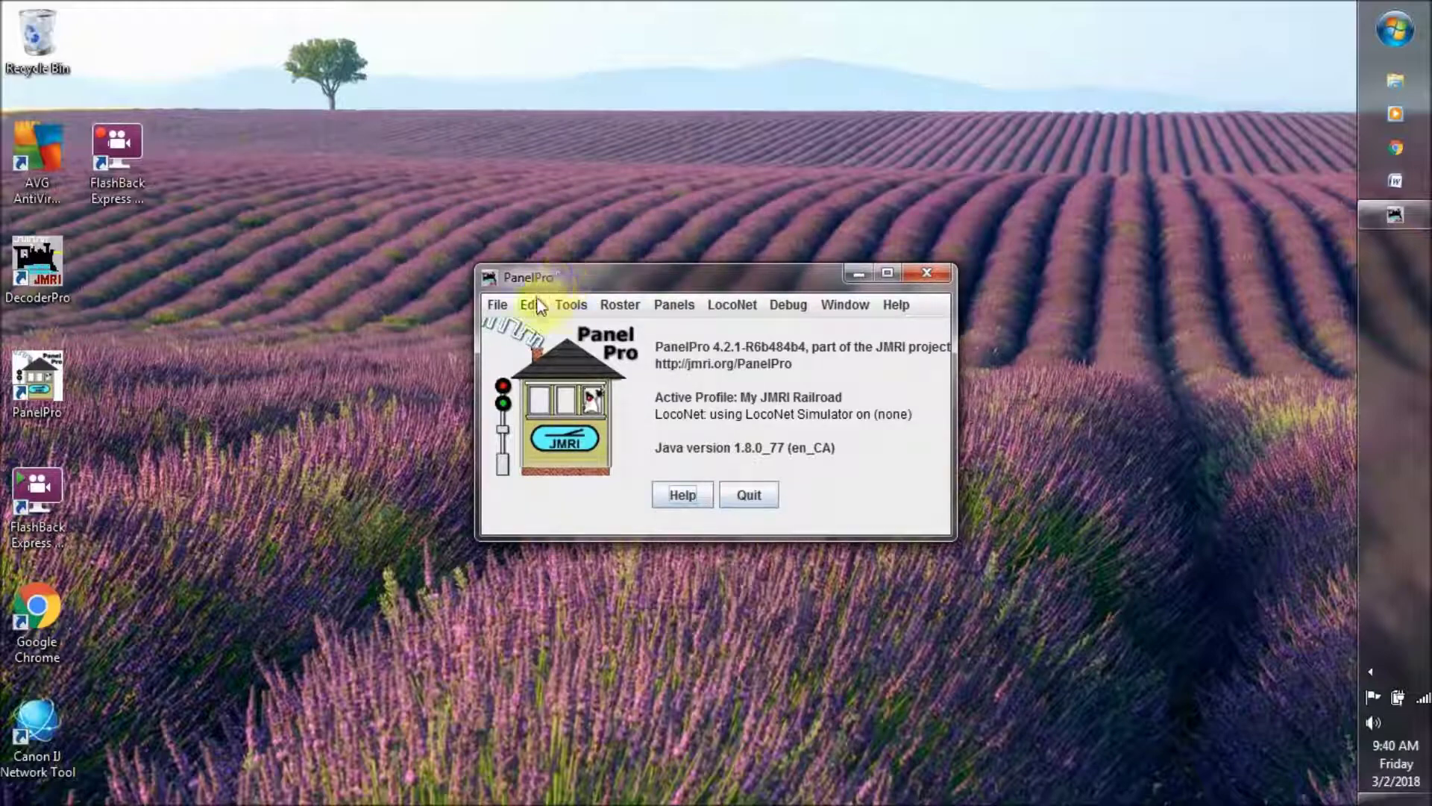
# - Examine the system manufacturer and system connection choices for LocoNet in the connection preferences, leaving Digitrax and LocoNet Simulator selected
pyautogui.click(536, 305)
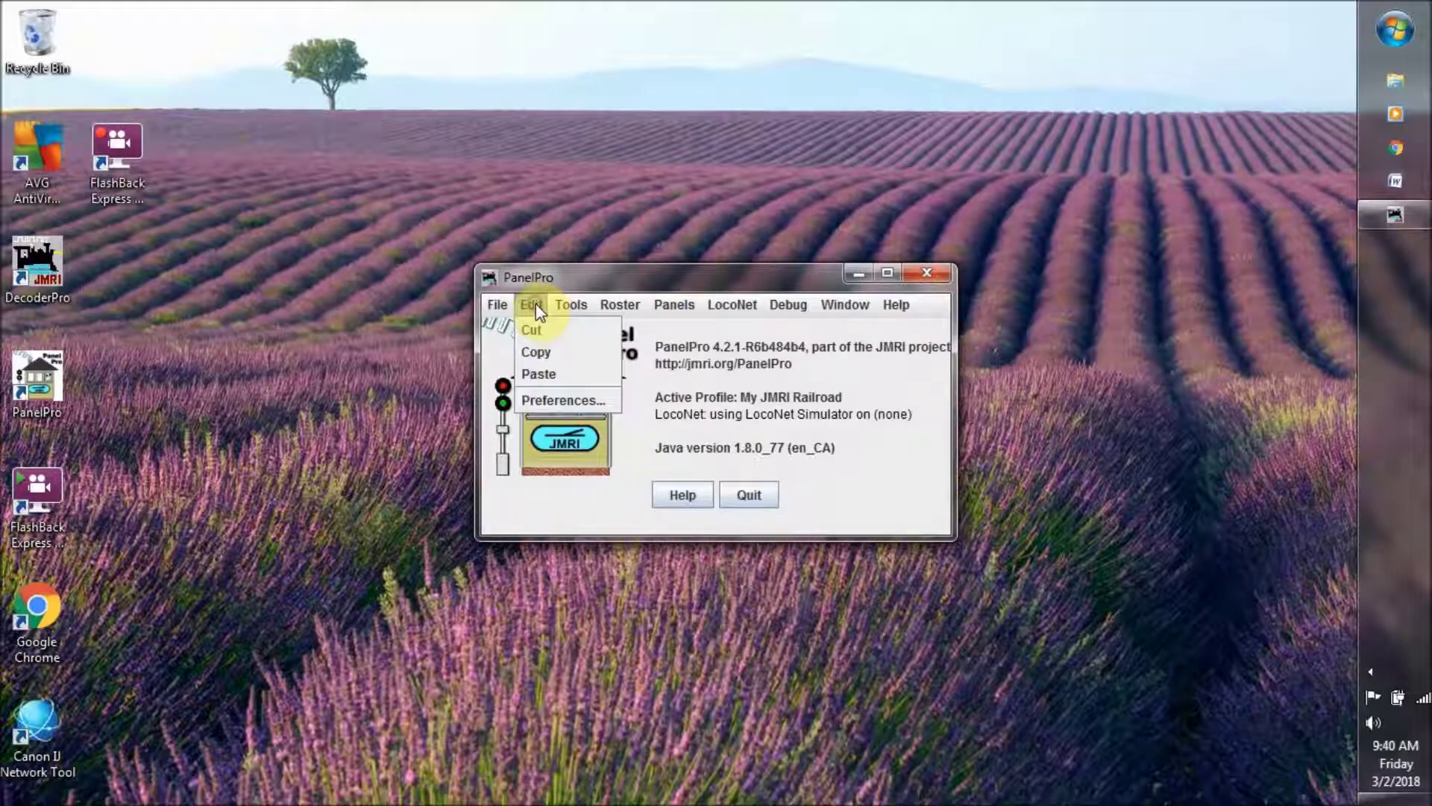
pyautogui.click(557, 403)
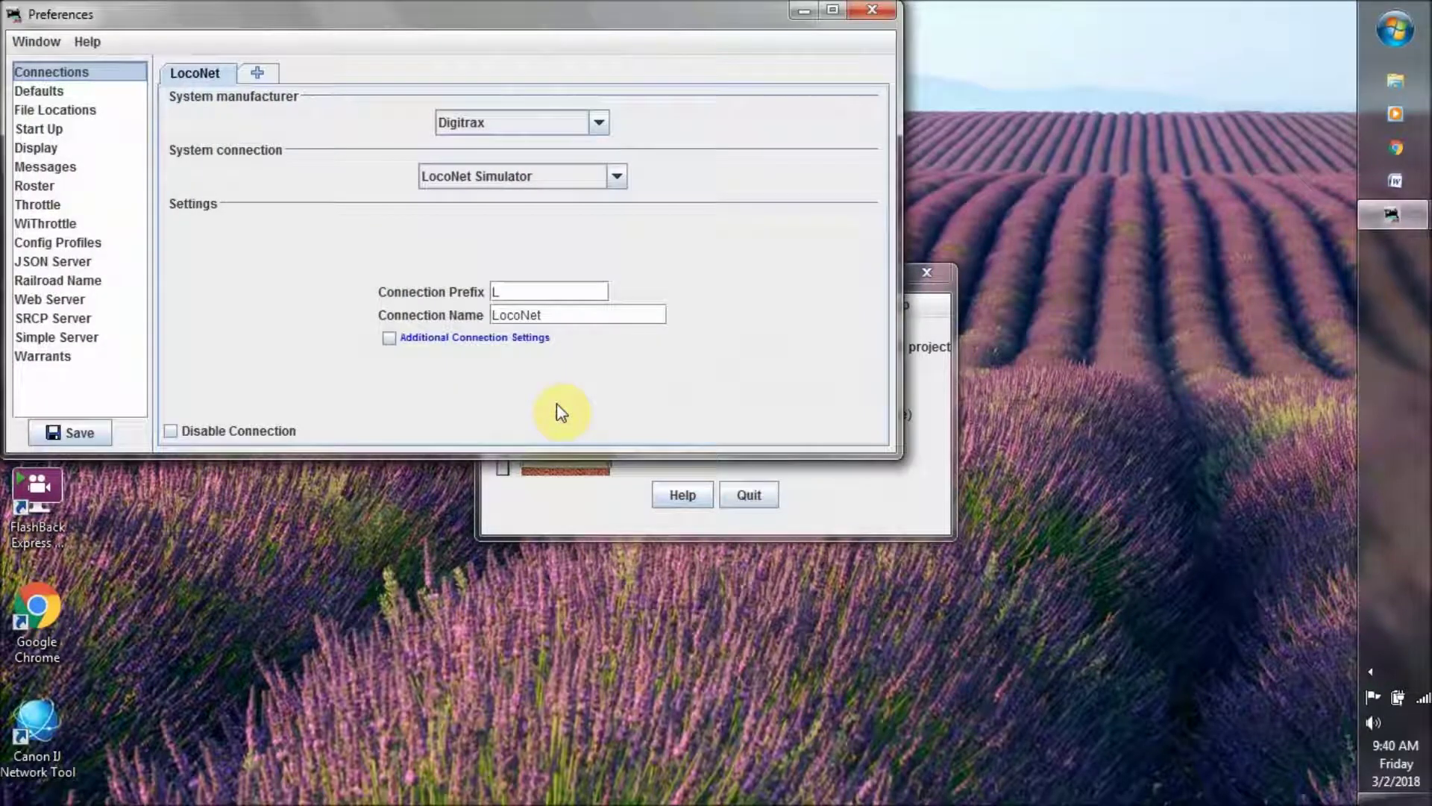
pyautogui.click(599, 122)
pyautogui.moveTo(597, 182)
pyautogui.mouseDown()
pyautogui.moveTo(598, 170)
pyautogui.moveTo(597, 221)
pyautogui.moveTo(603, 157)
pyautogui.moveTo(601, 173)
pyautogui.mouseUp()
pyautogui.click(497, 123)
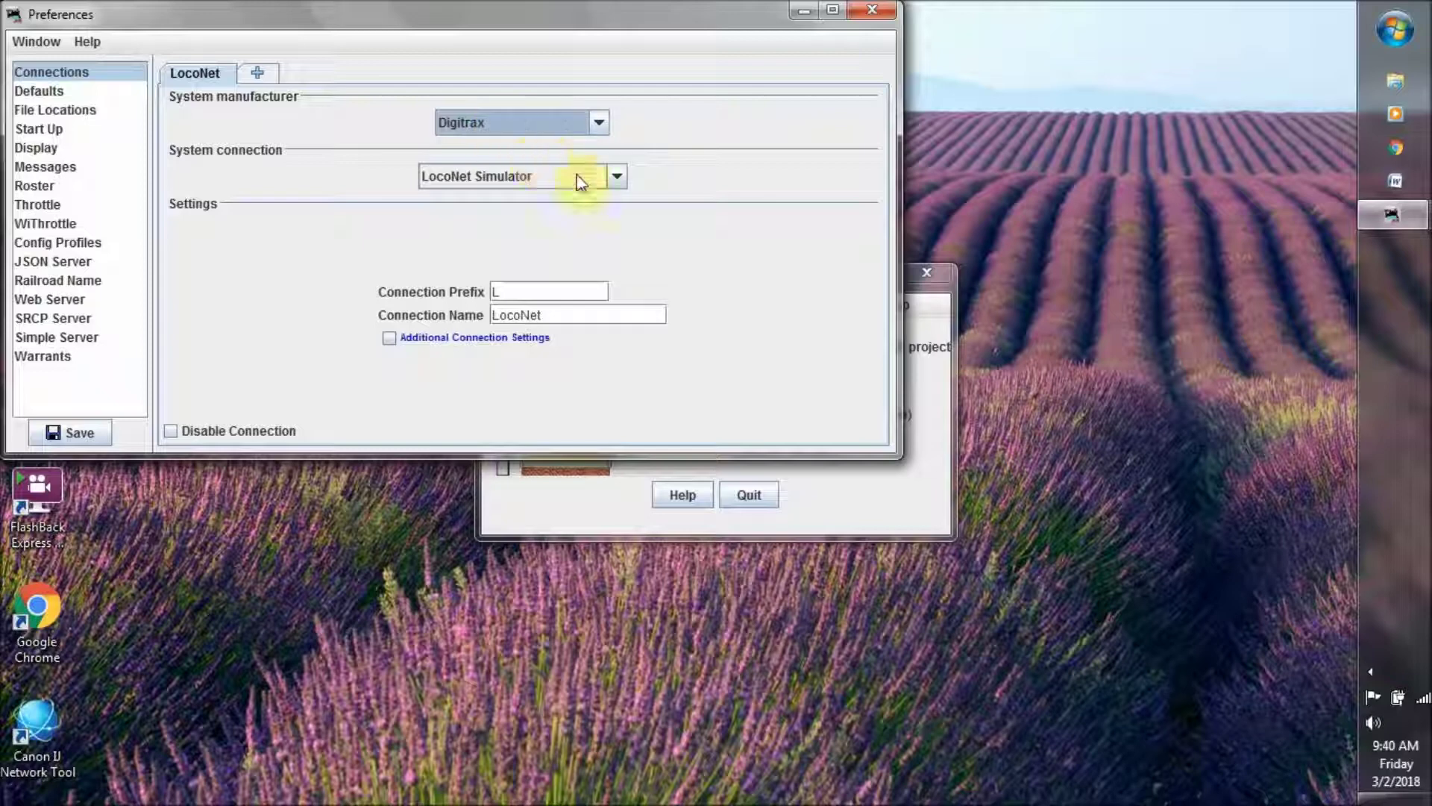
pyautogui.click(616, 177)
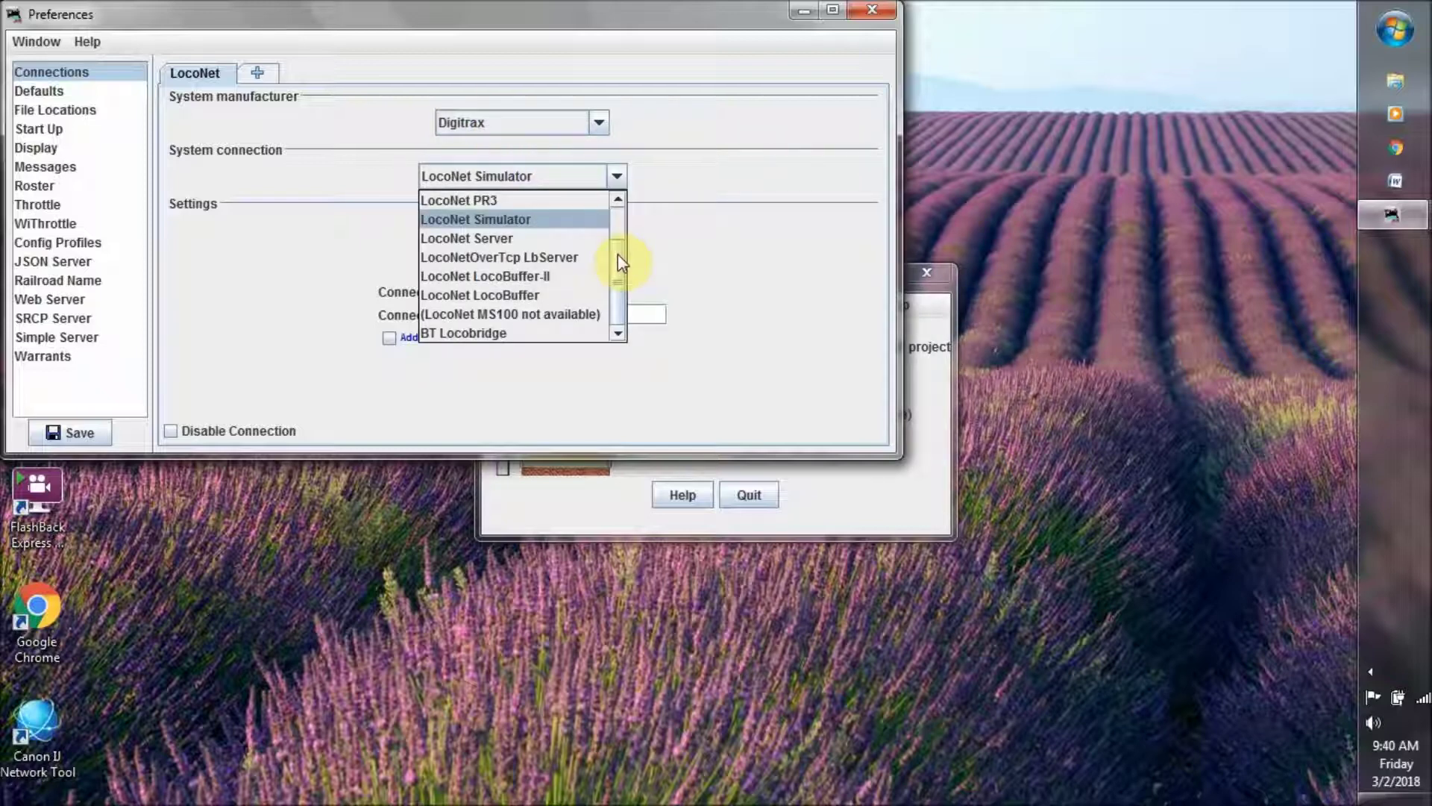
pyautogui.moveTo(617, 253); pyautogui.dragTo(615, 218)
pyautogui.click(616, 217)
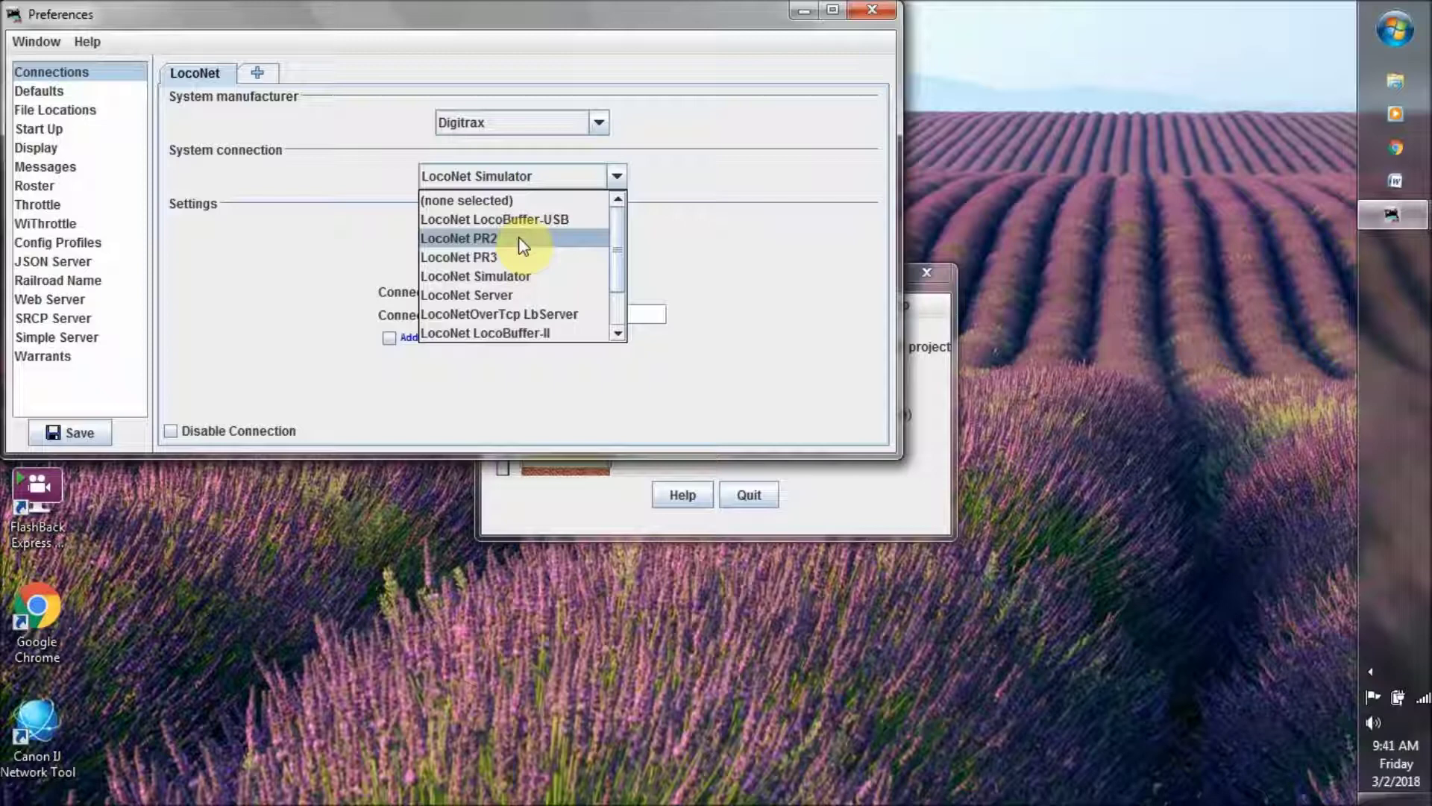
pyautogui.click(553, 175)
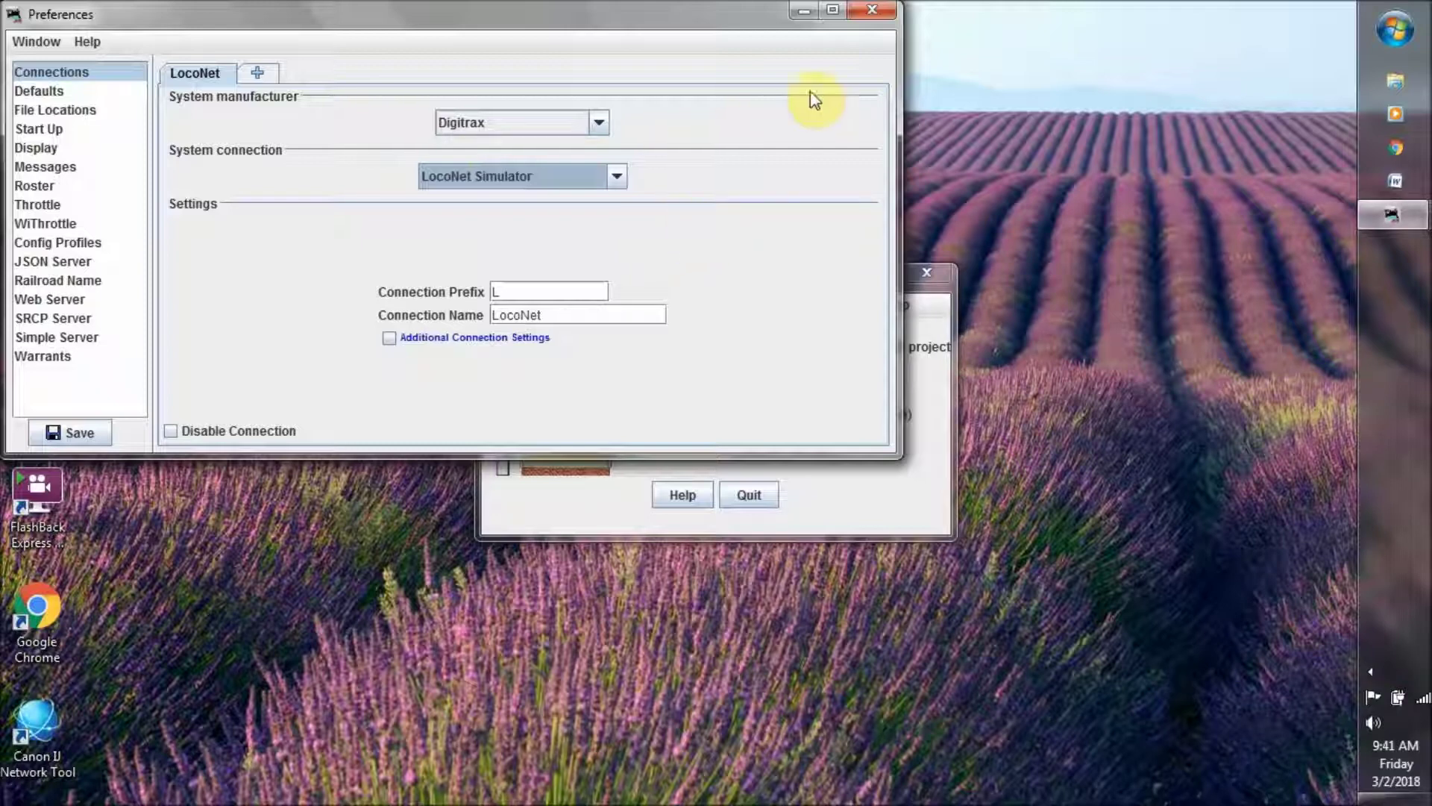
pyautogui.click(872, 11)
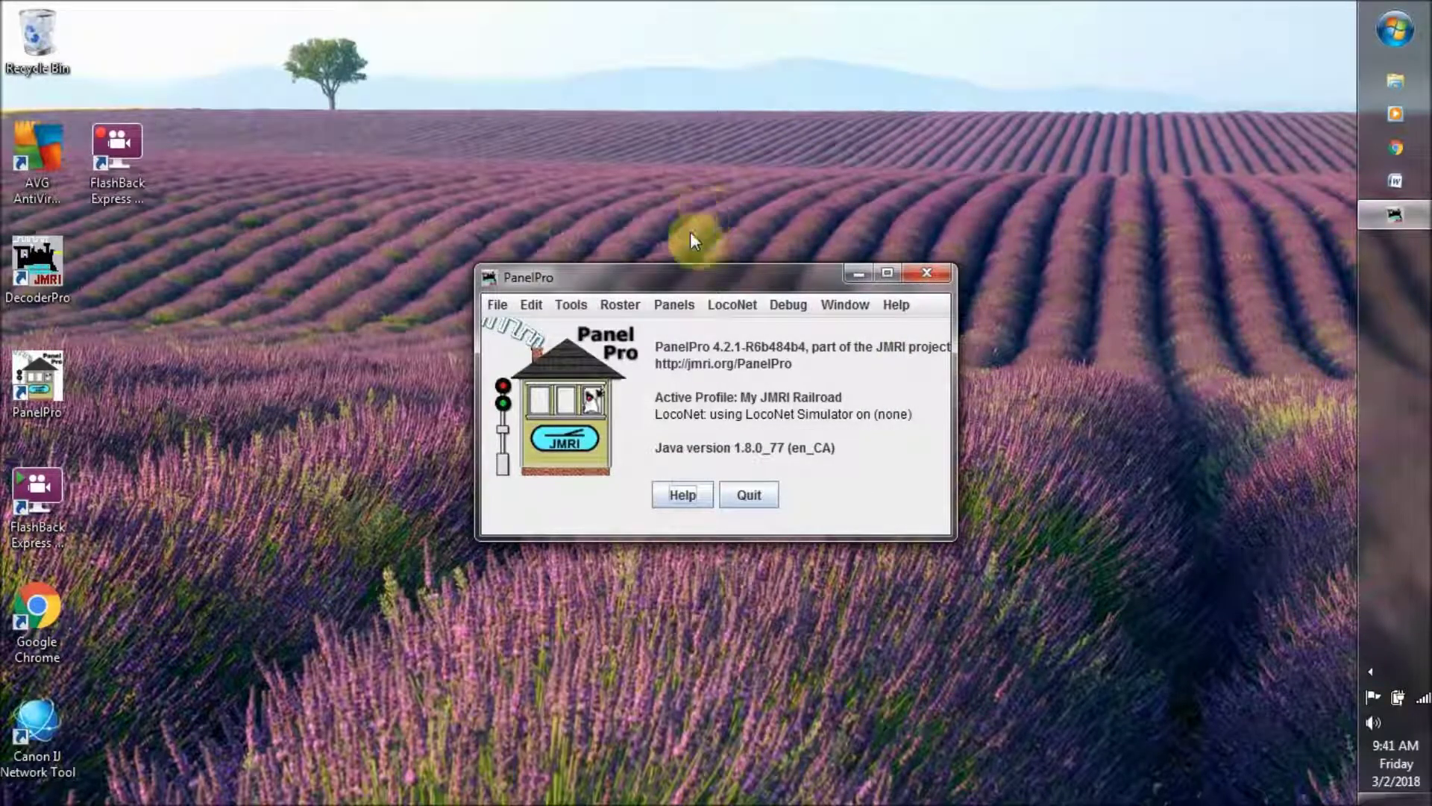
# - Create a new Layout Editor panel and maximize its window
pyautogui.click(686, 309)
pyautogui.moveTo(700, 336)
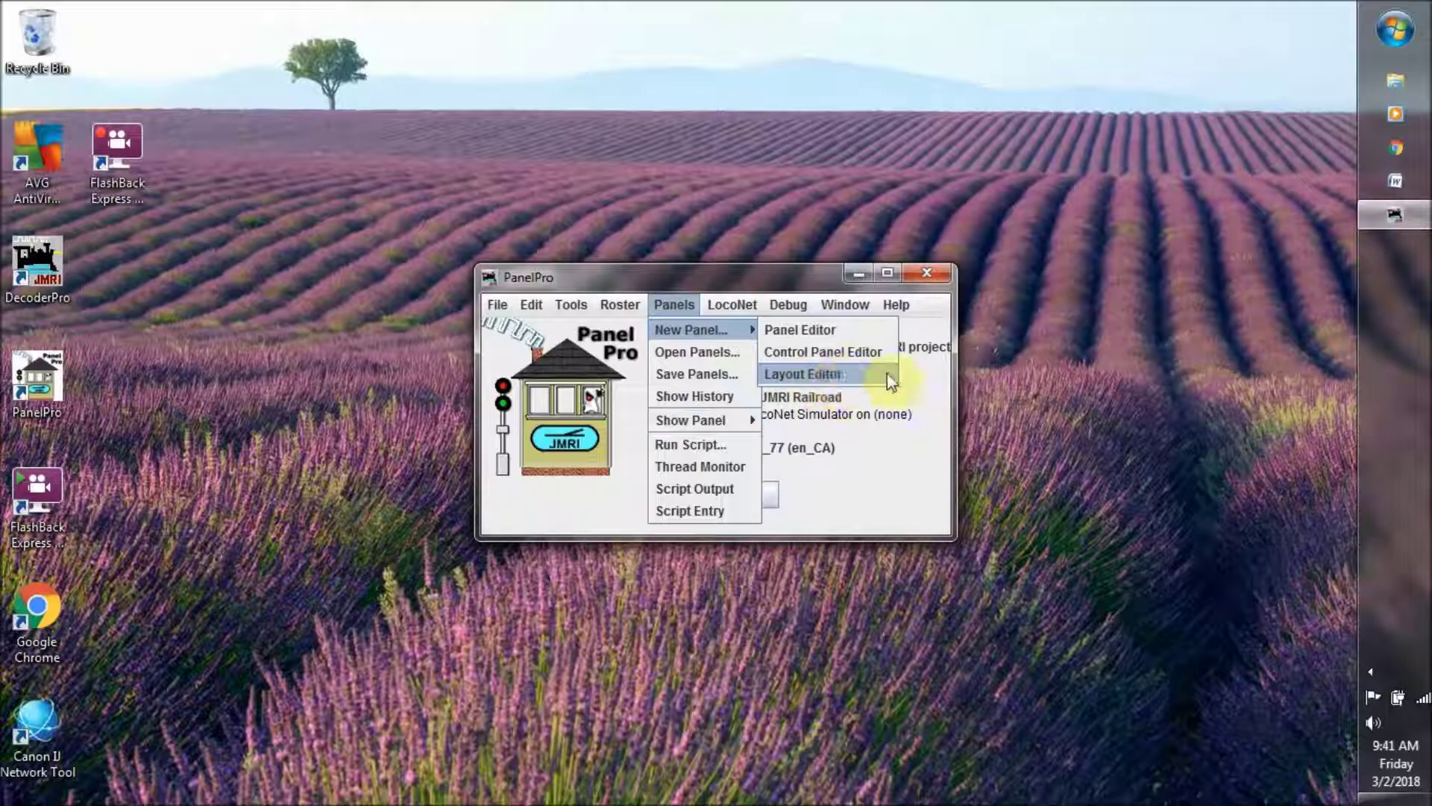
pyautogui.click(786, 371)
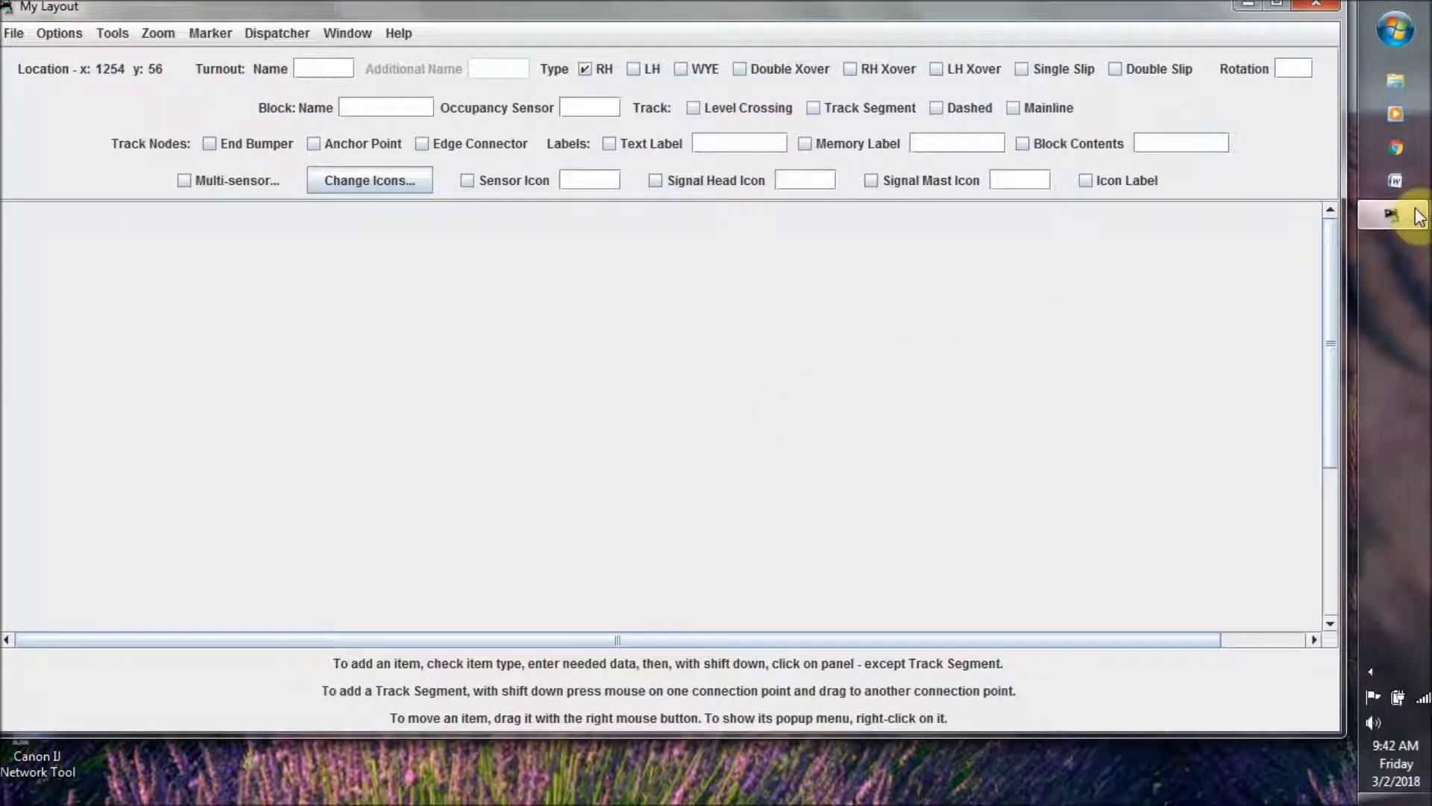
pyautogui.moveTo(1418, 216)
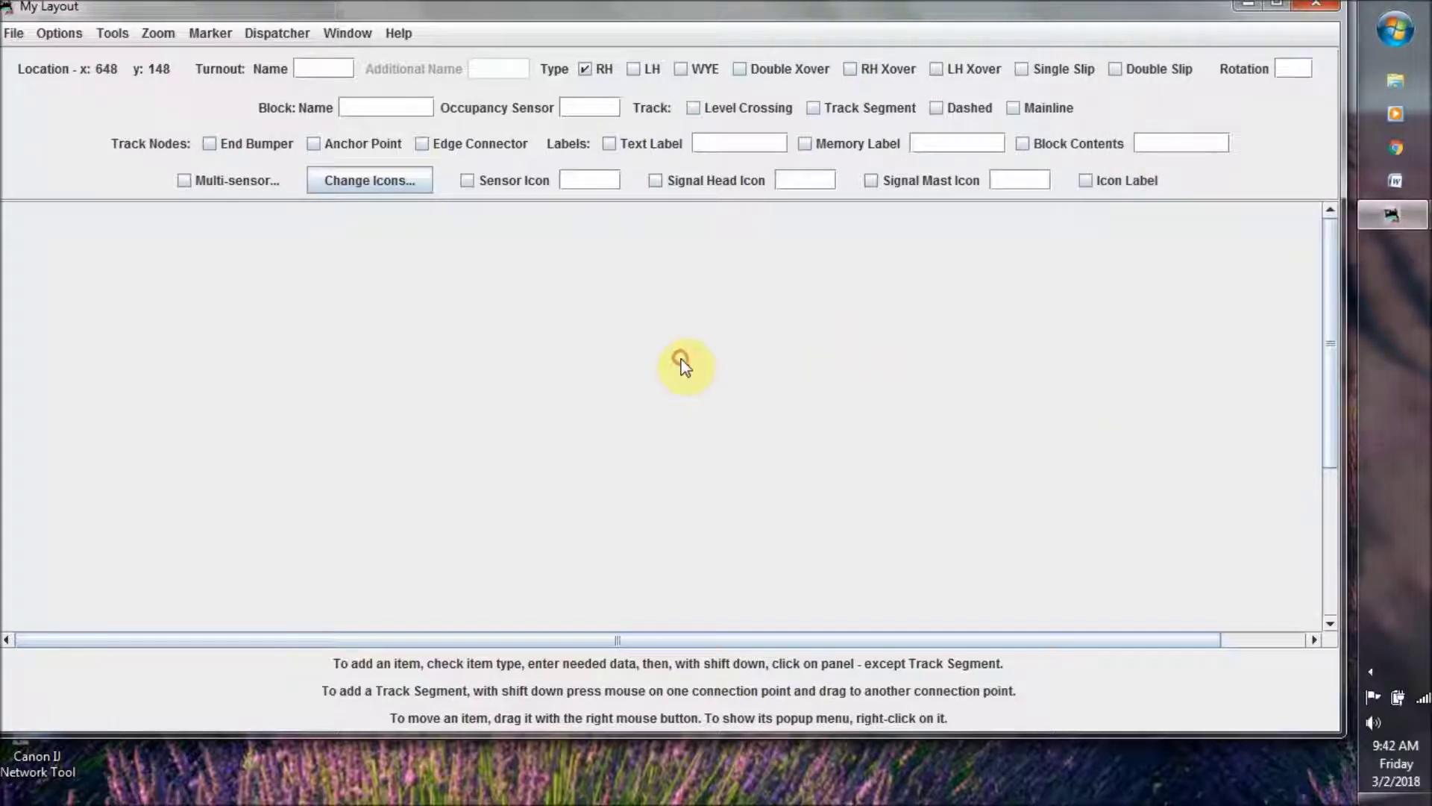
pyautogui.click(1276, 4)
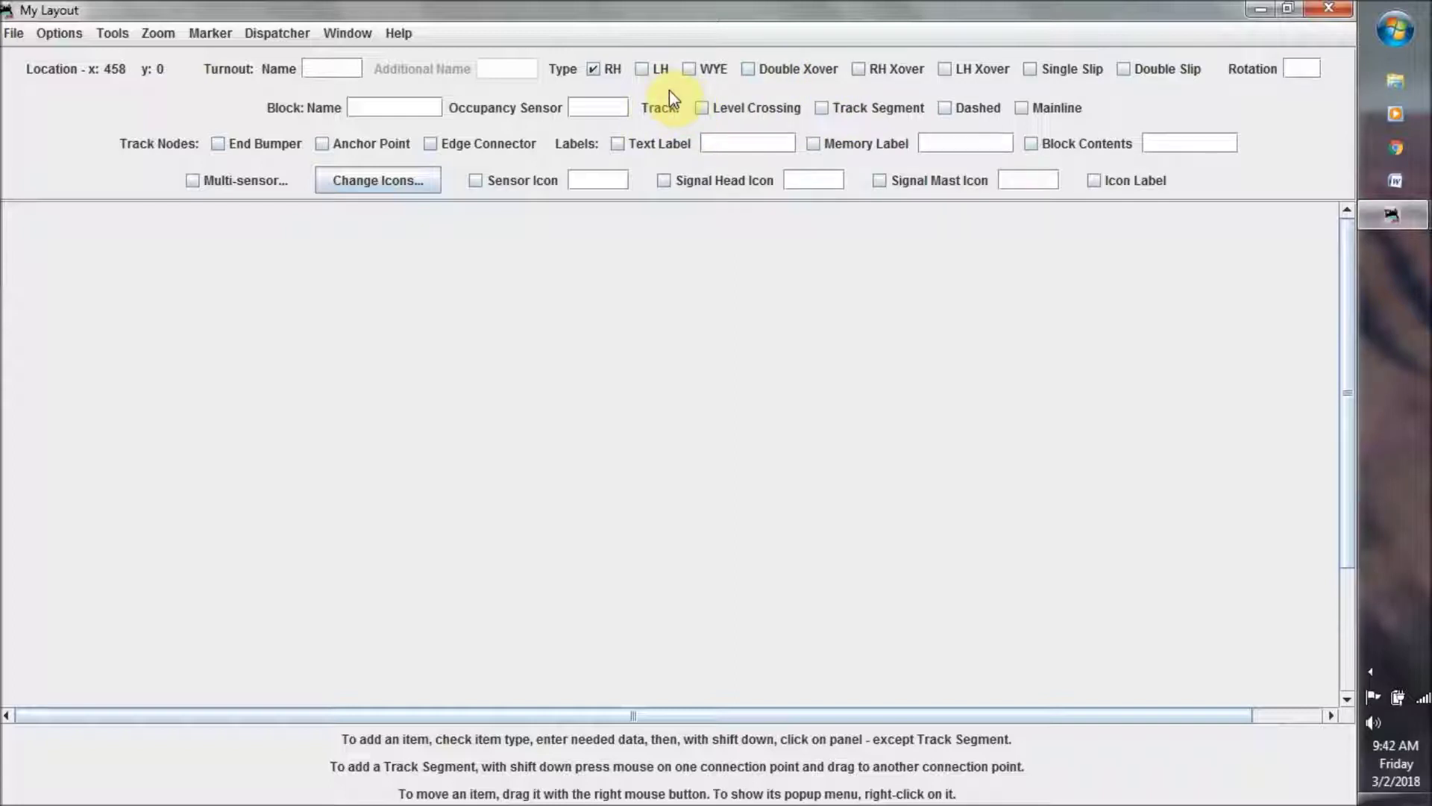
# - Try to place a left-hand turnout named TO1 in the upper part of the empty layout panel
pyautogui.click(642, 69)
pyautogui.click(330, 69)
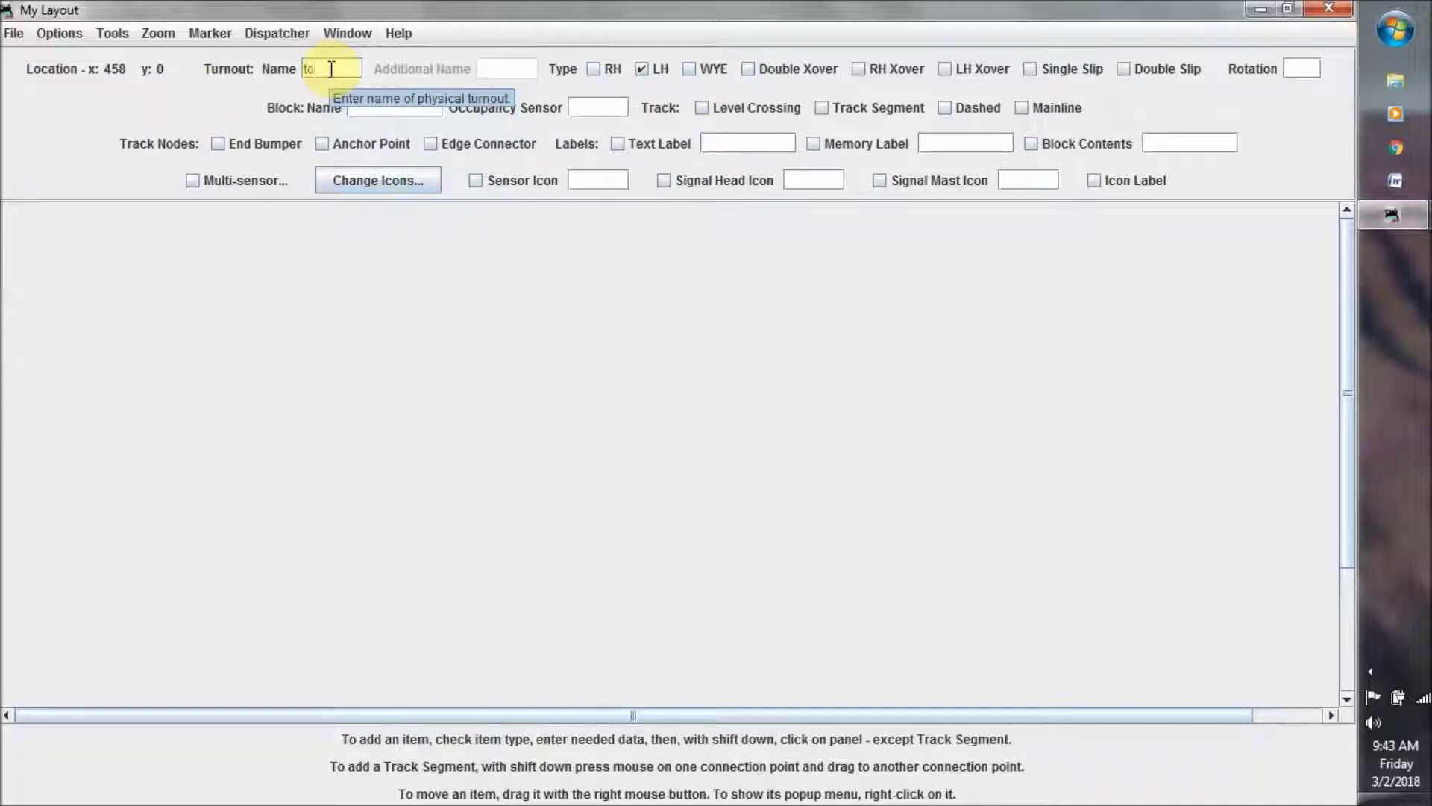
pyautogui.press('BackSpace')
pyautogui.press('BackSpace')
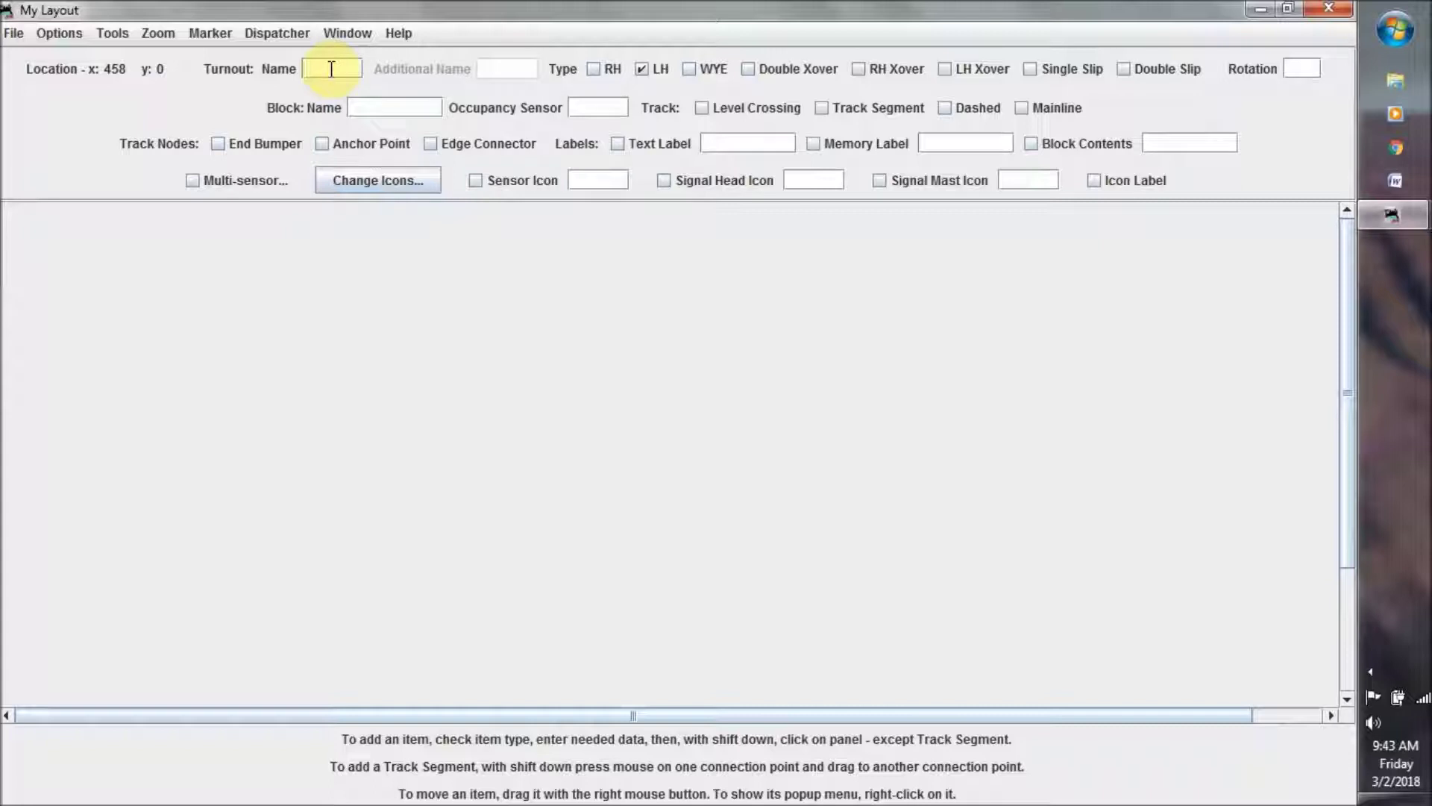
pyautogui.write('TO1')
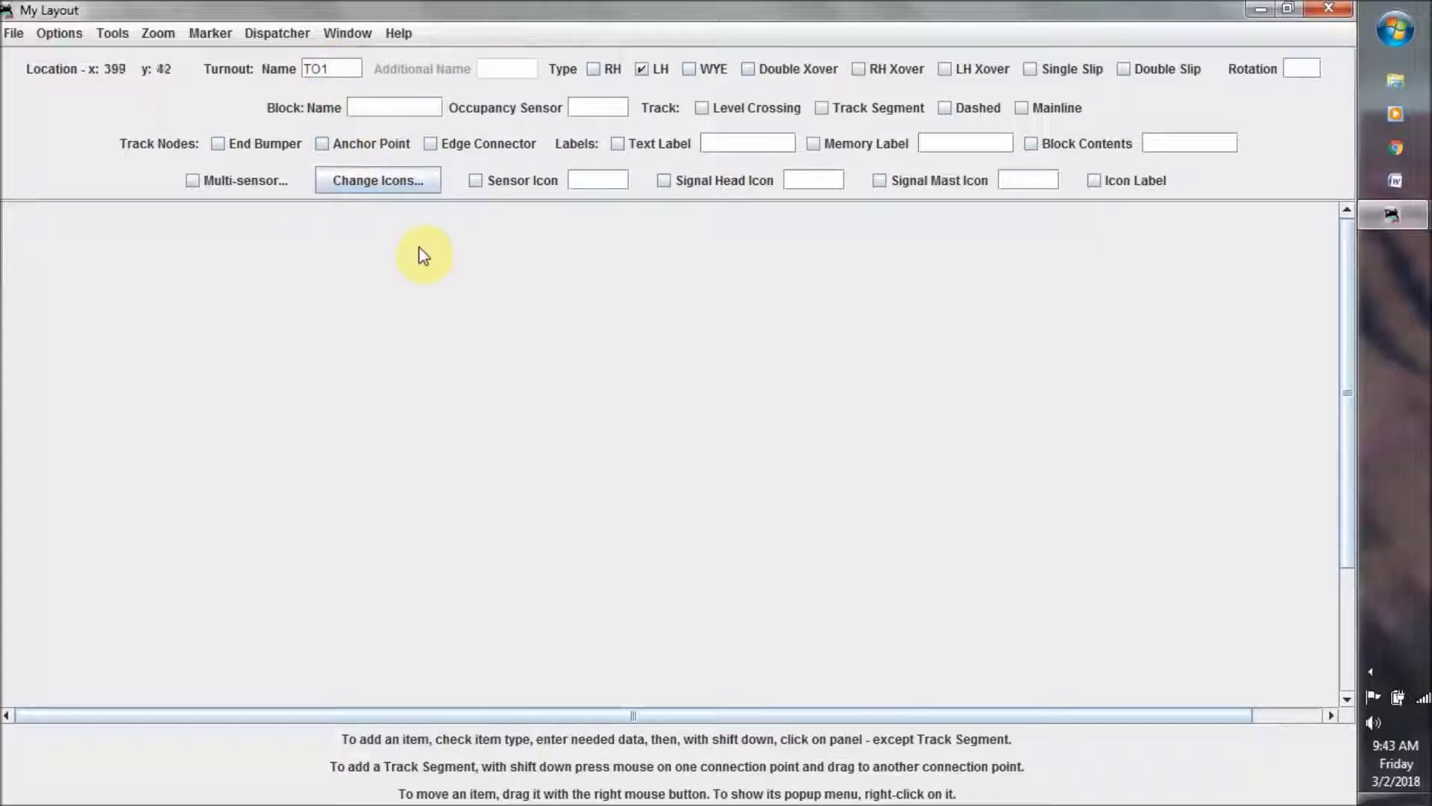
pyautogui.keyDown('shift'); pyautogui.click(421, 281); pyautogui.keyUp('shift')
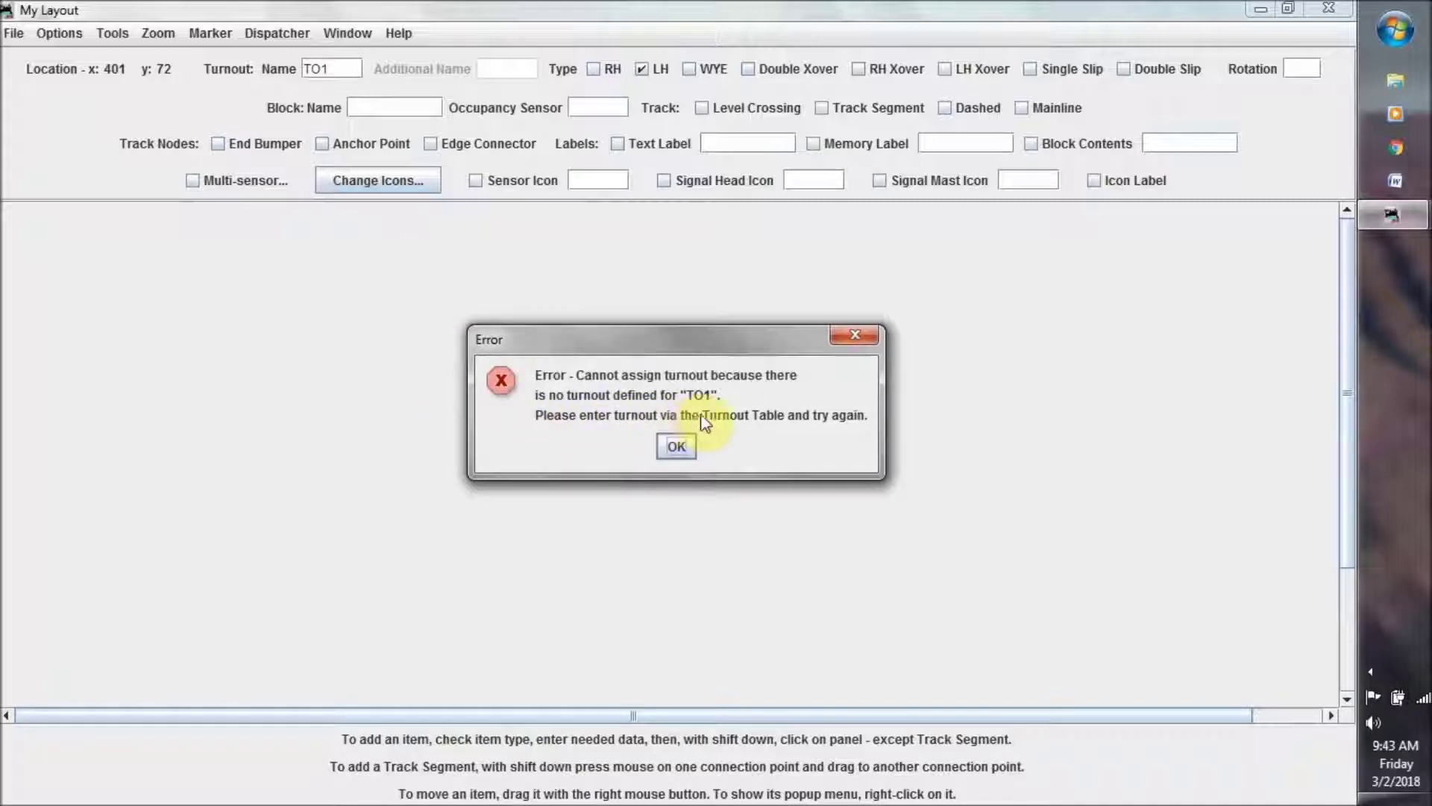
pyautogui.click(676, 447)
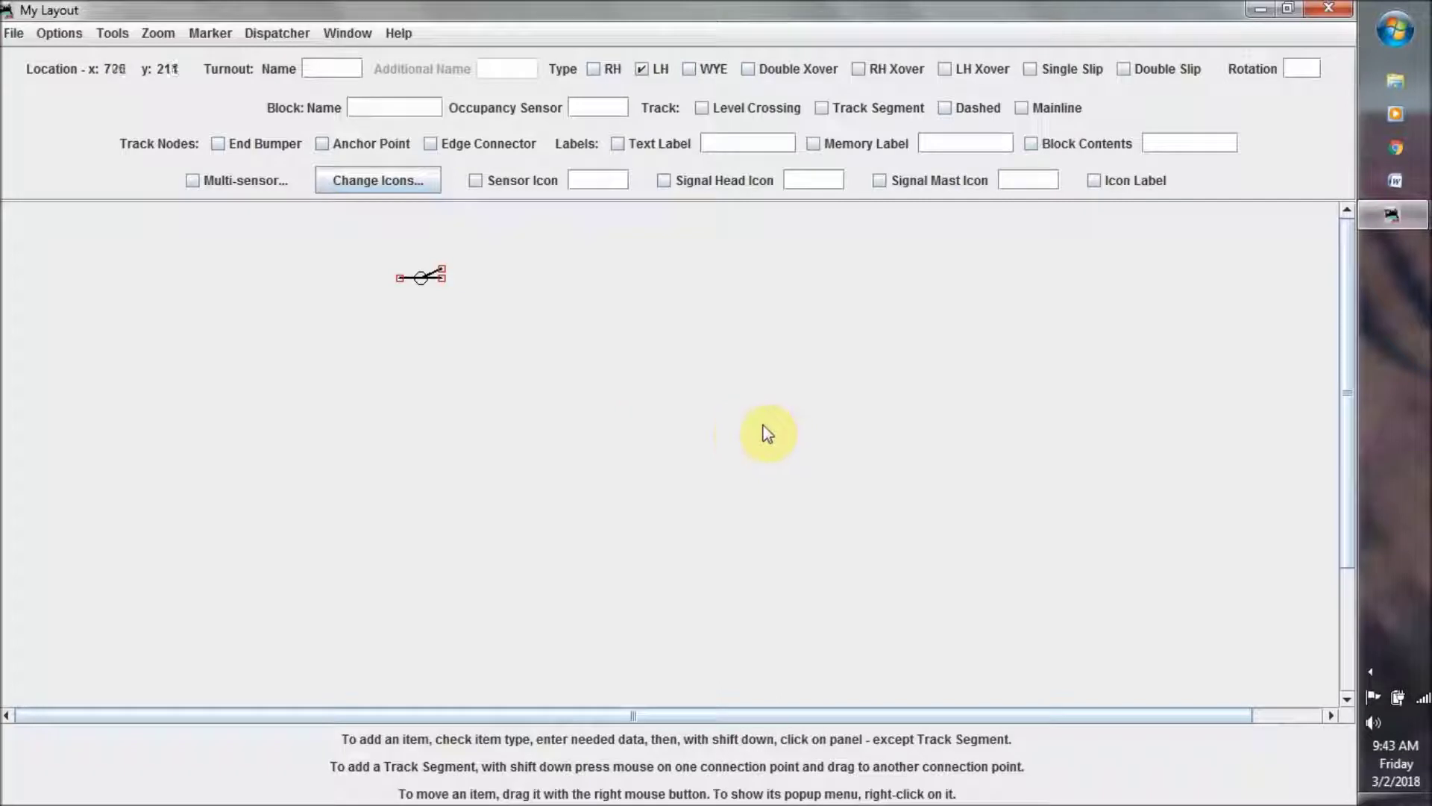
# - Try to assign the turnout name LT1 to the placed left-hand turnout
pyautogui.rightClick(420, 279)
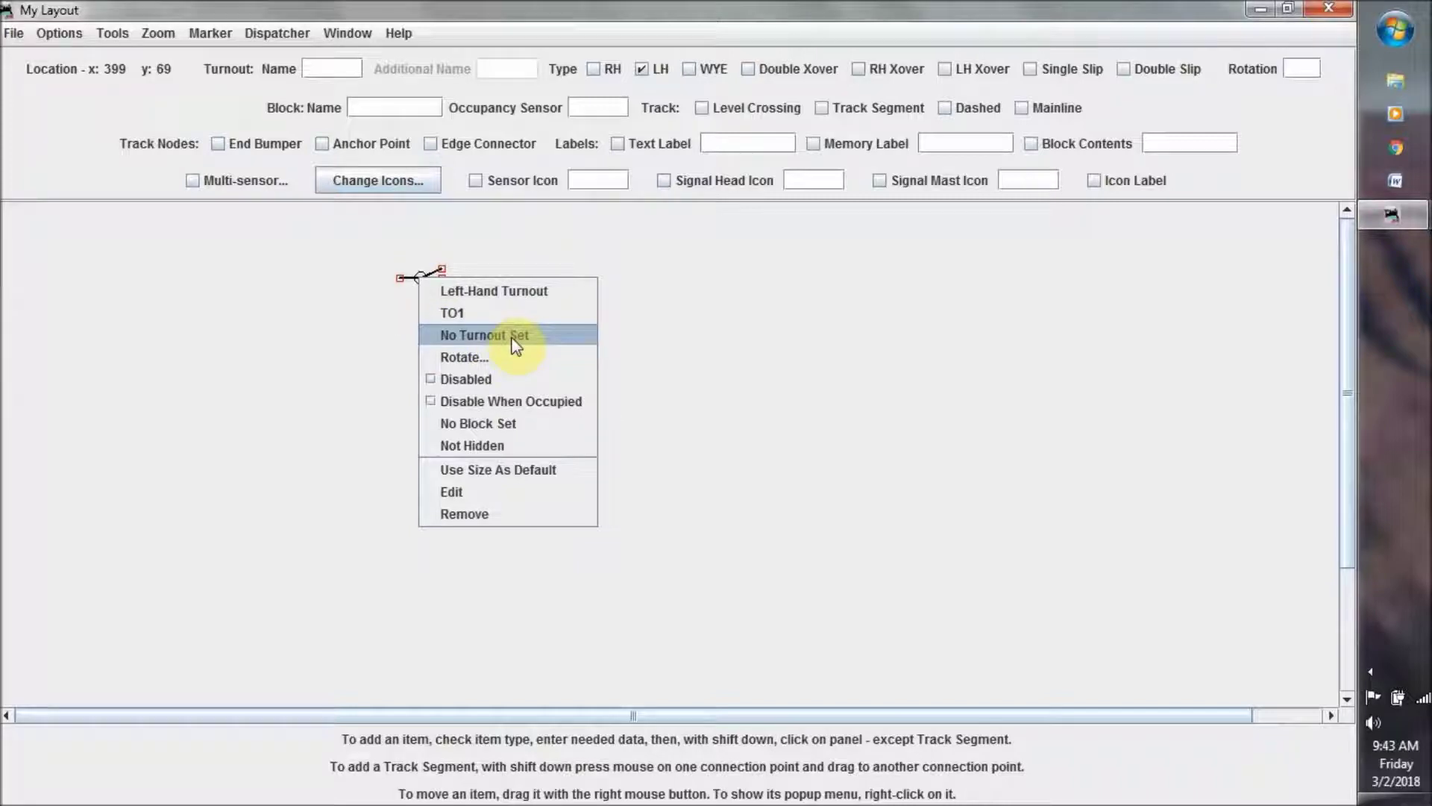
pyautogui.click(507, 493)
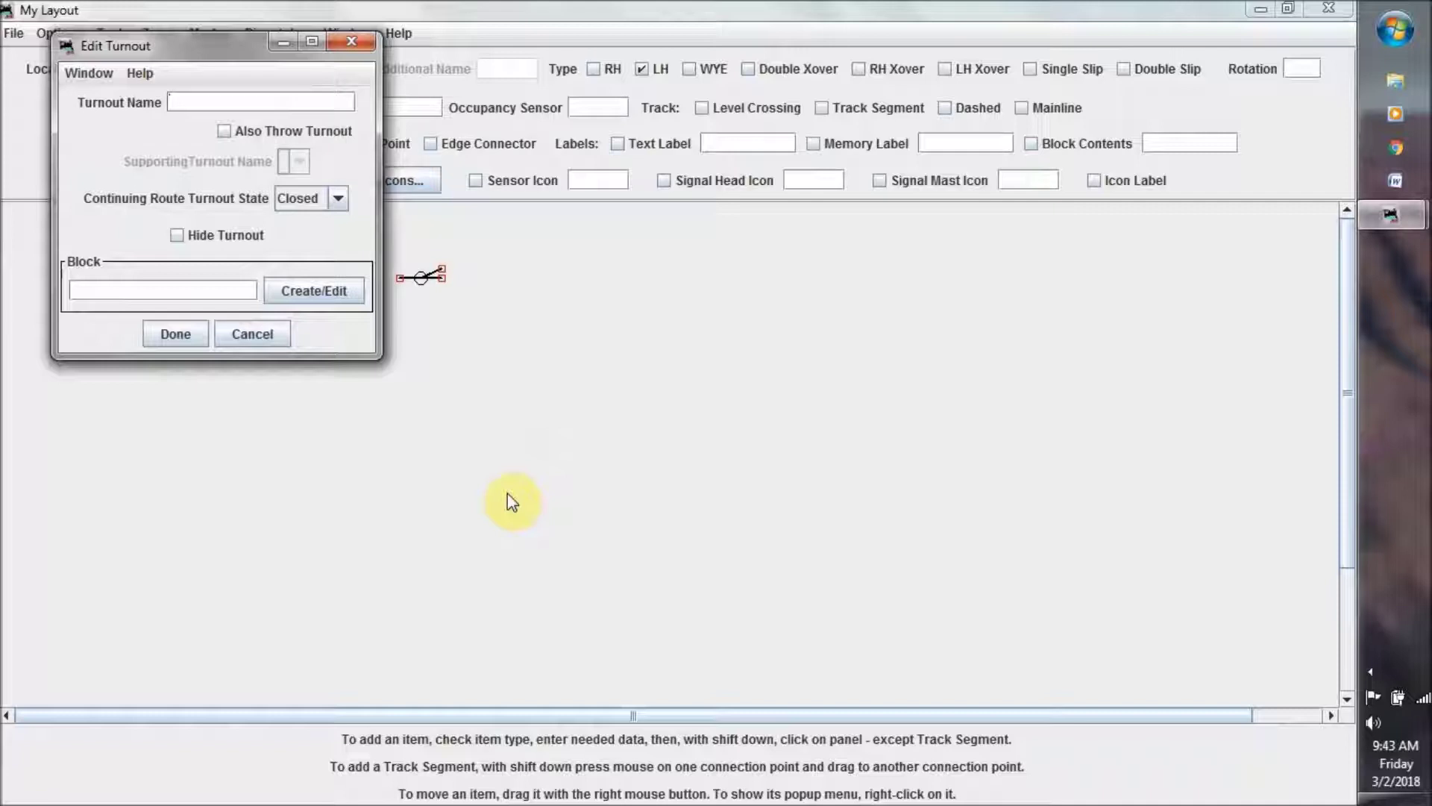
pyautogui.write('LT1')
pyautogui.click(174, 332)
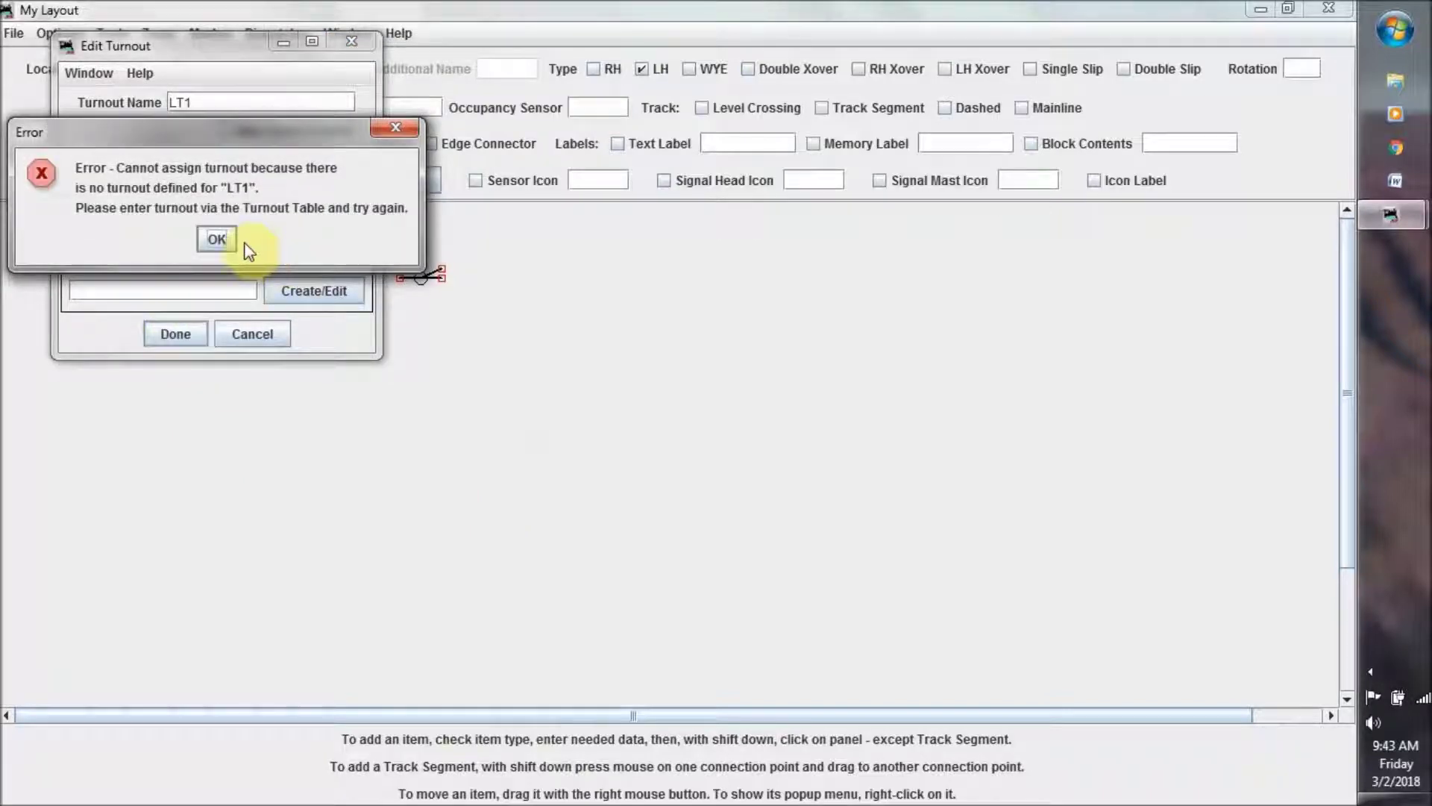
pyautogui.click(215, 239)
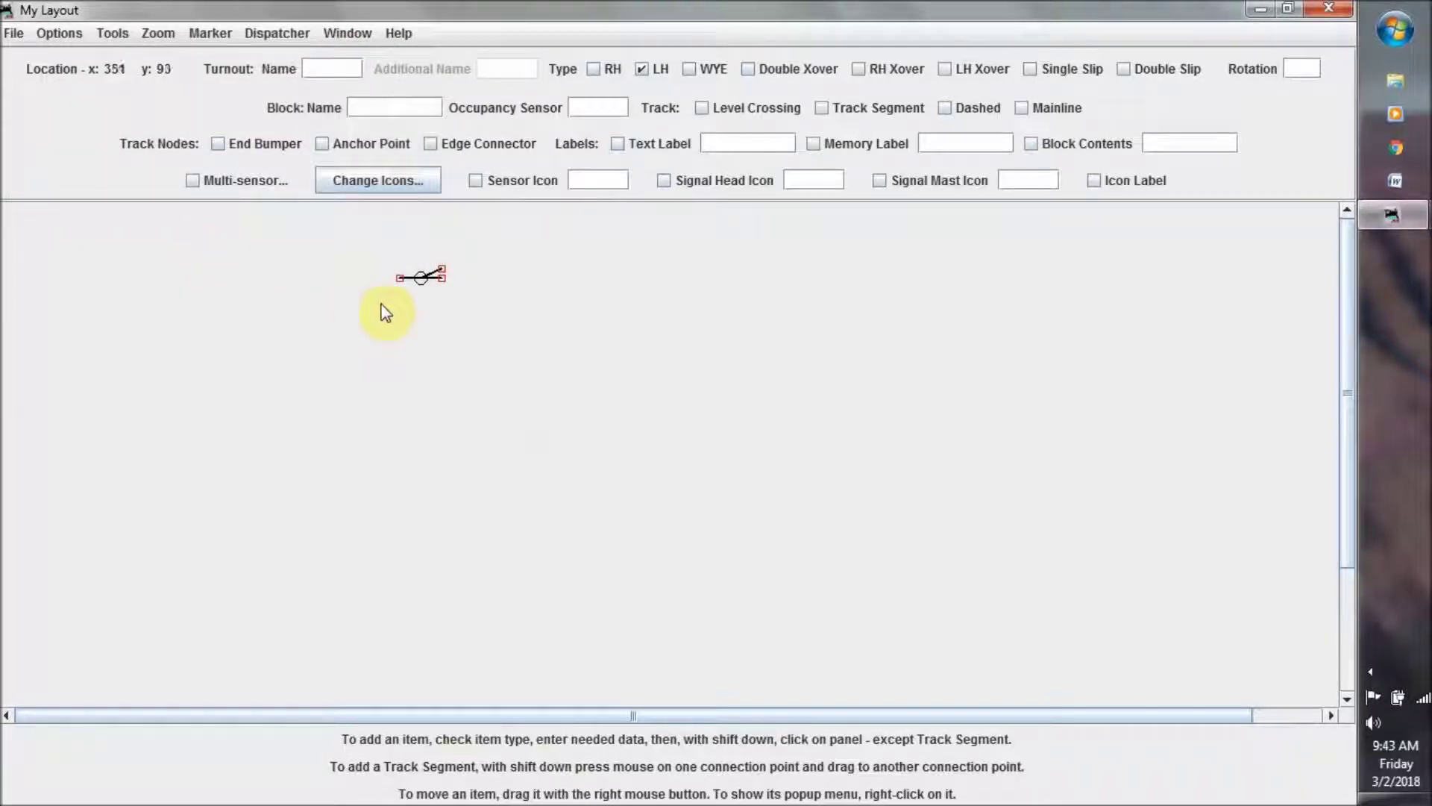
# - Remove the left-hand turnout from the layout panel
pyautogui.rightClick(423, 279)
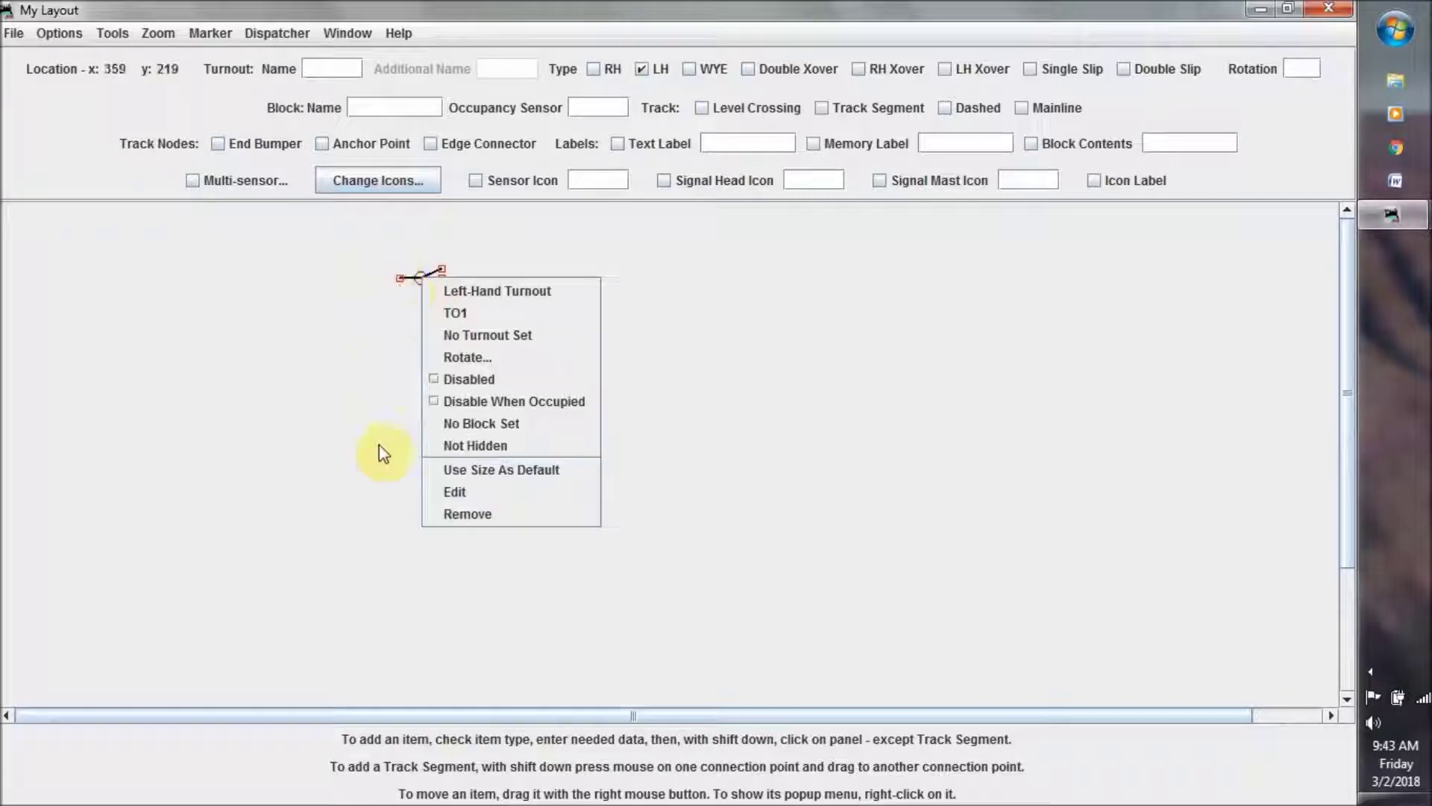
pyautogui.click(465, 513)
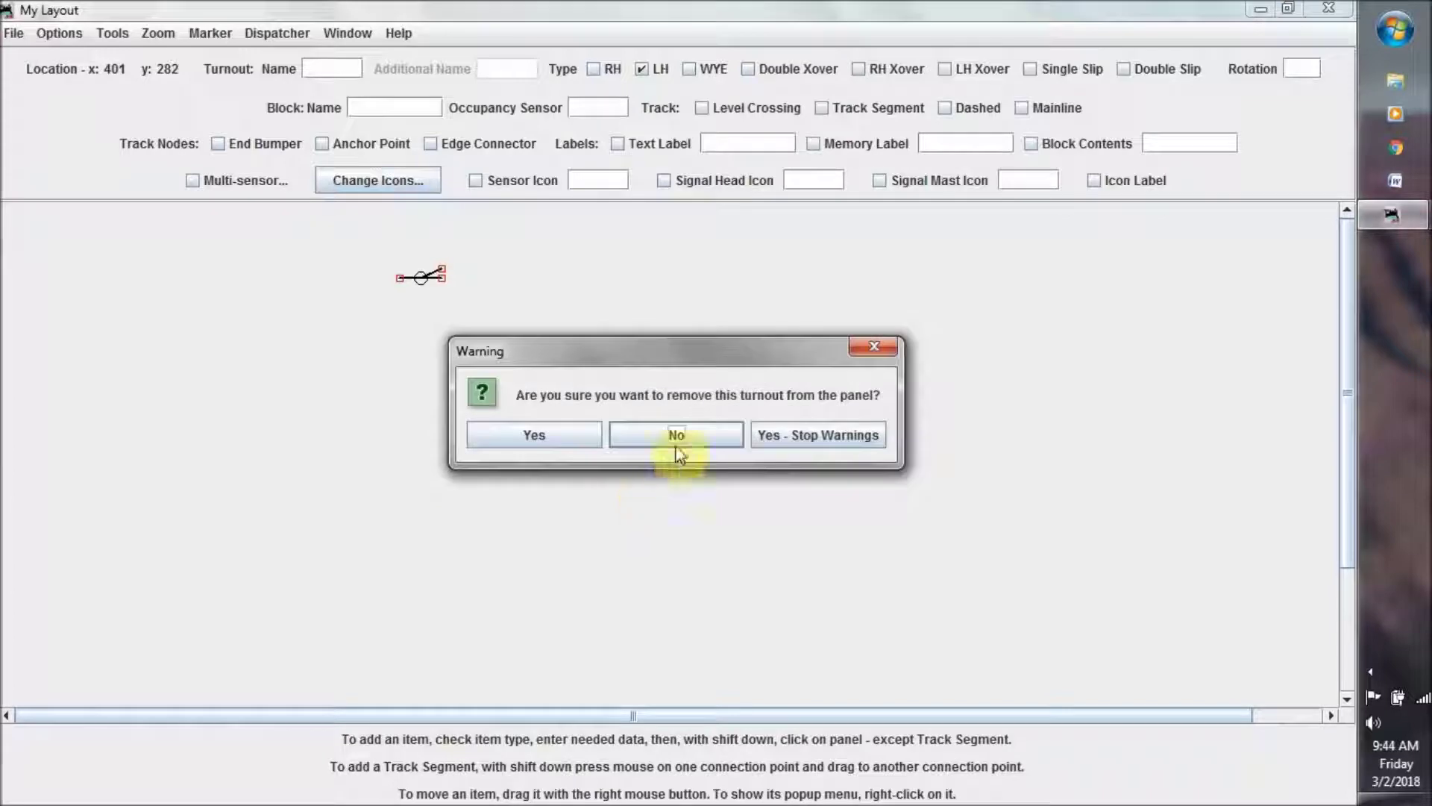
pyautogui.click(563, 436)
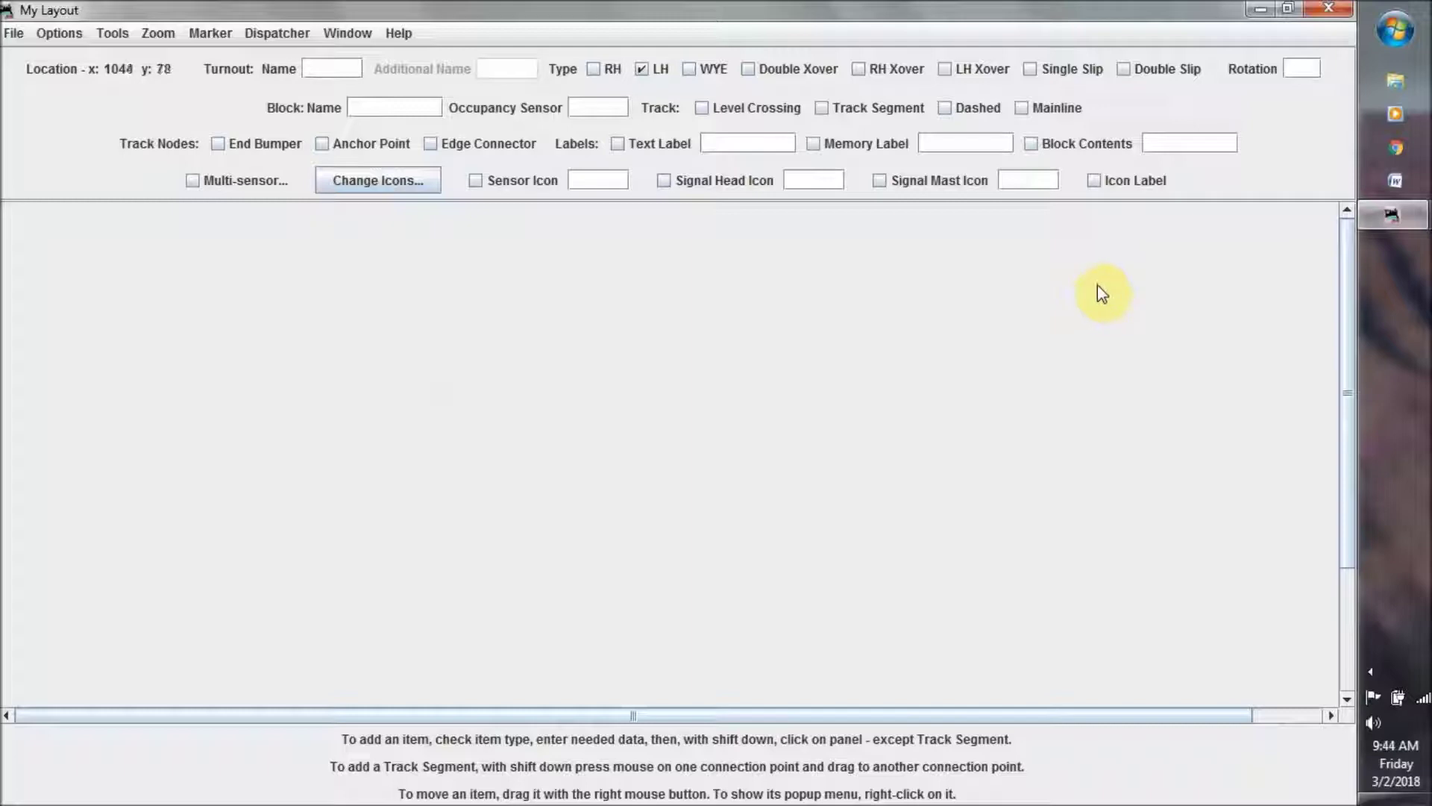
# - Switch to the main PanelPro window and open the Turnouts table
pyautogui.moveTo(1410, 222)
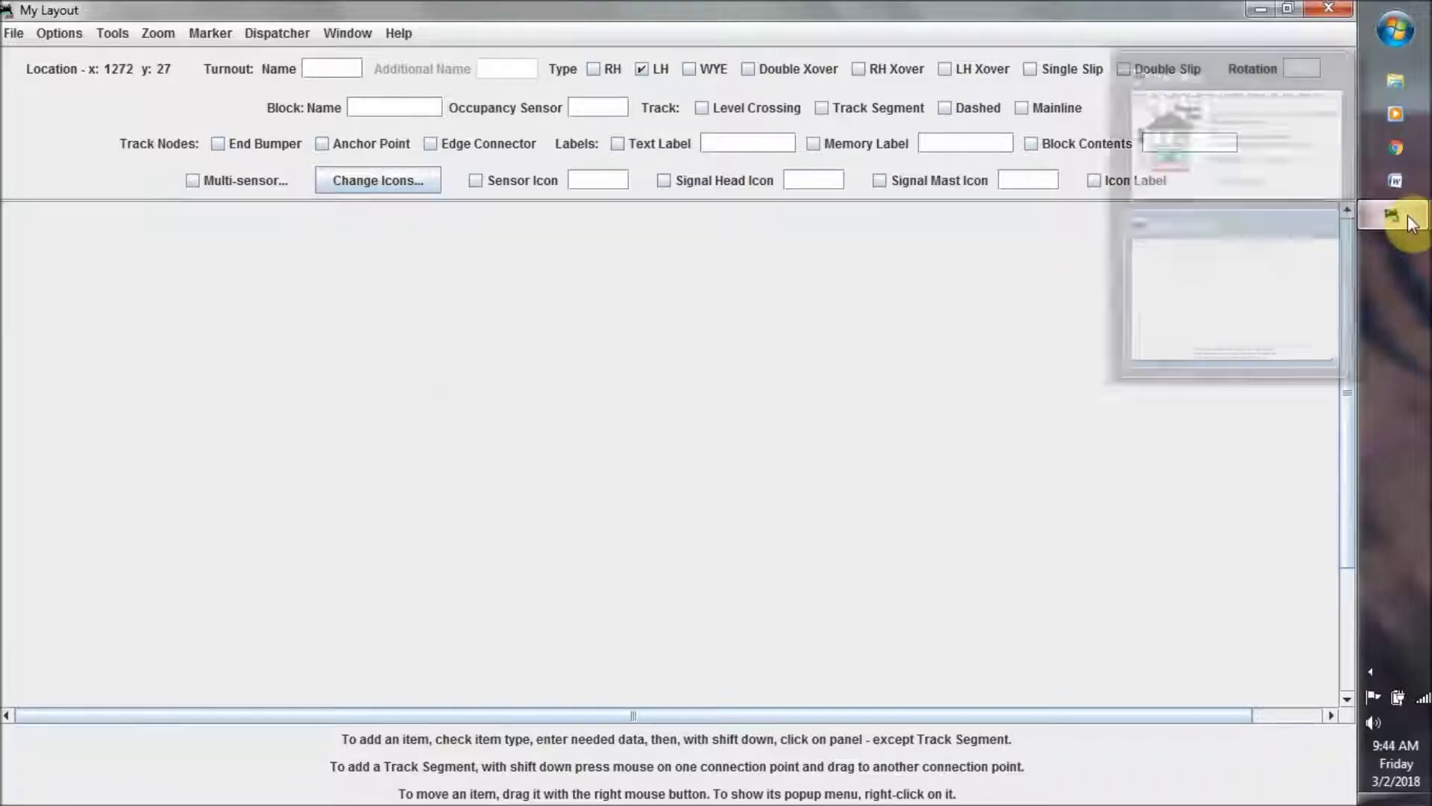
pyautogui.click(1293, 160)
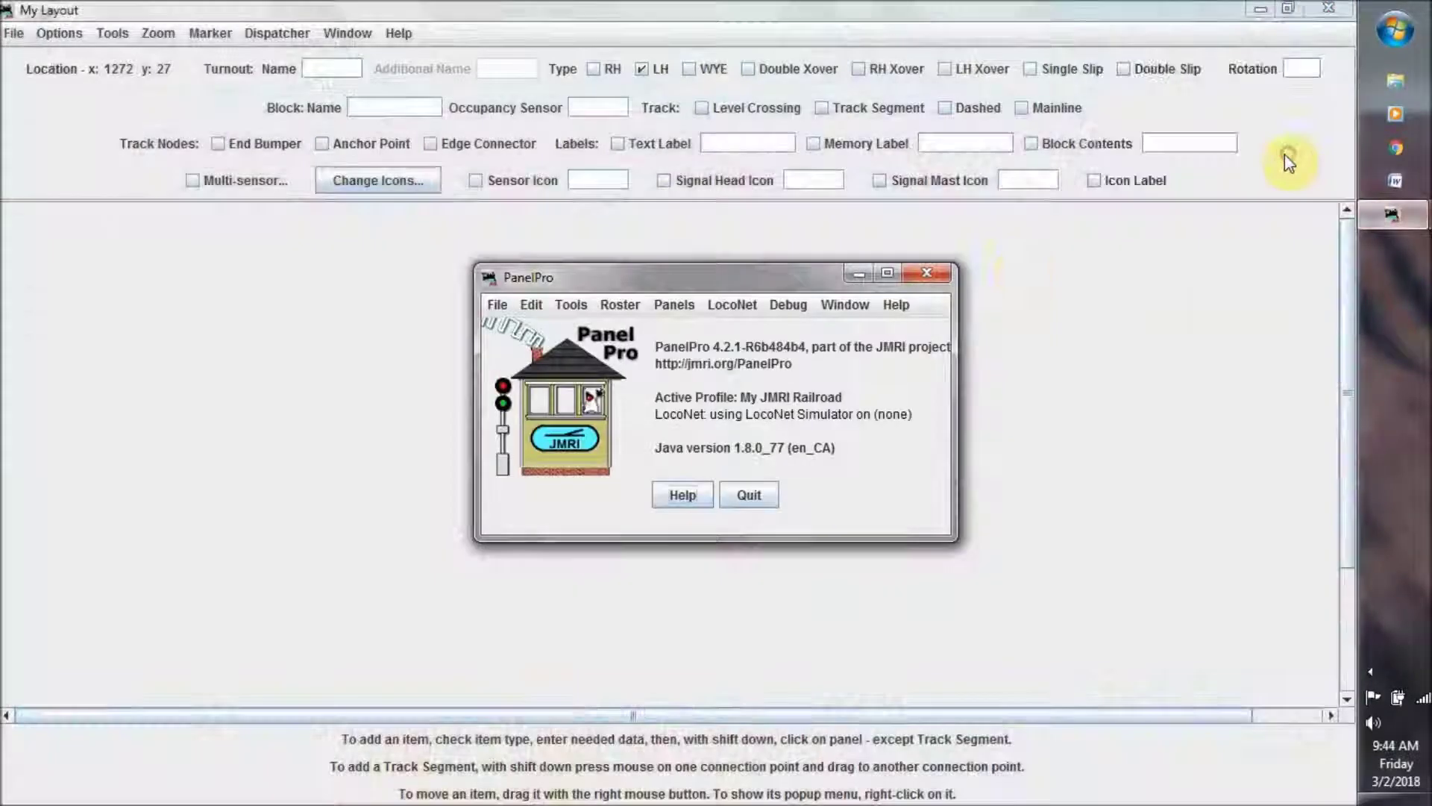
pyautogui.click(574, 306)
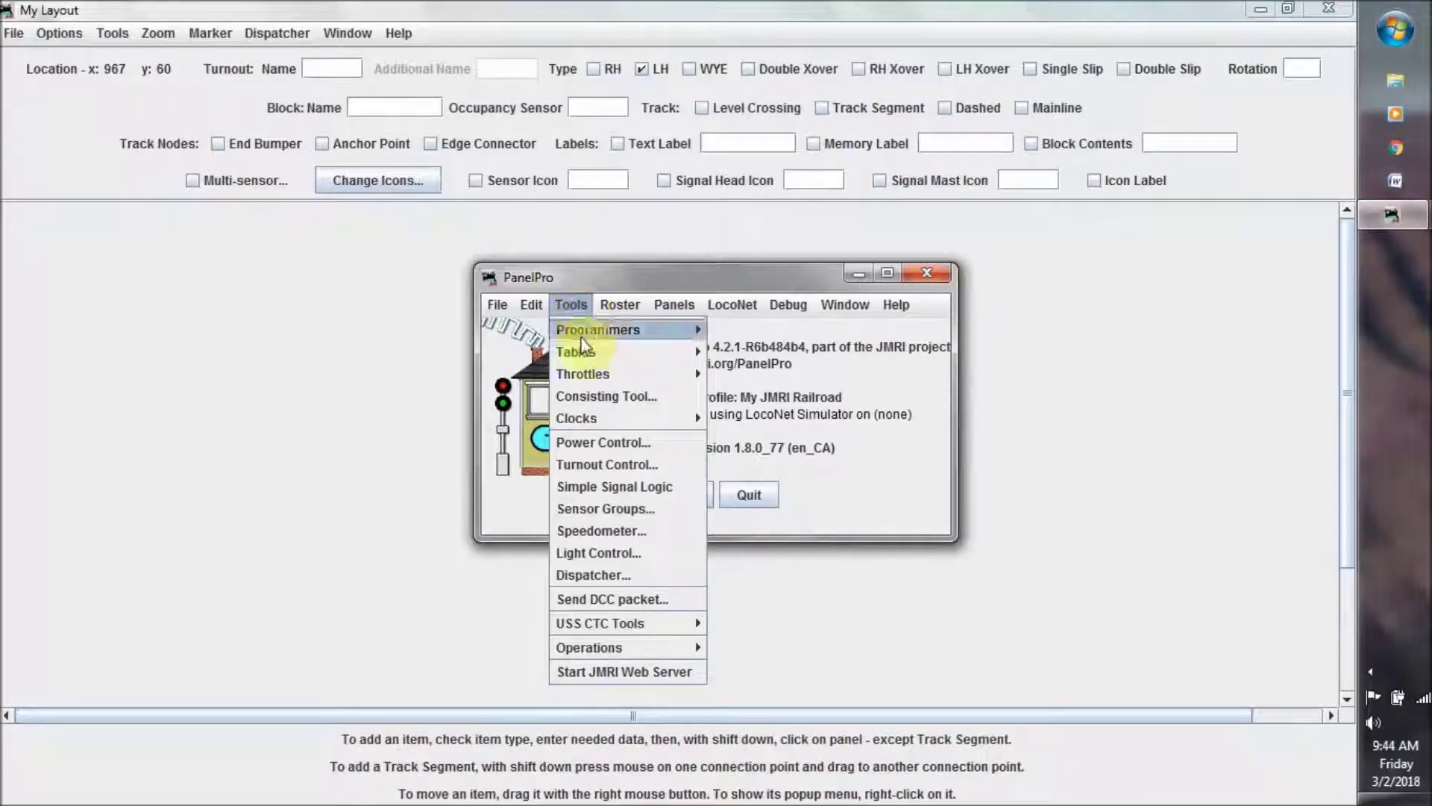
pyautogui.moveTo(601, 354)
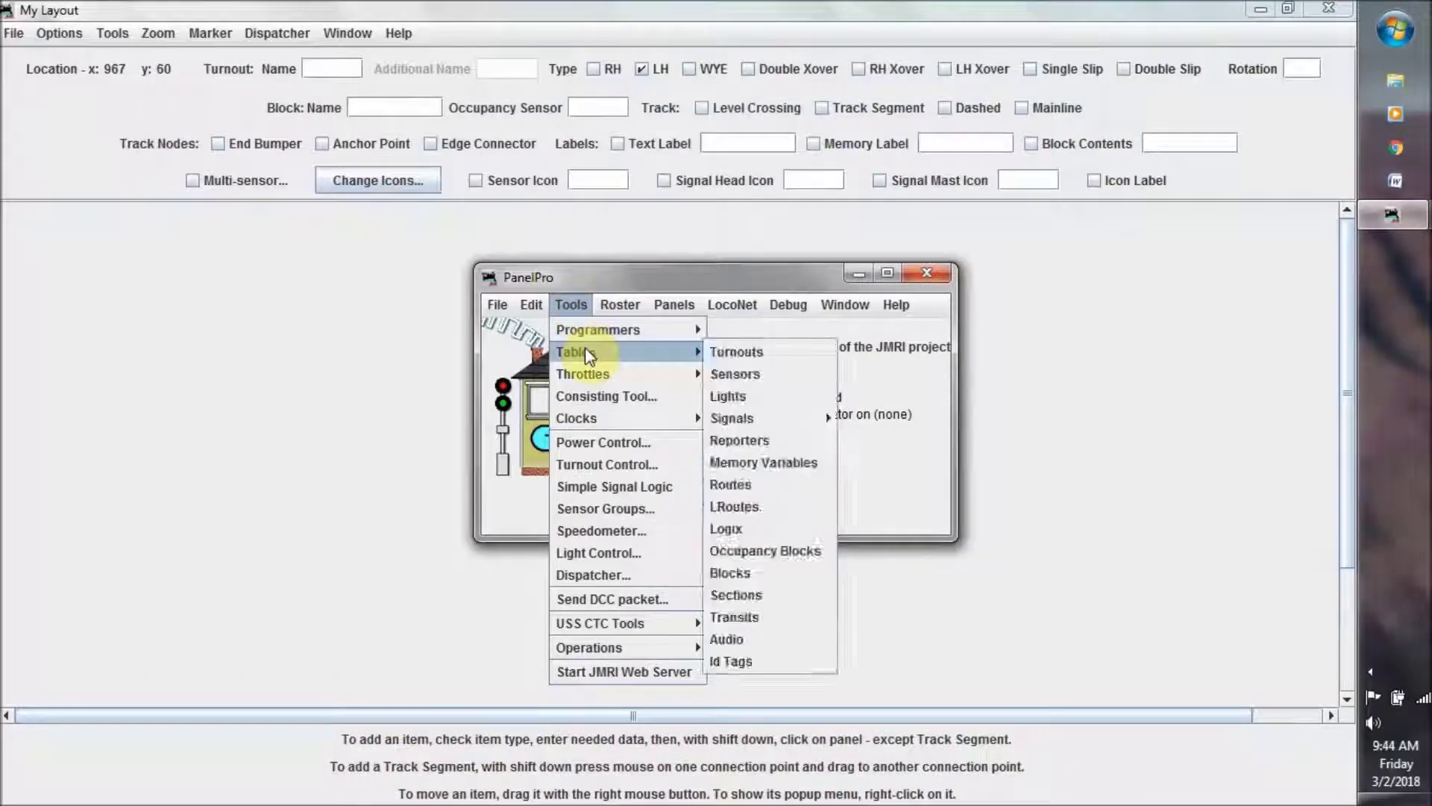
pyautogui.click(736, 353)
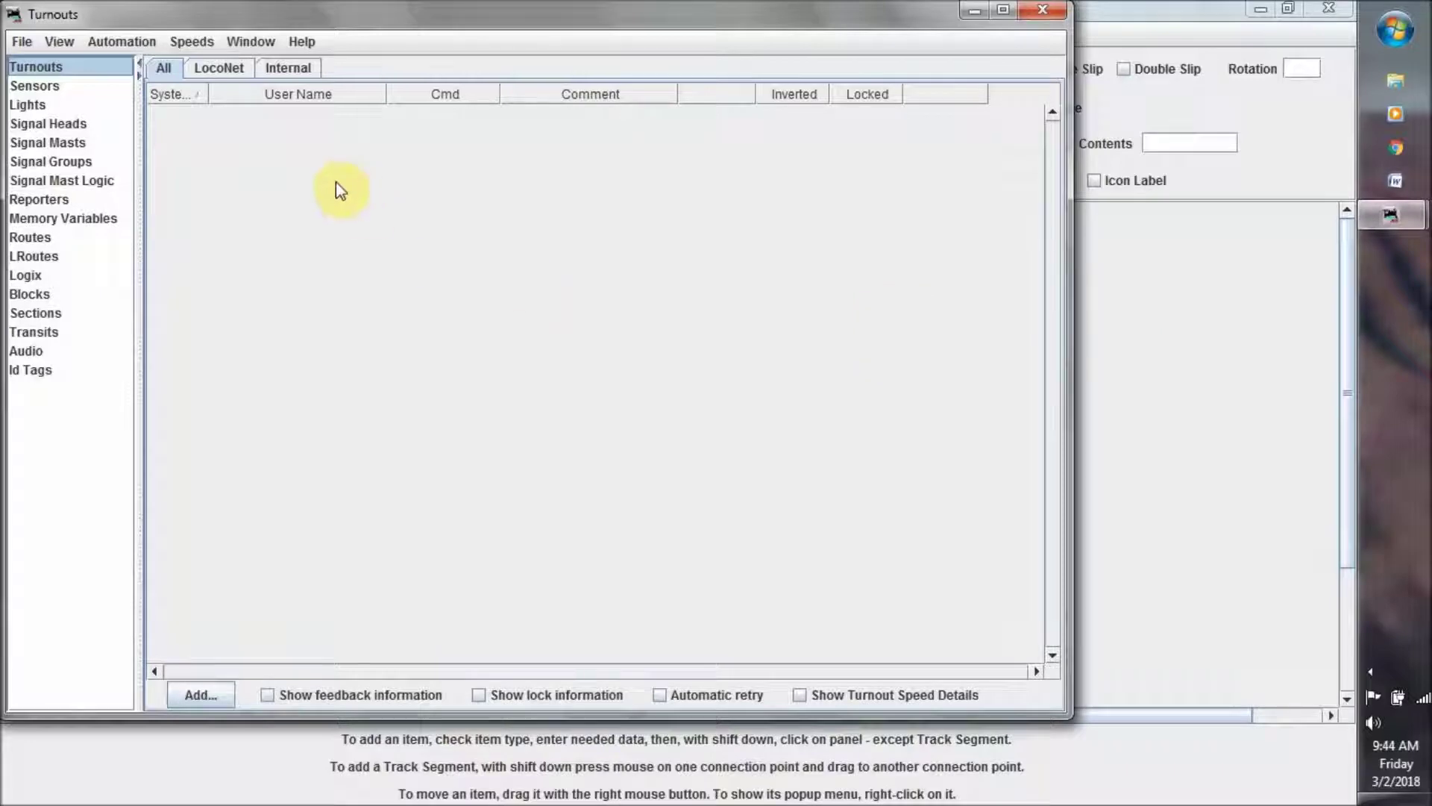
# - Compare the LocoNet and Internal turnout lists in the Turnouts table
pyautogui.click(222, 72)
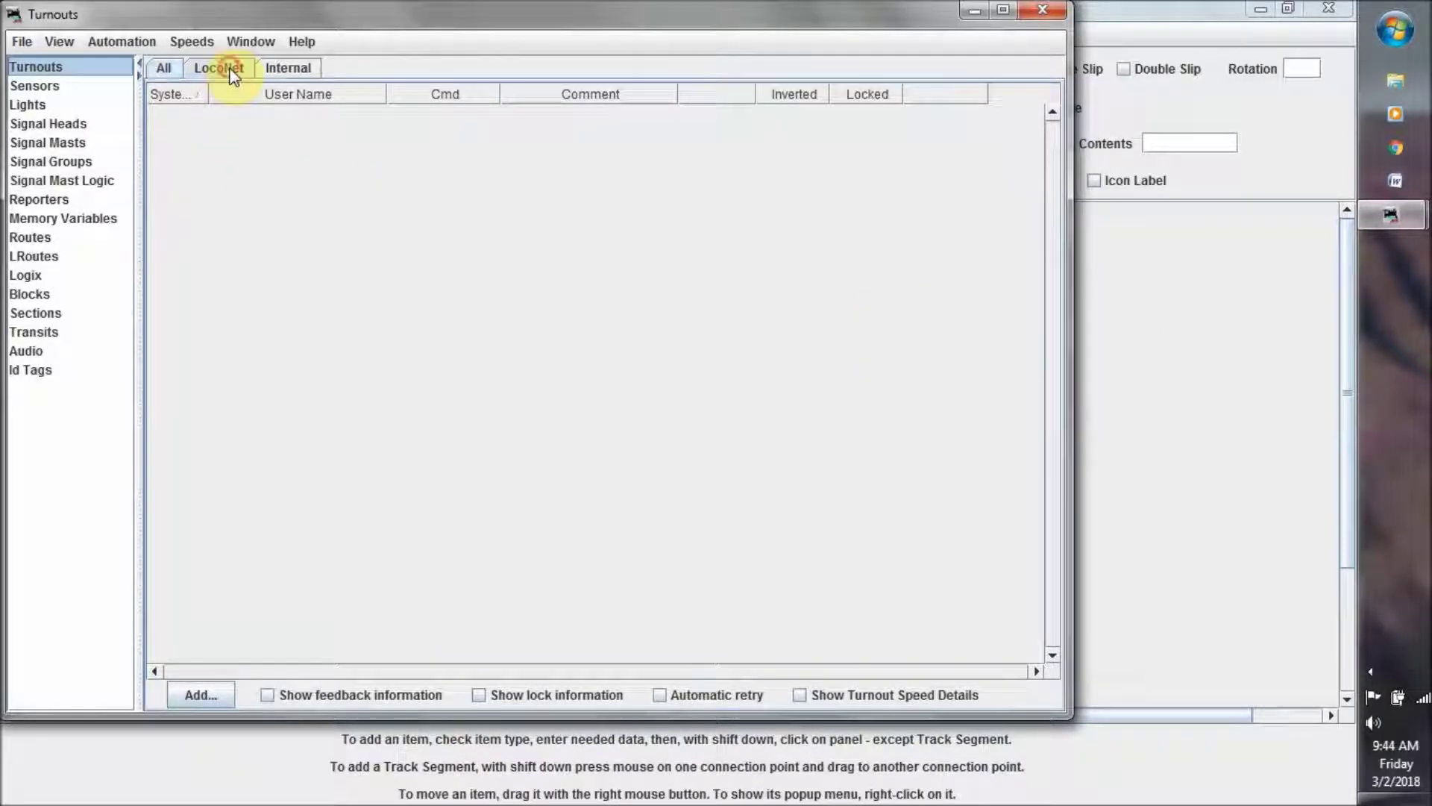
pyautogui.click(291, 70)
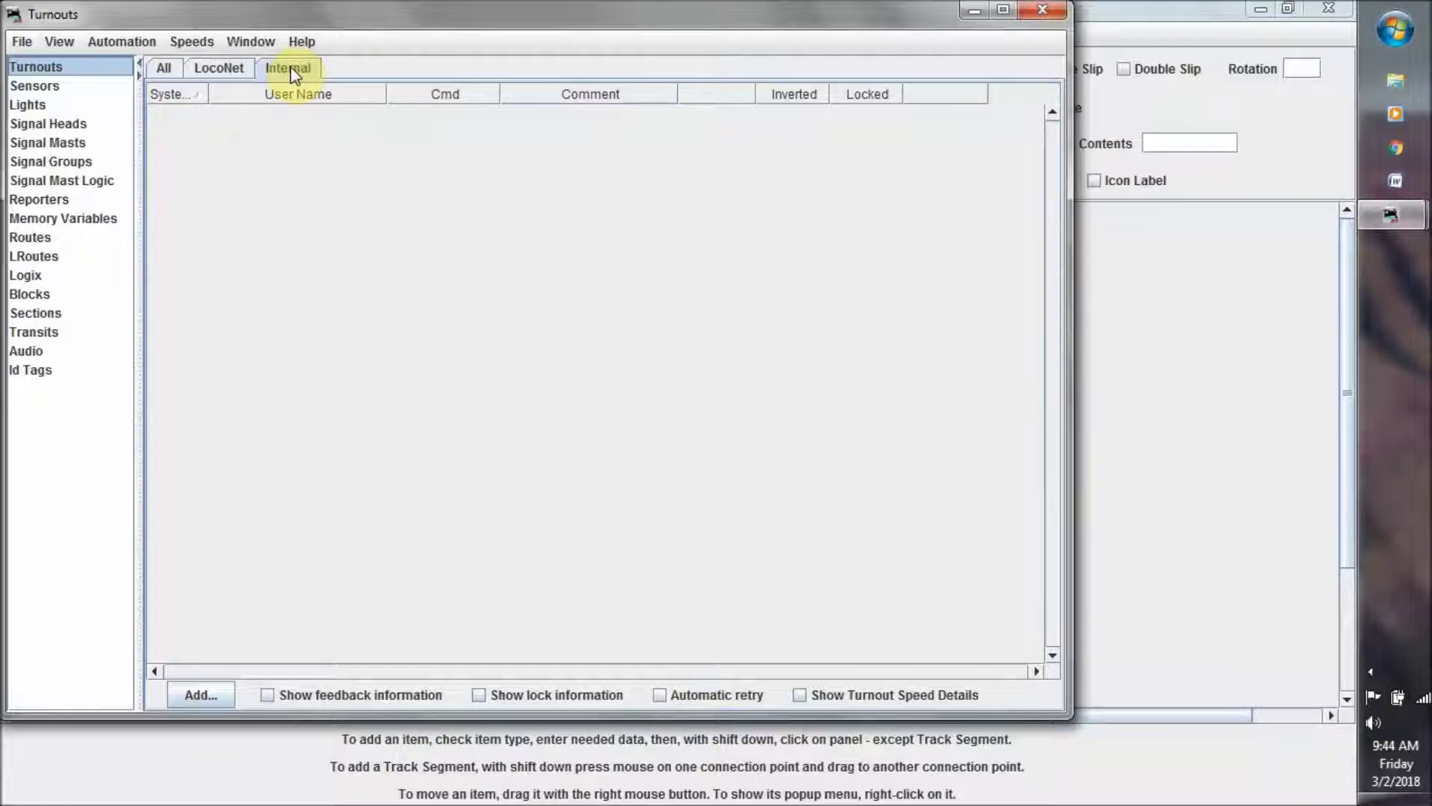
pyautogui.click(224, 72)
pyautogui.click(277, 71)
# - Add a LocoNet turnout with hardware address 1 and user name TO1, and close the new-turnout dialog
pyautogui.click(225, 67)
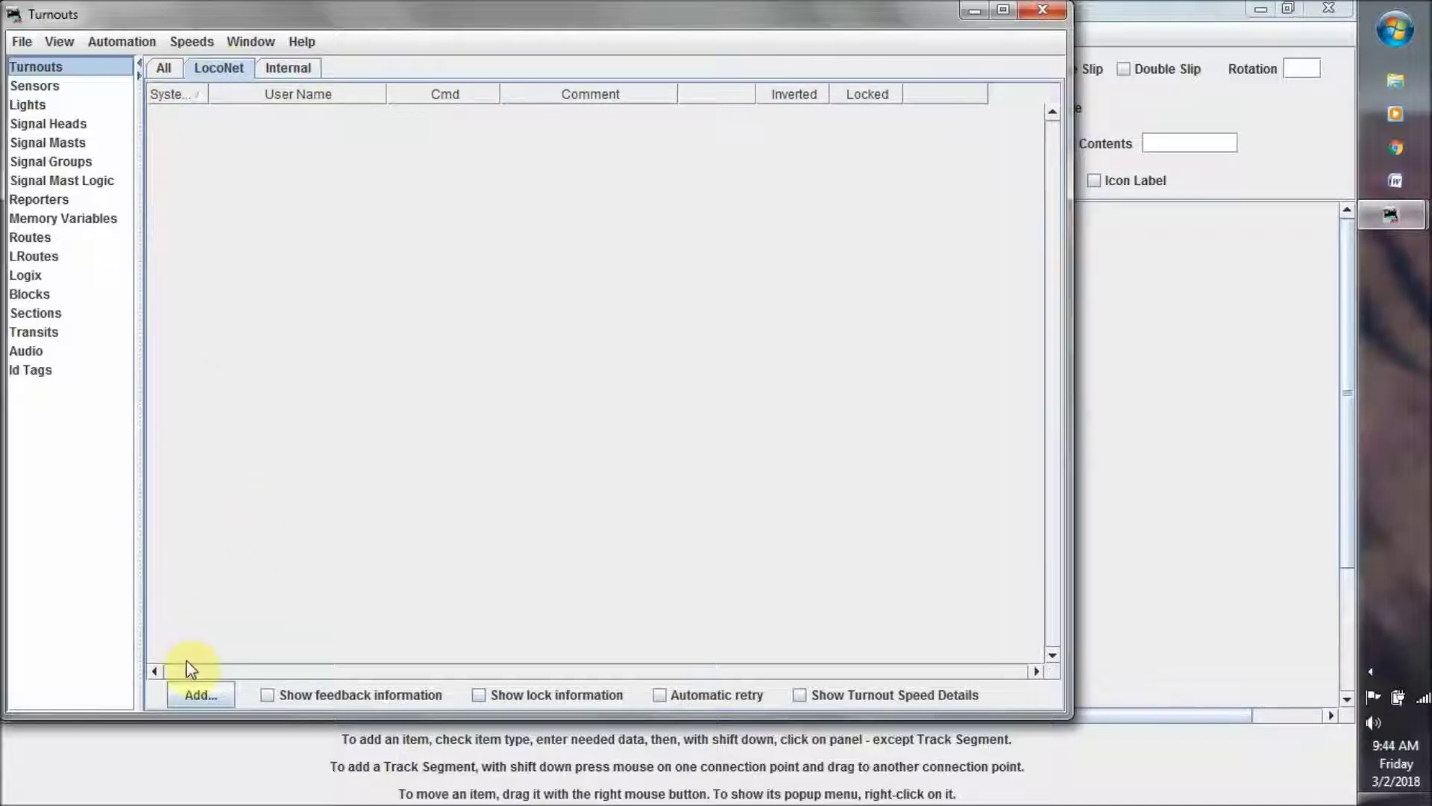
pyautogui.click(203, 695)
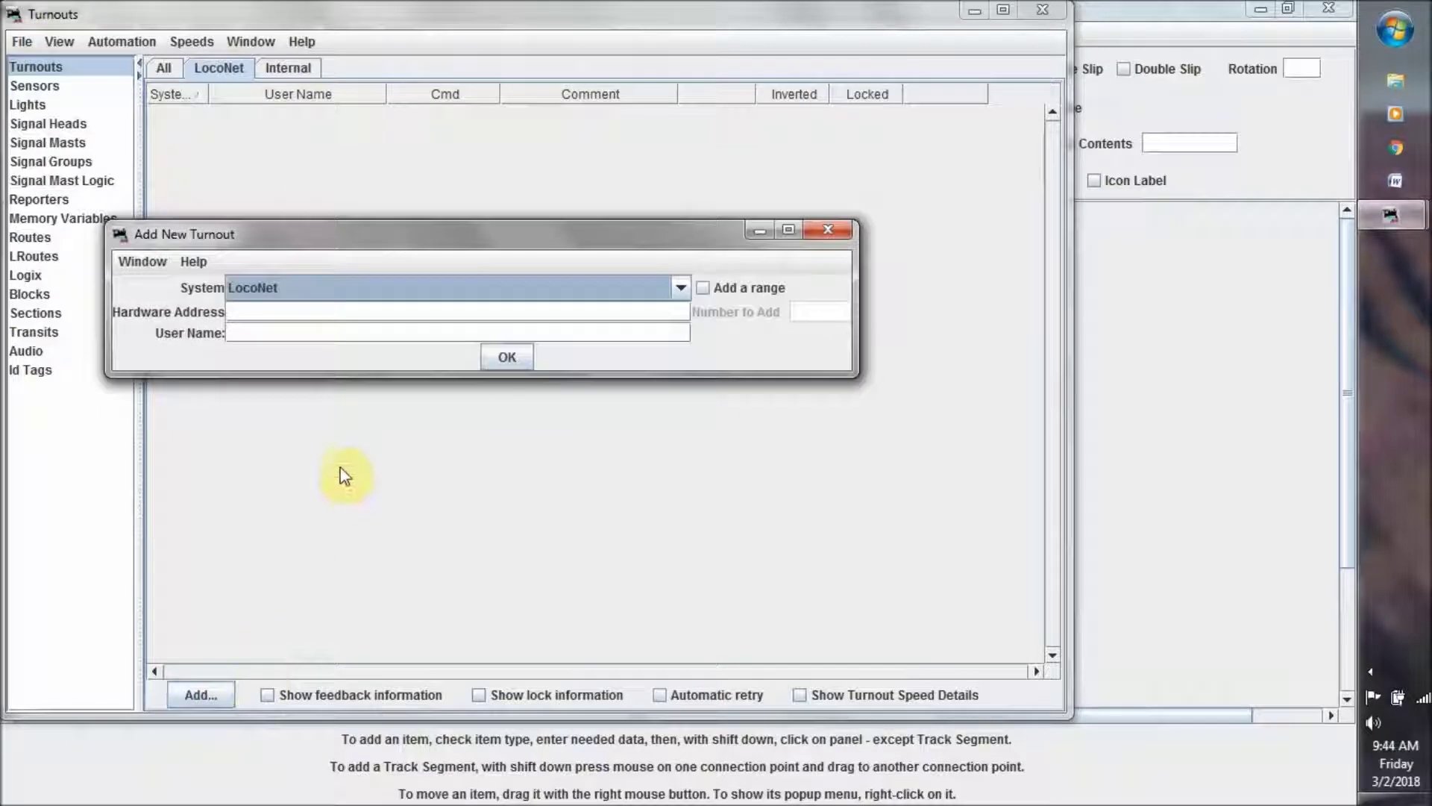
pyautogui.click(316, 311)
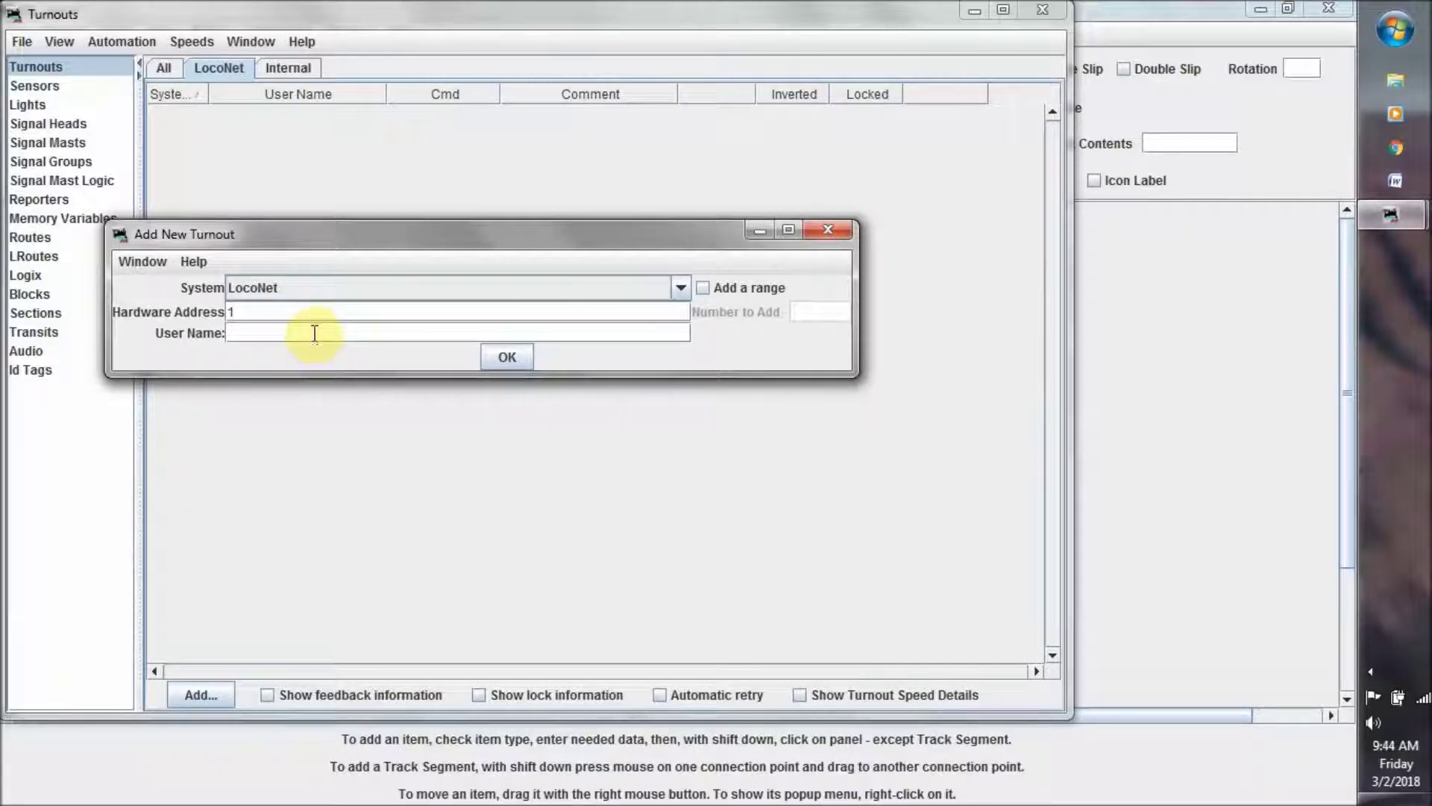
pyautogui.click(319, 332)
pyautogui.write('TO1')
pyautogui.click(503, 357)
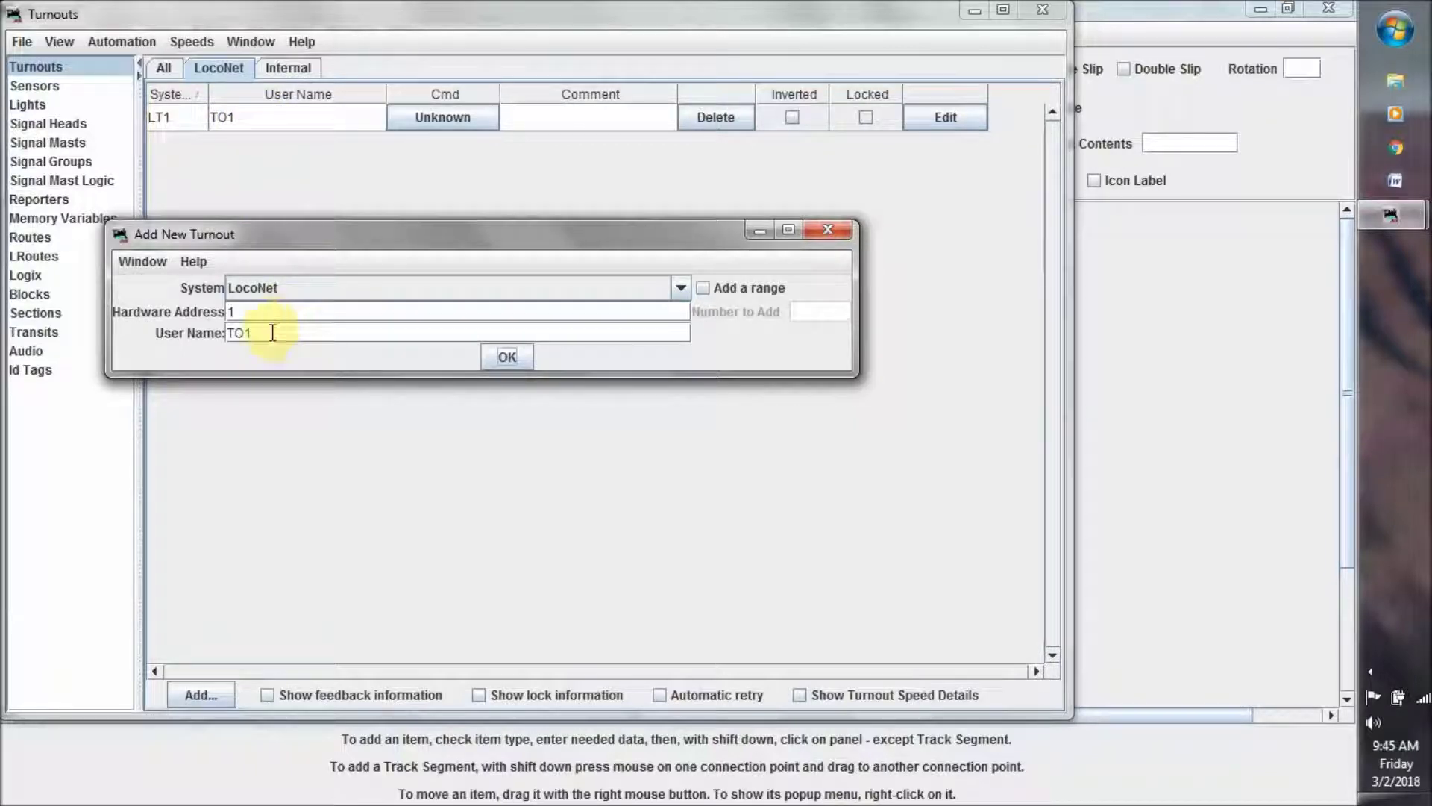
pyautogui.moveTo(271, 332); pyautogui.dragTo(217, 328)
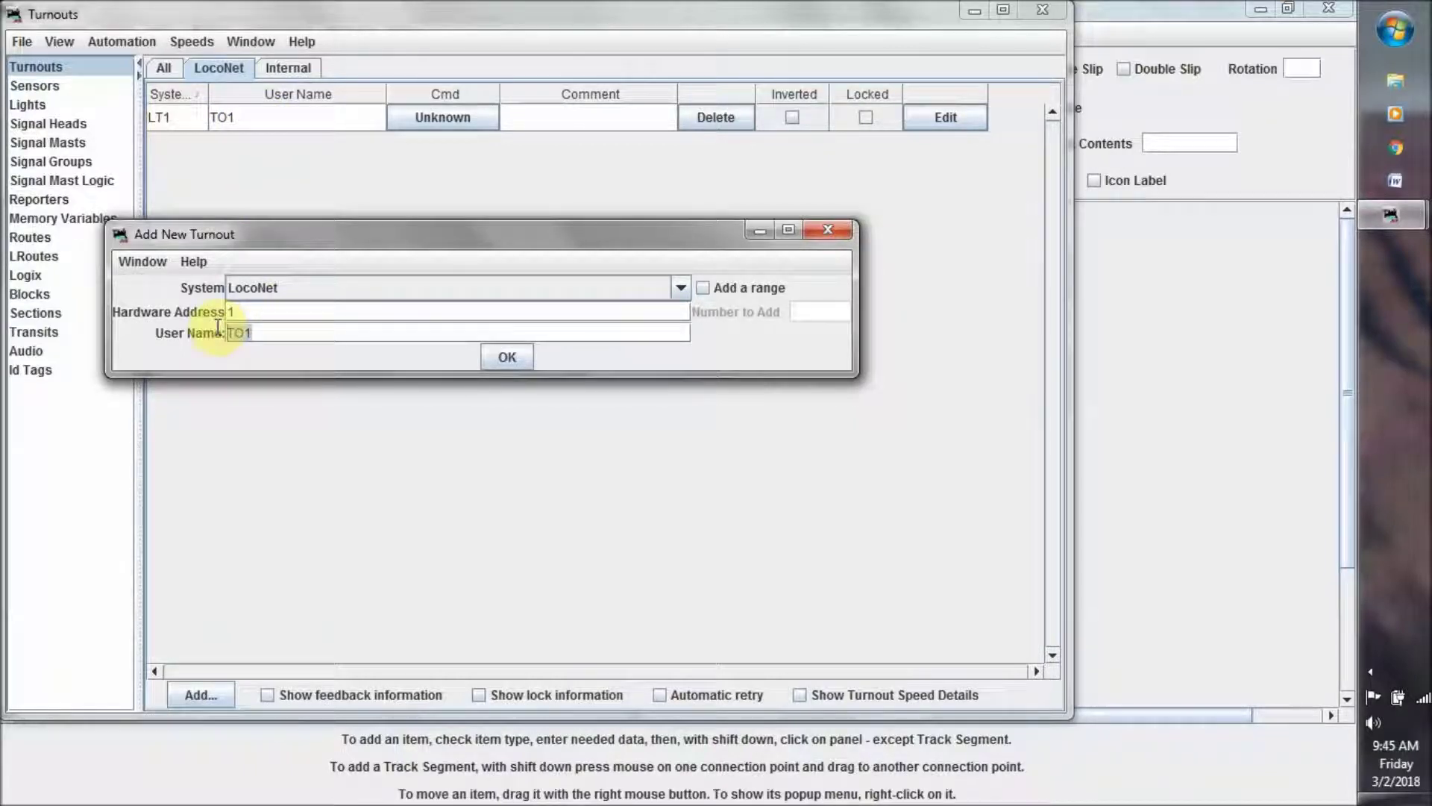
pyautogui.click(215, 499)
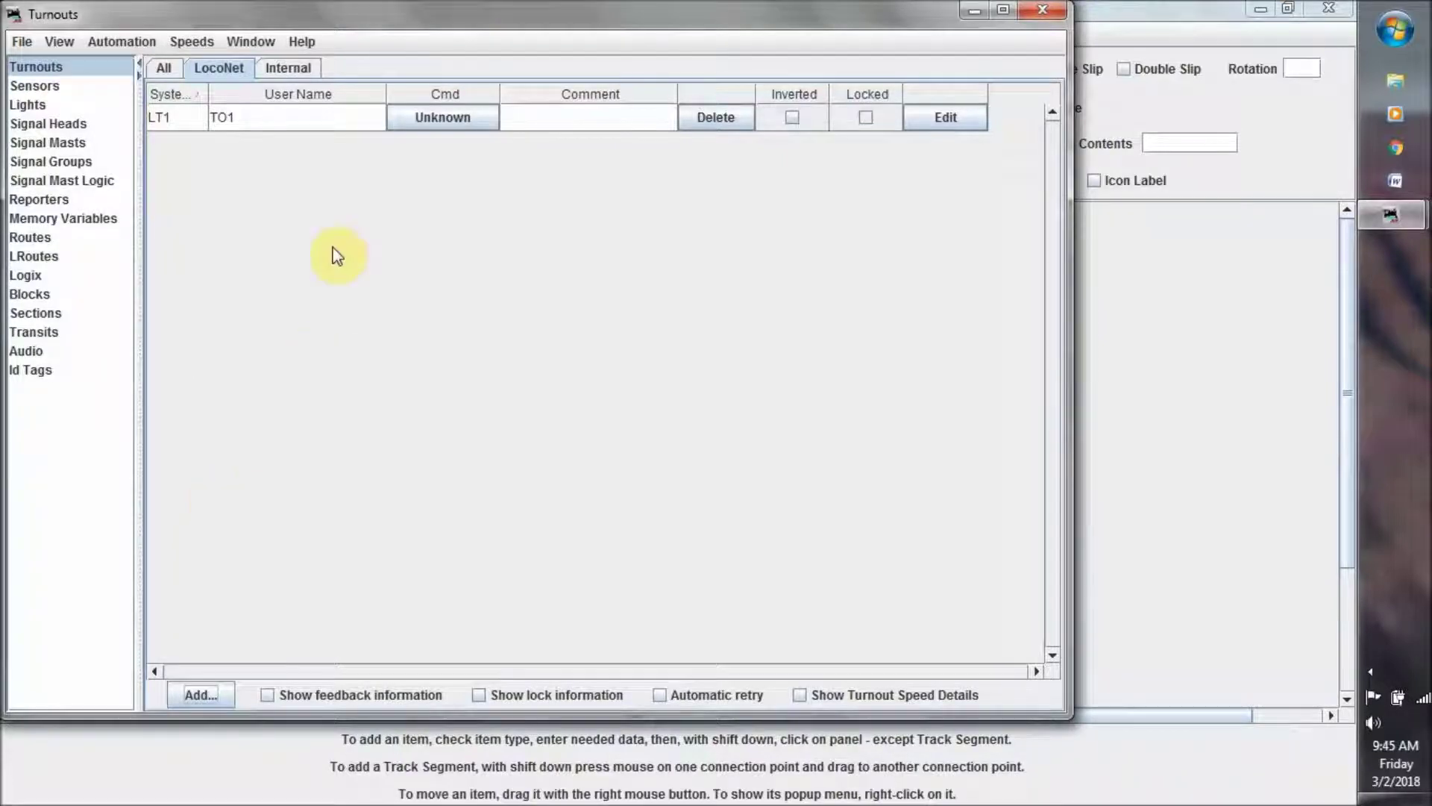
# - Change the user name of turnout LT1 to TURNOUT 1
pyautogui.click(954, 119)
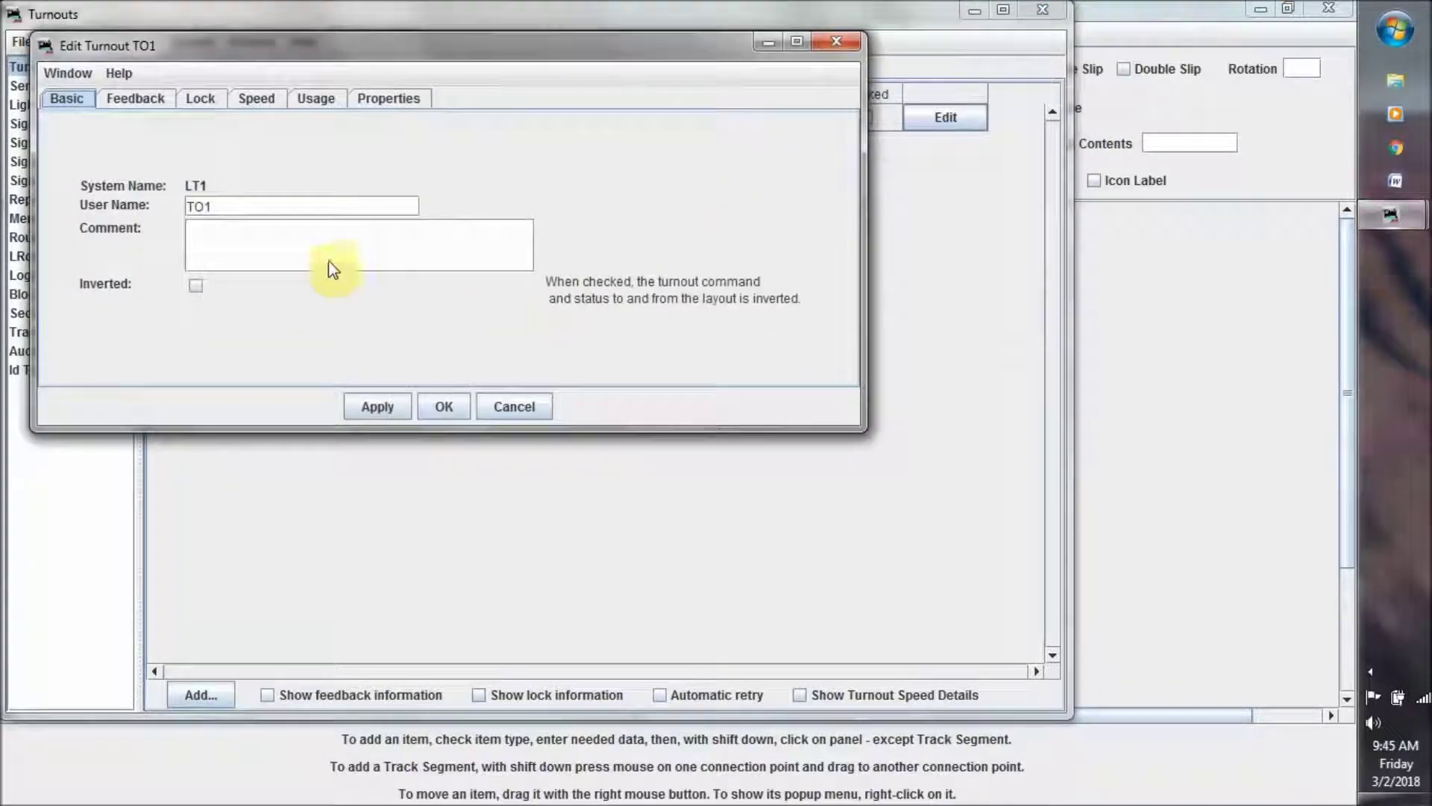
pyautogui.doubleClick(239, 204)
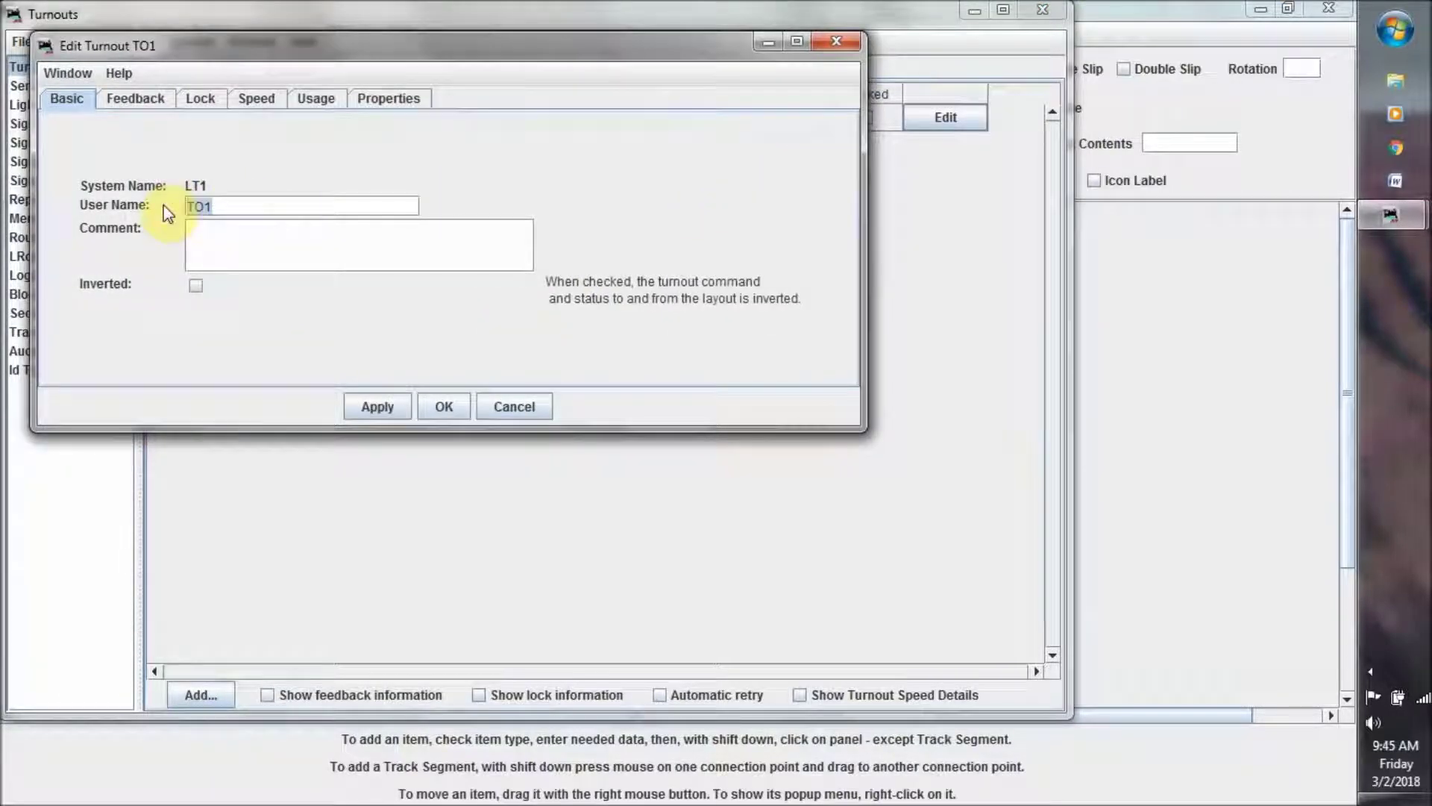
pyautogui.write('TURNOUT')
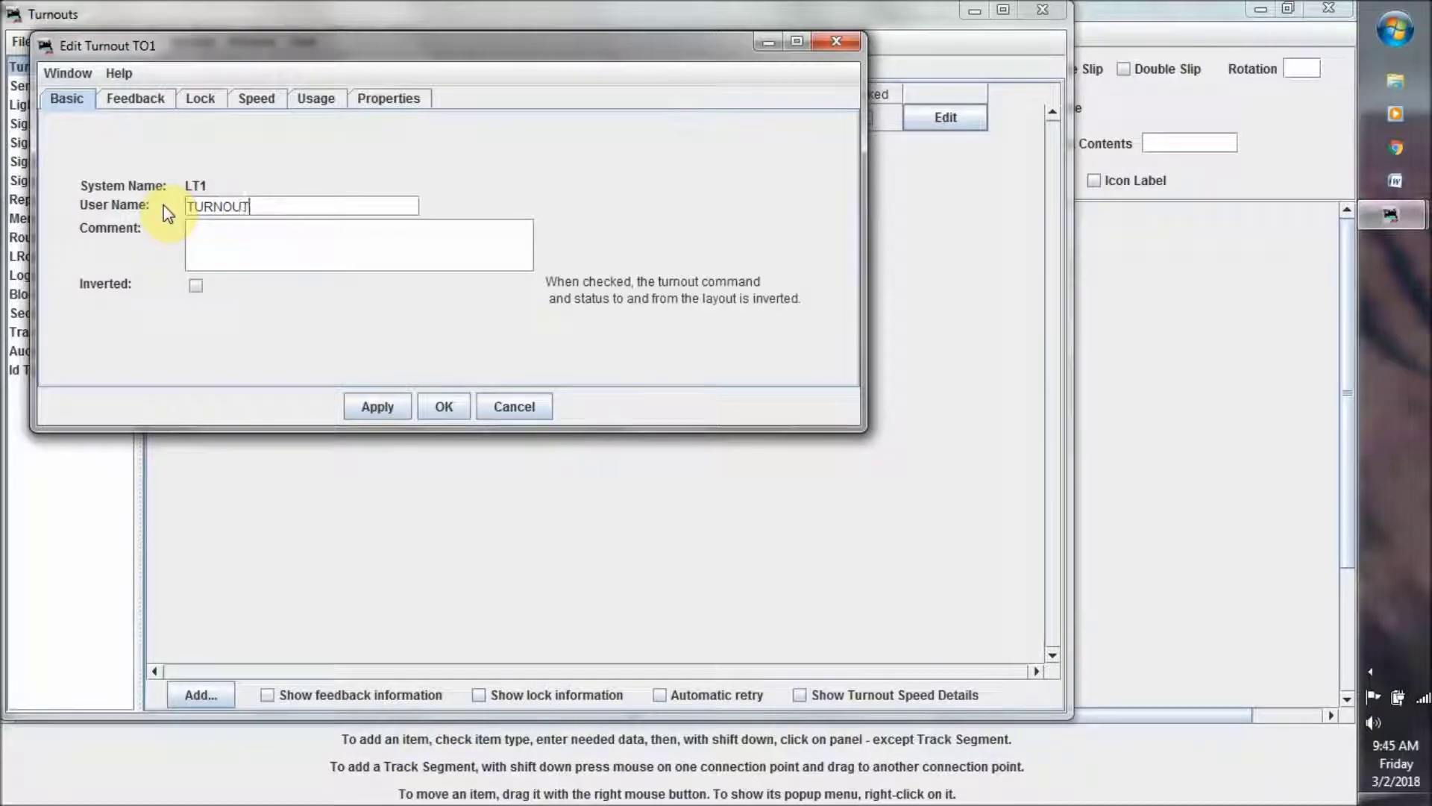
pyautogui.write(' 1')
pyautogui.click(445, 406)
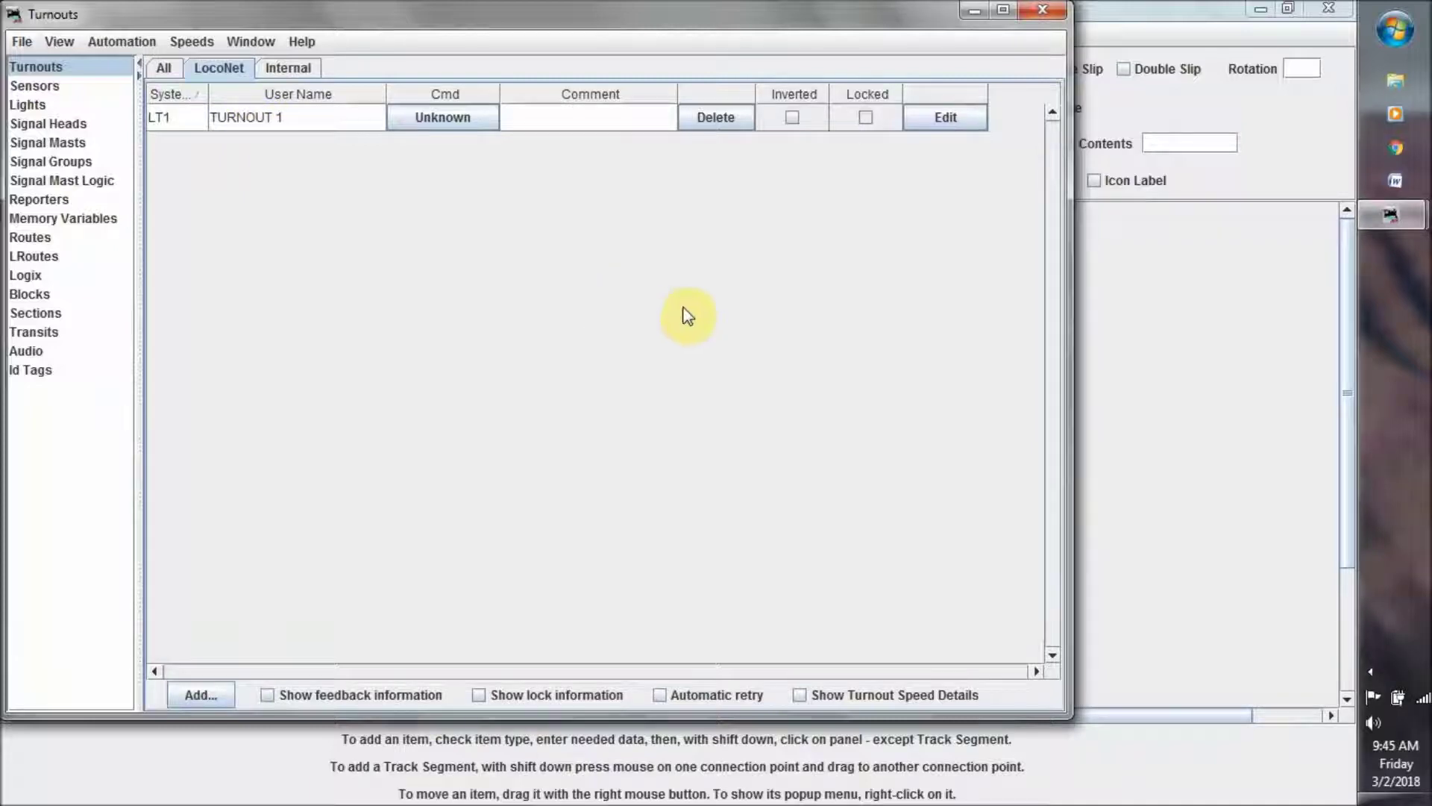
# - Add a second LocoNet turnout with hardware address 2 and user name TURNOUT 2, and close the new-turnout dialog
pyautogui.click(198, 694)
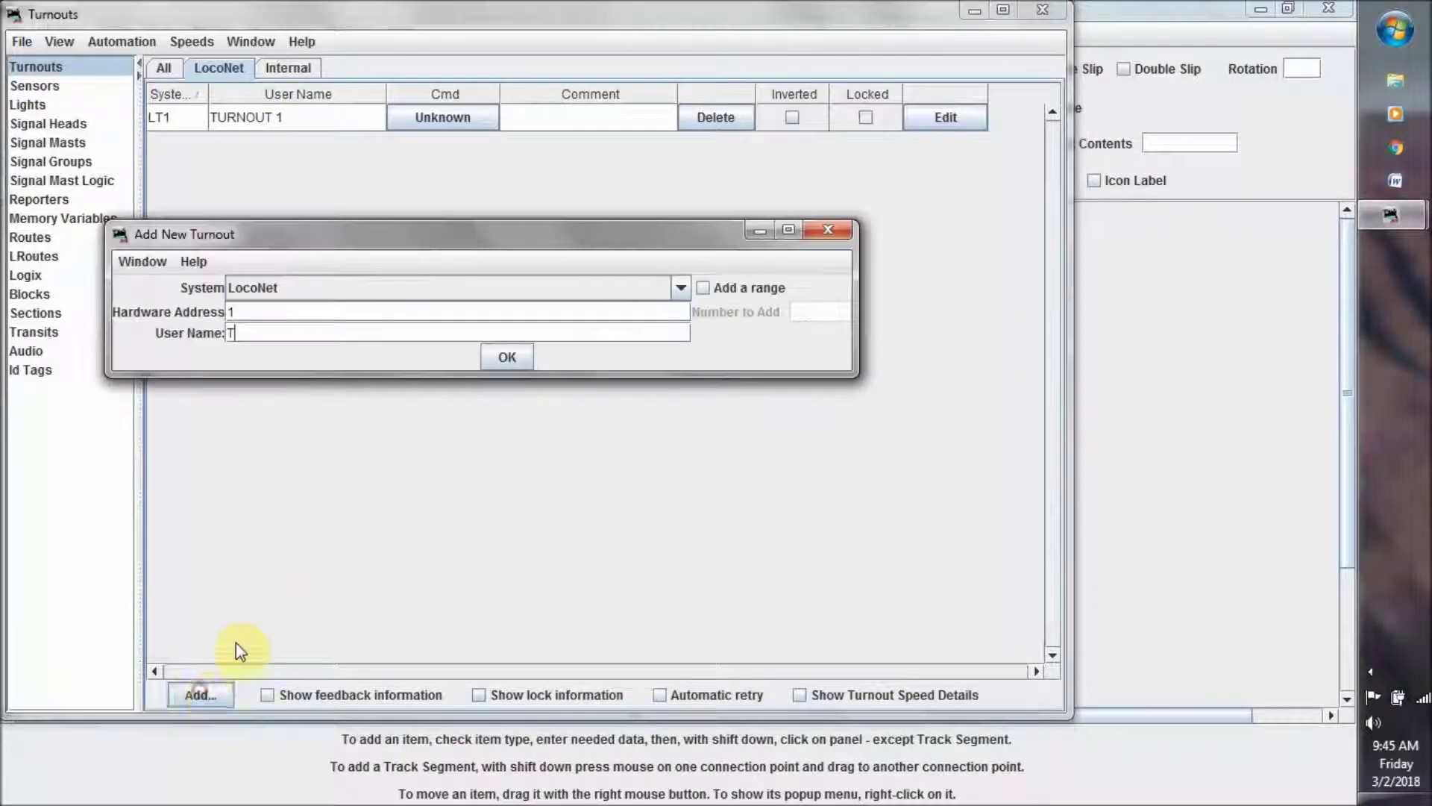
pyautogui.write('T')
pyautogui.click(246, 311)
pyautogui.press('BackSpace')
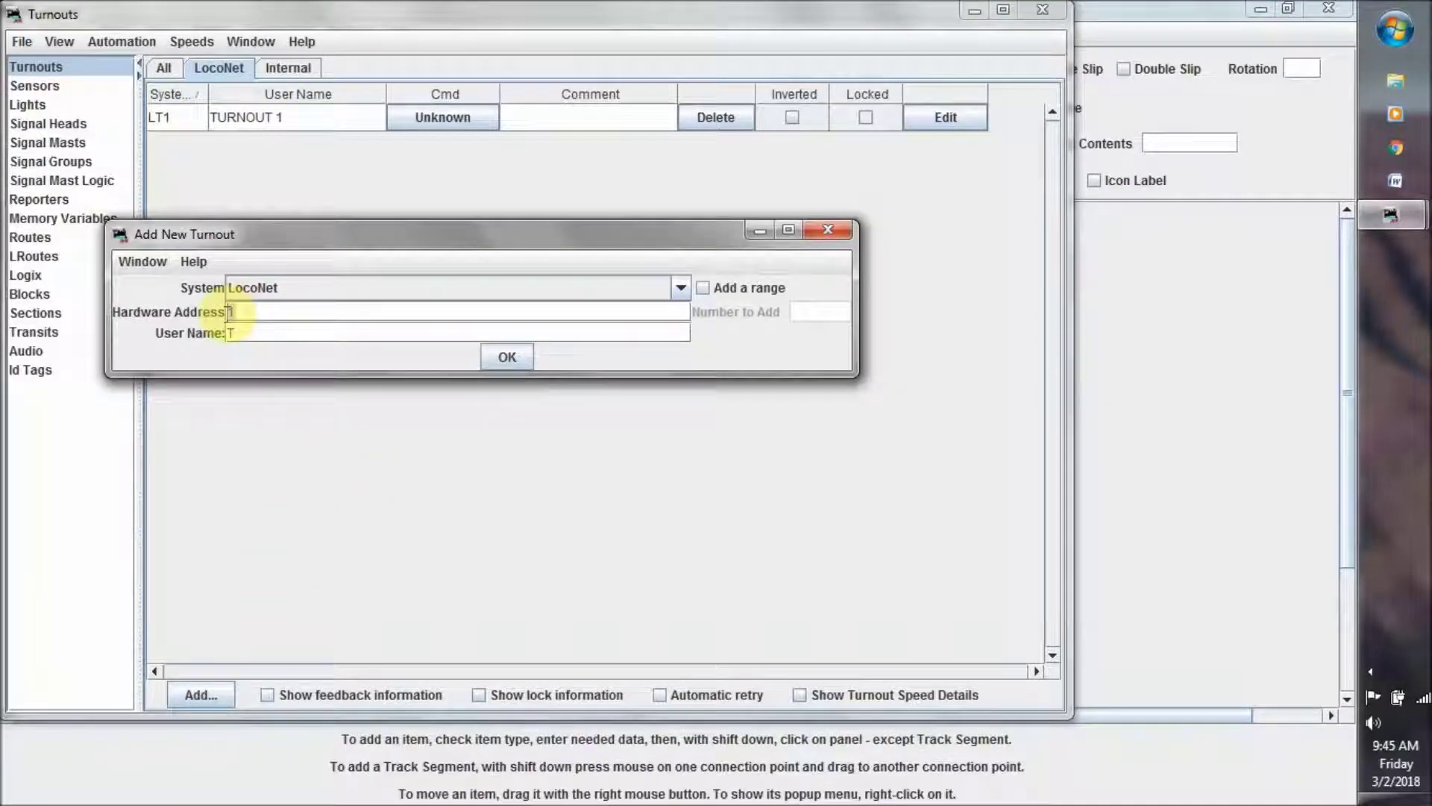
pyautogui.write('2')
pyautogui.click(265, 329)
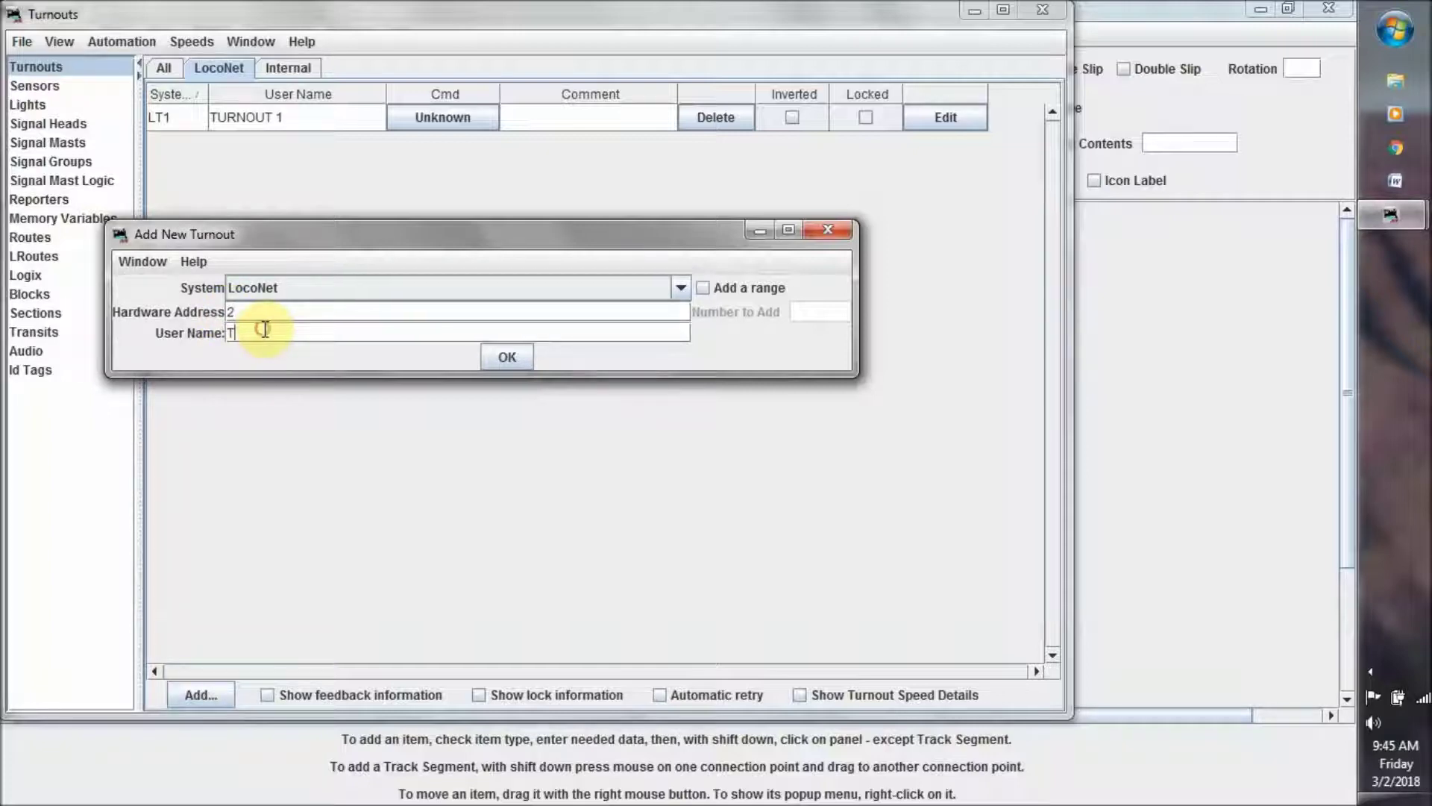
pyautogui.write('URNOUT 2')
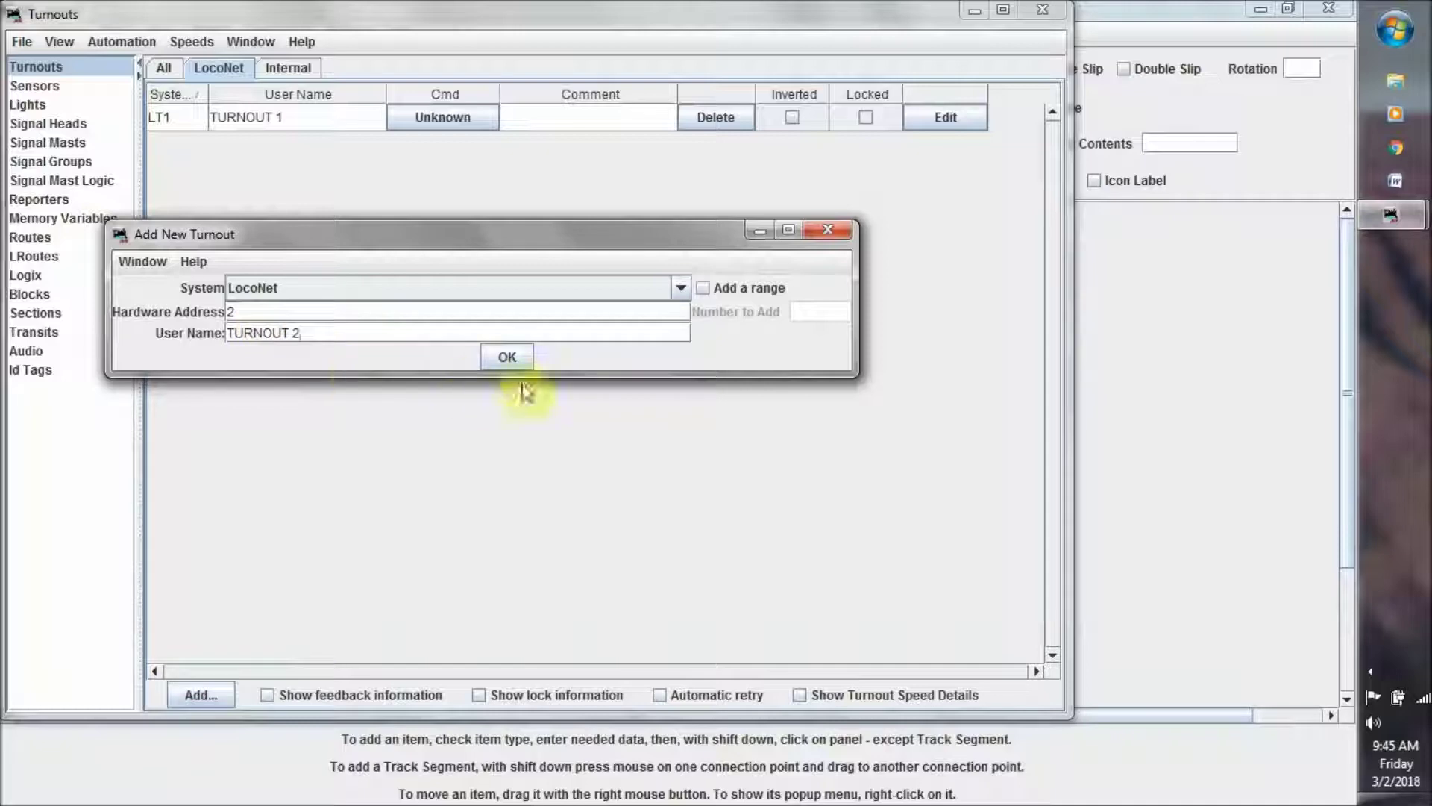
pyautogui.click(498, 358)
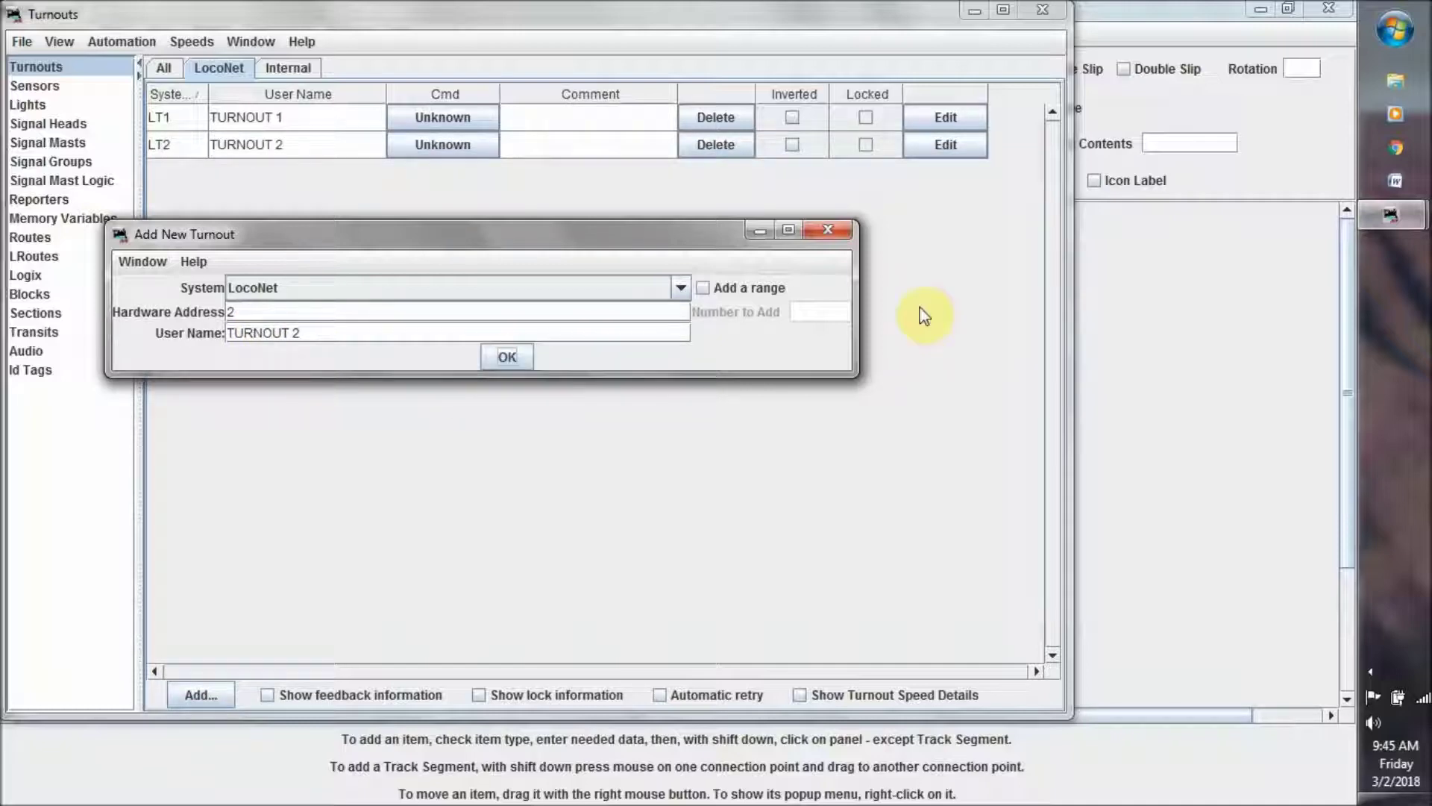
pyautogui.click(837, 228)
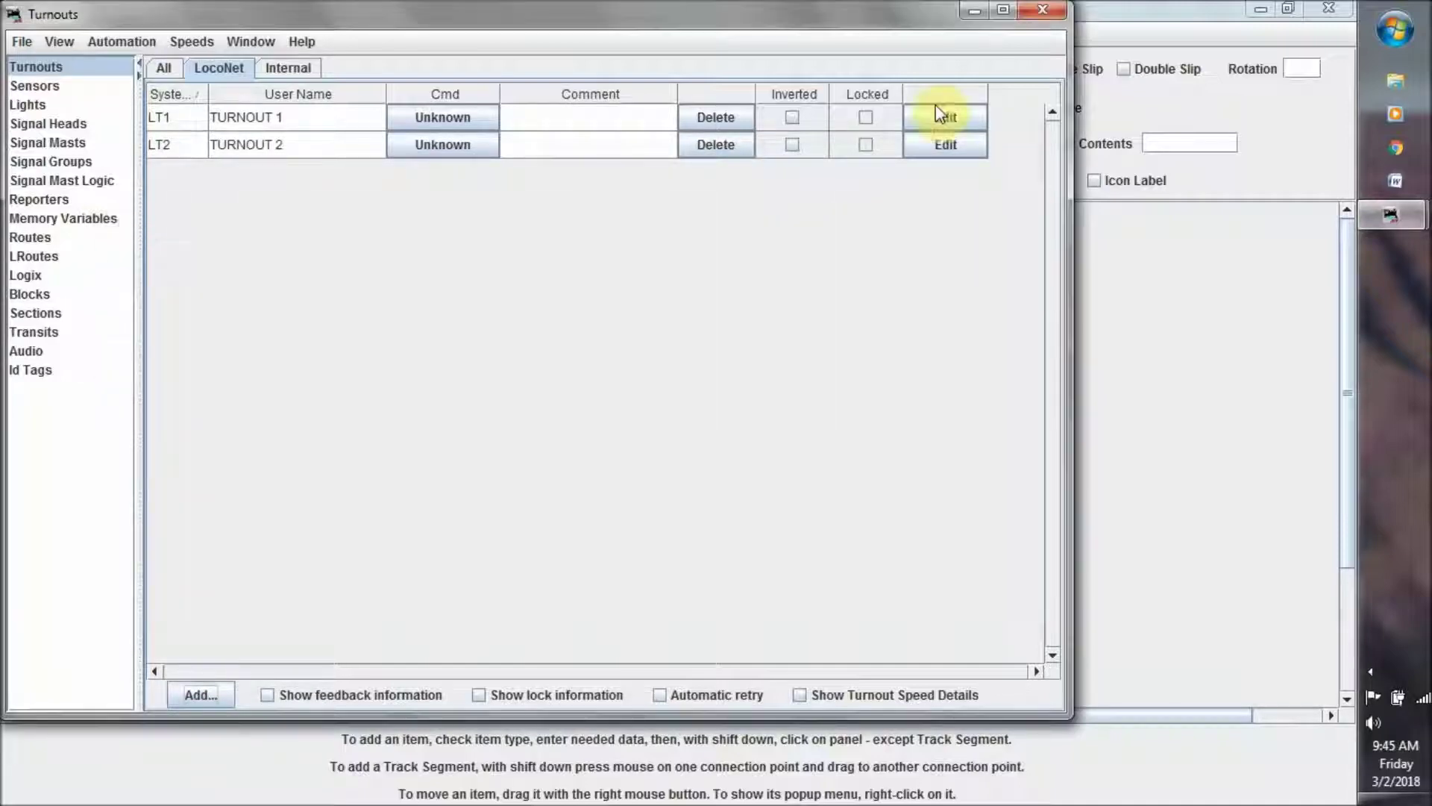
# - Return to the My Layout panel and place a left-hand turnout named LT1 in the upper part of the canvas
pyautogui.click(975, 12)
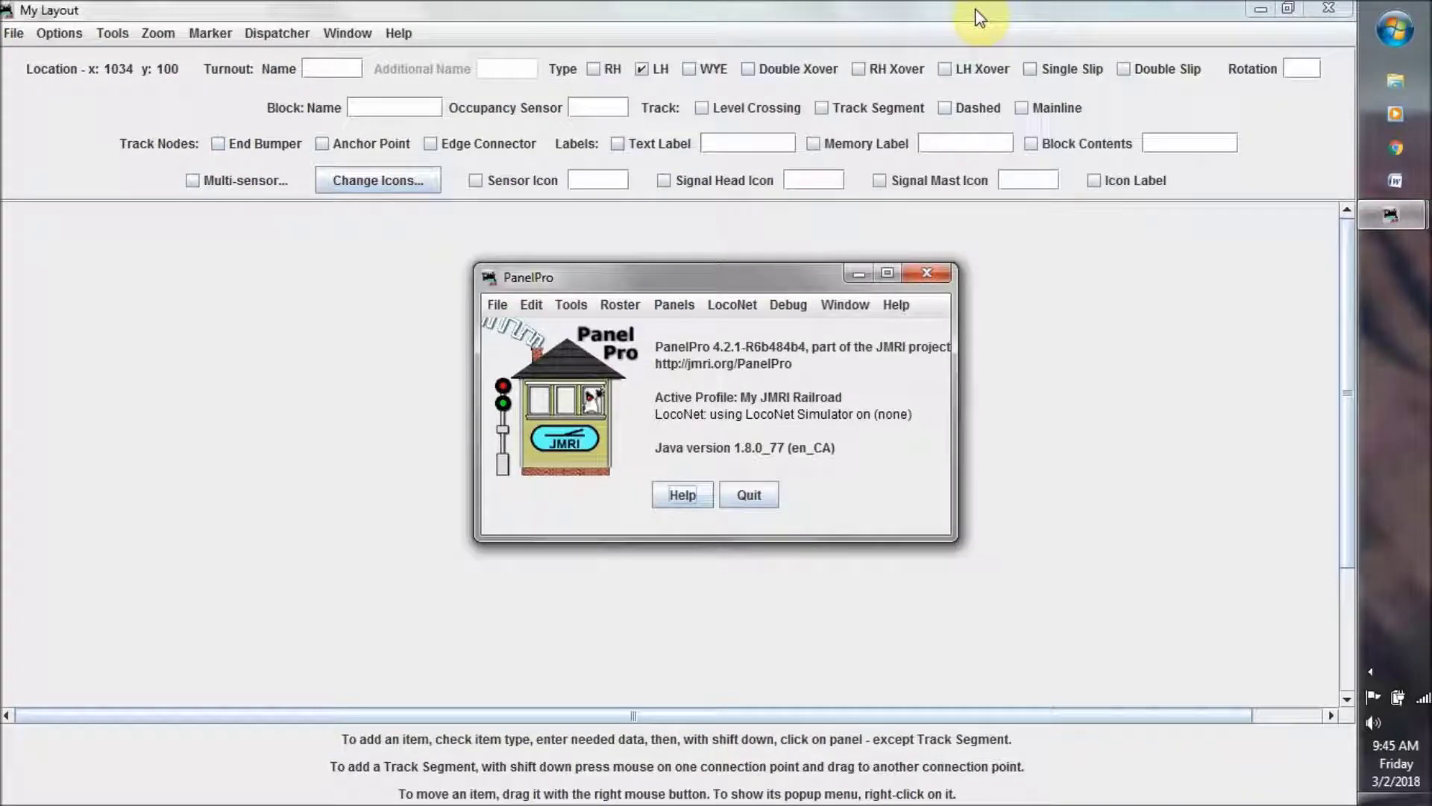
pyautogui.click(862, 275)
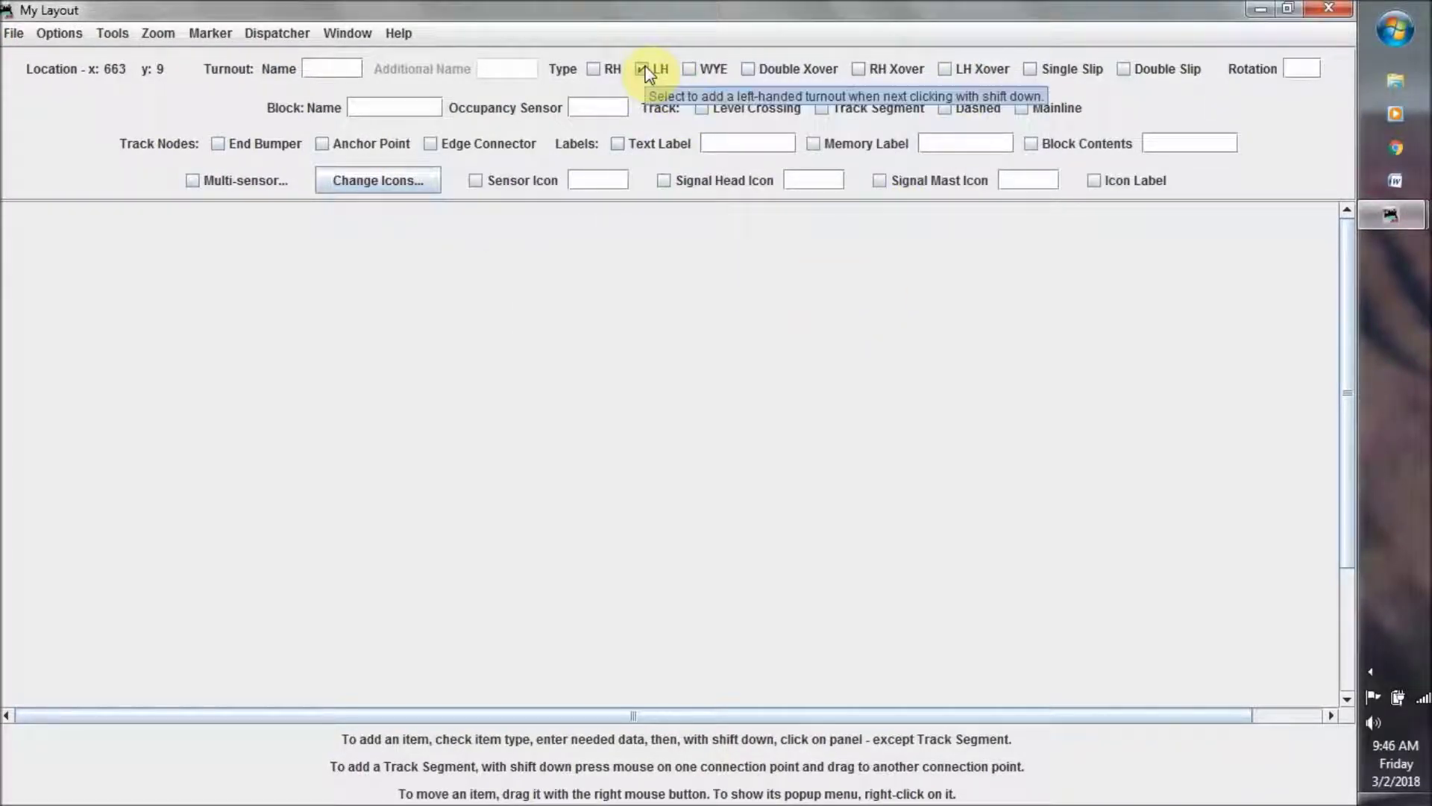
pyautogui.click(353, 67)
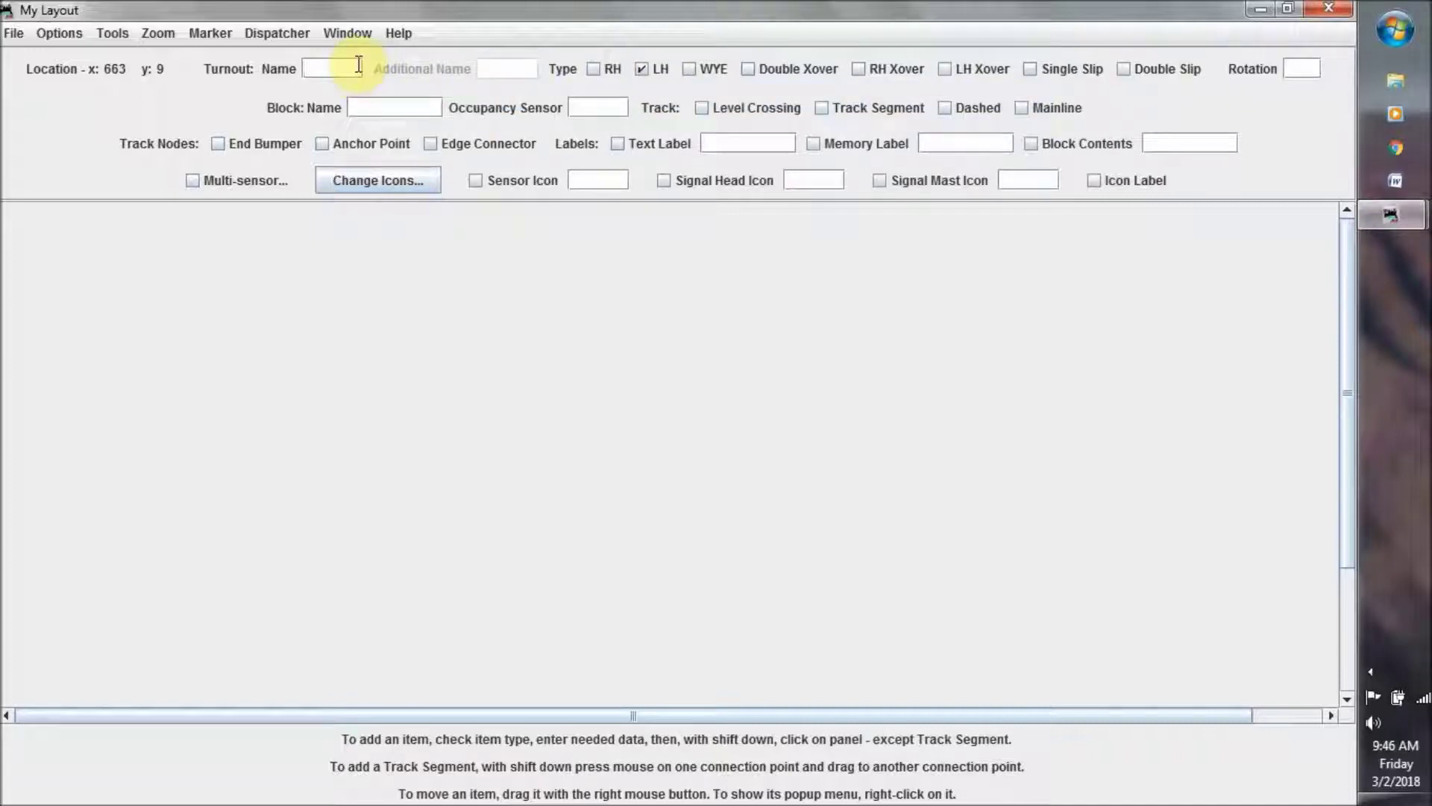
pyautogui.write('LT')
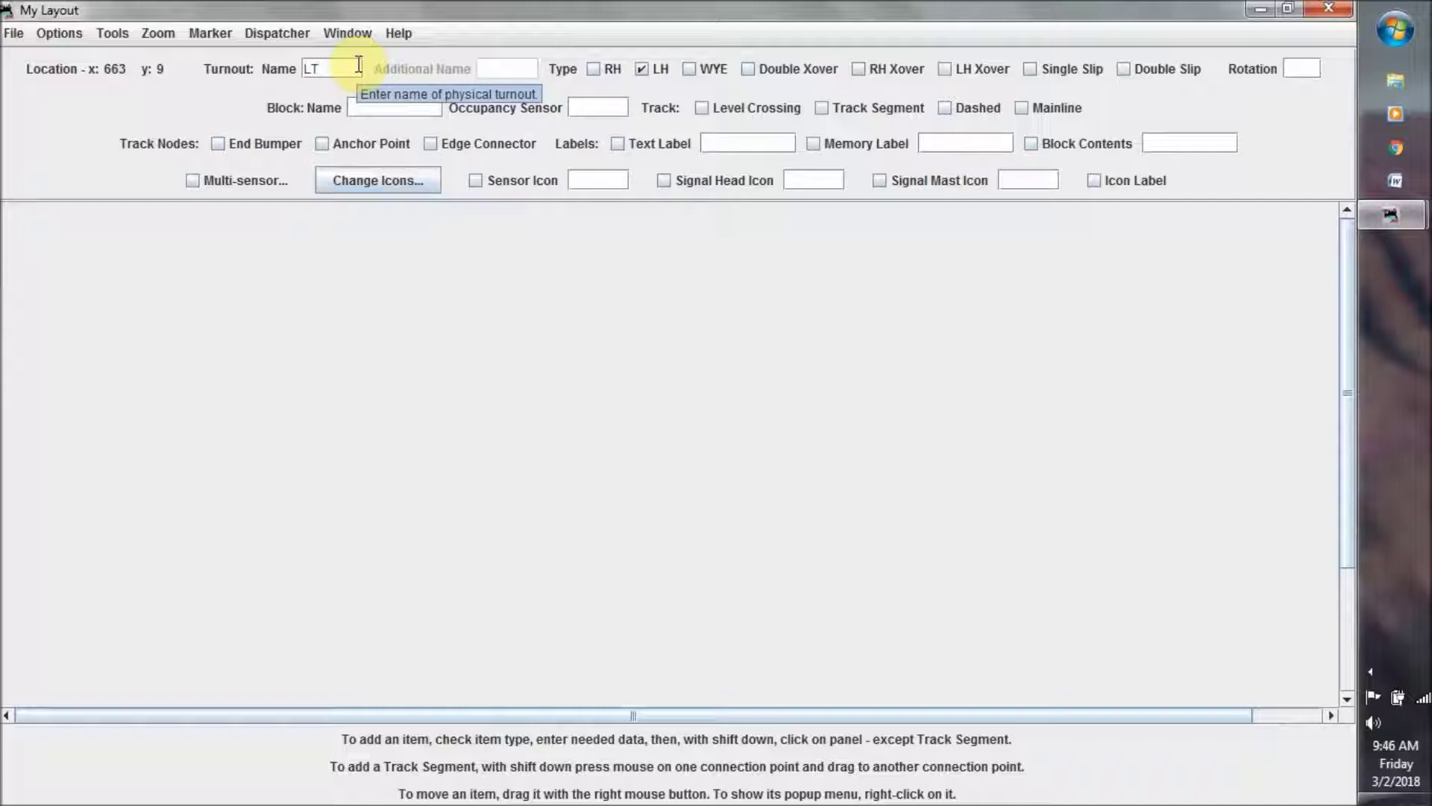
pyautogui.write('1')
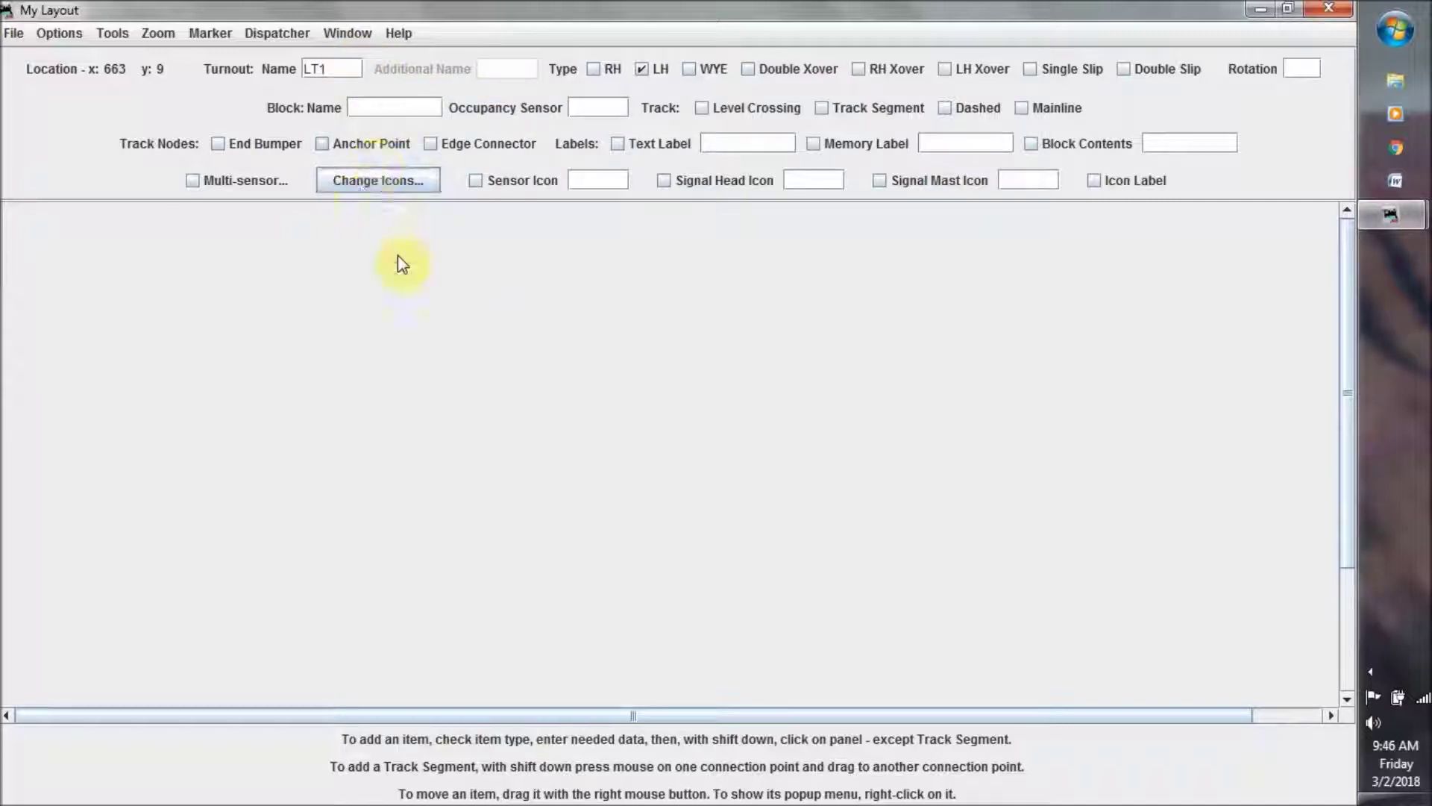
pyautogui.keyDown('shift'); pyautogui.click(439, 302); pyautogui.keyUp('shift')
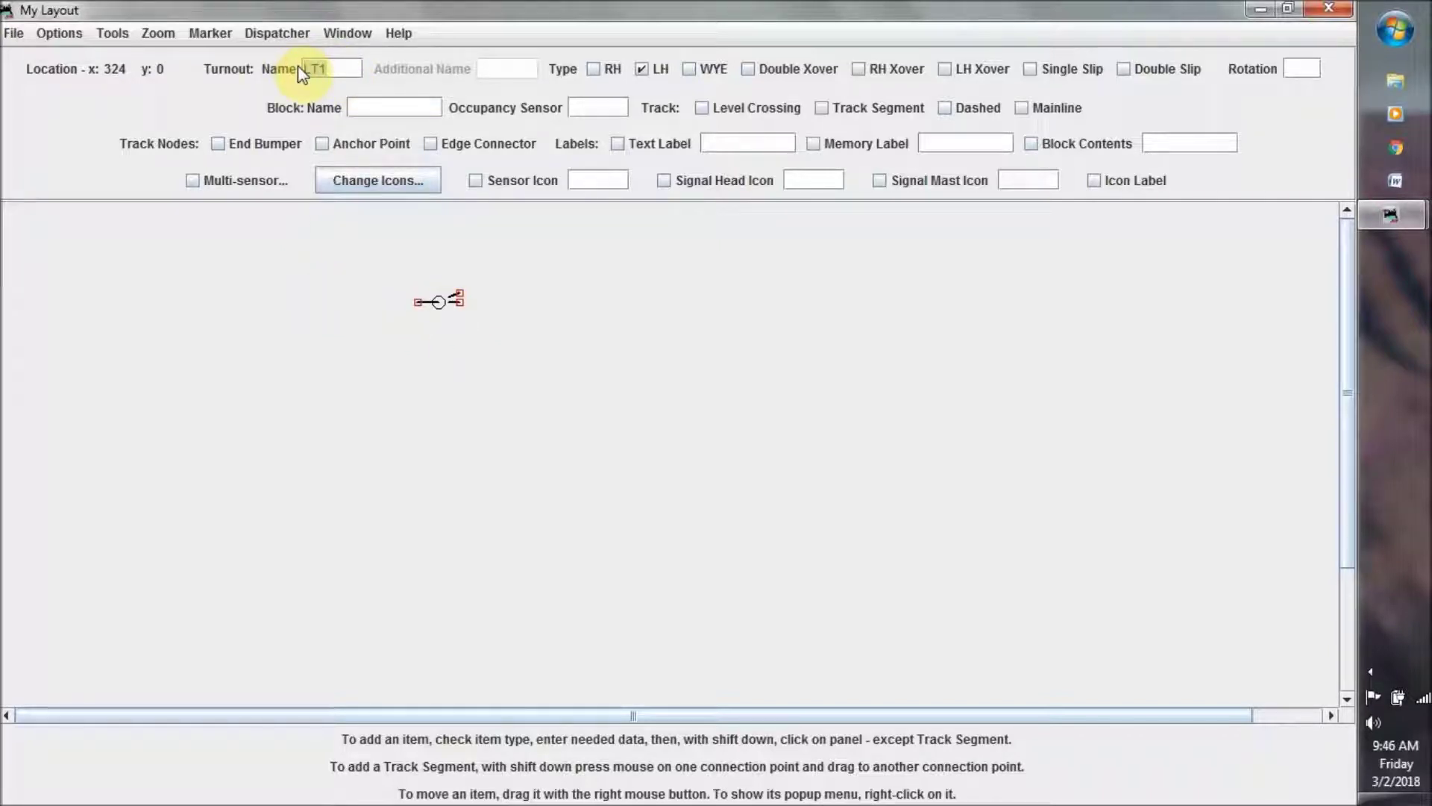
# - Try to place a second left-hand turnout beside the first, using the turnout name TURNOUT 1
pyautogui.write('TURNOUT')
pyautogui.write(' 1')
pyautogui.keyDown('shift'); pyautogui.click(580, 298); pyautogui.keyUp('shift')
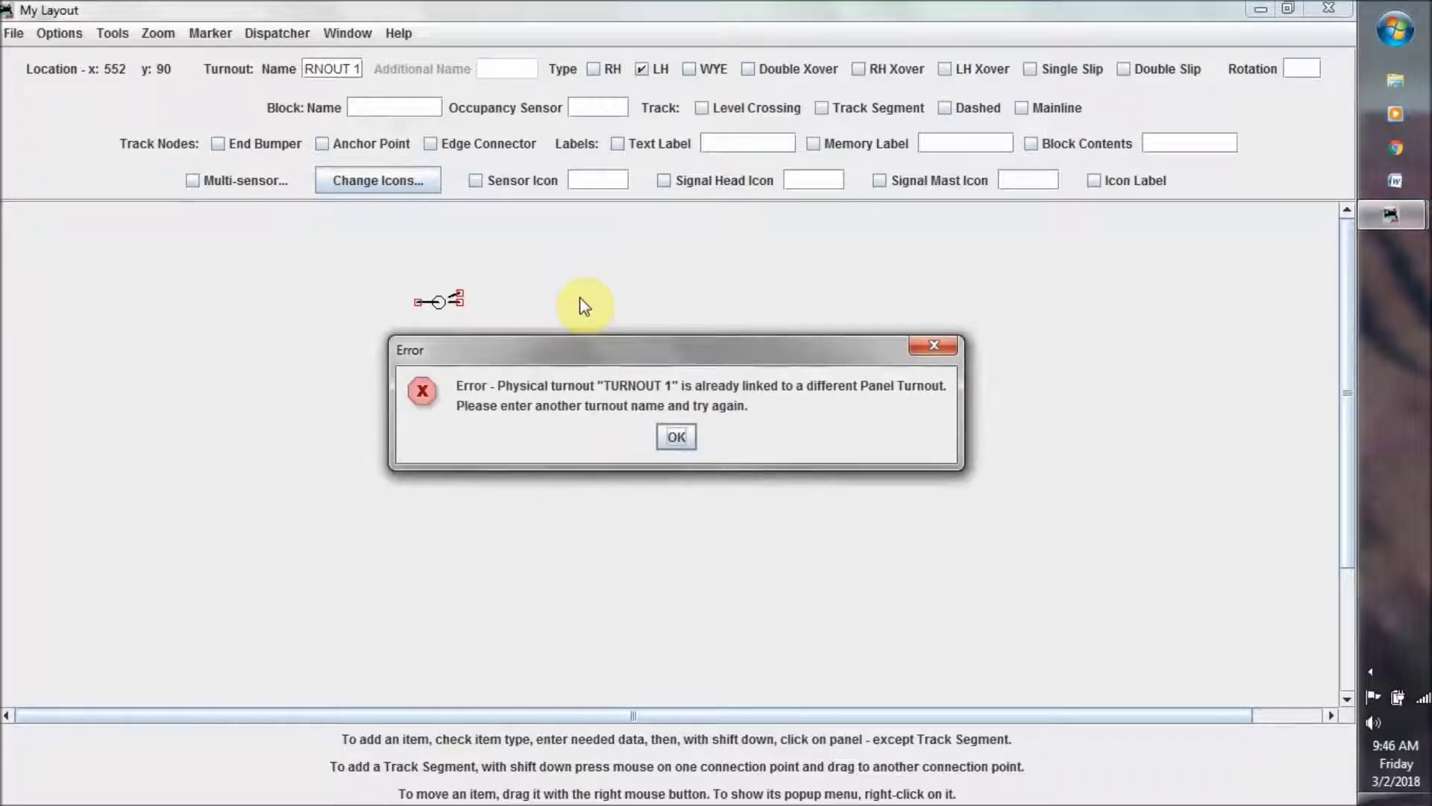
pyautogui.click(678, 438)
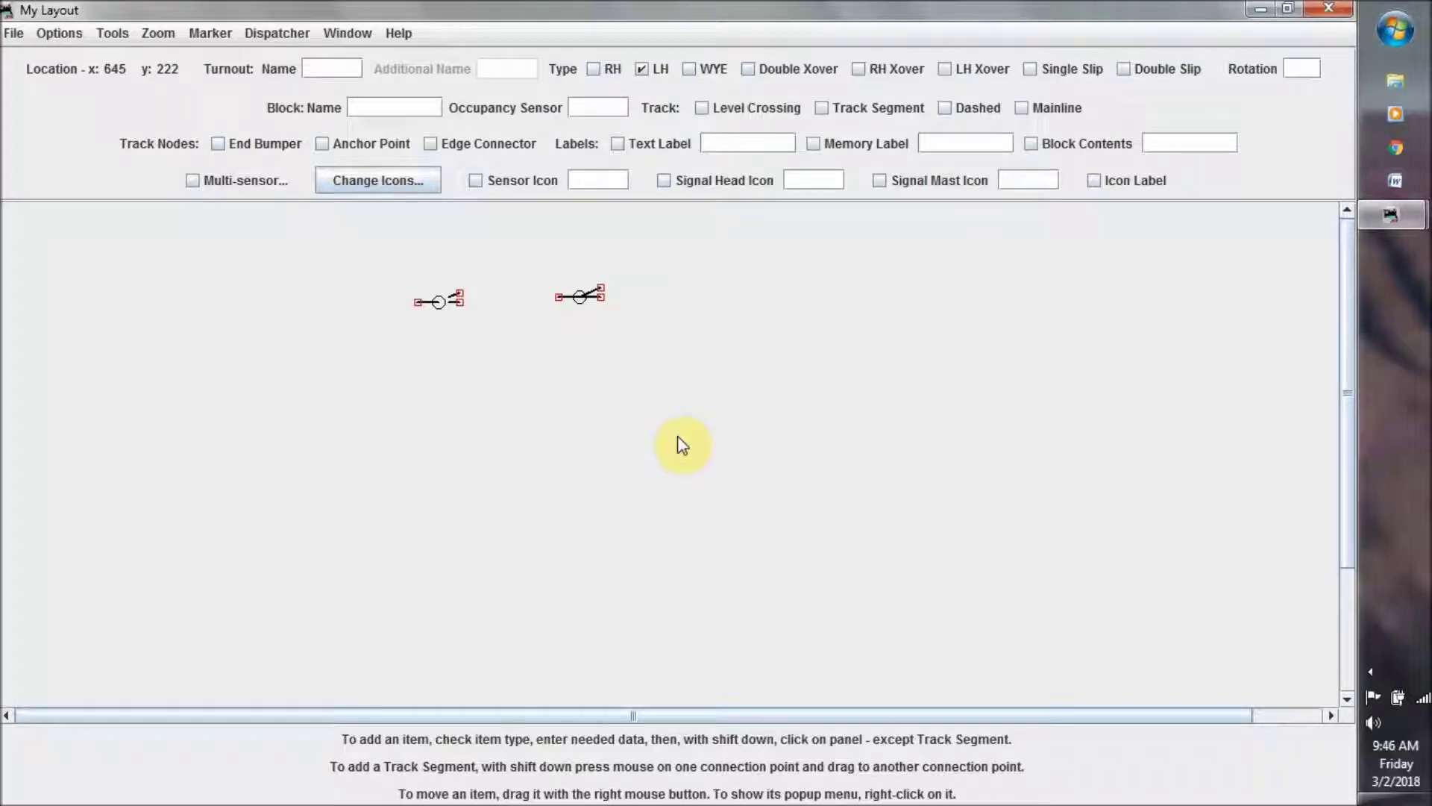
# - Remove the second left-hand turnout from the panel
pyautogui.rightClick(584, 302)
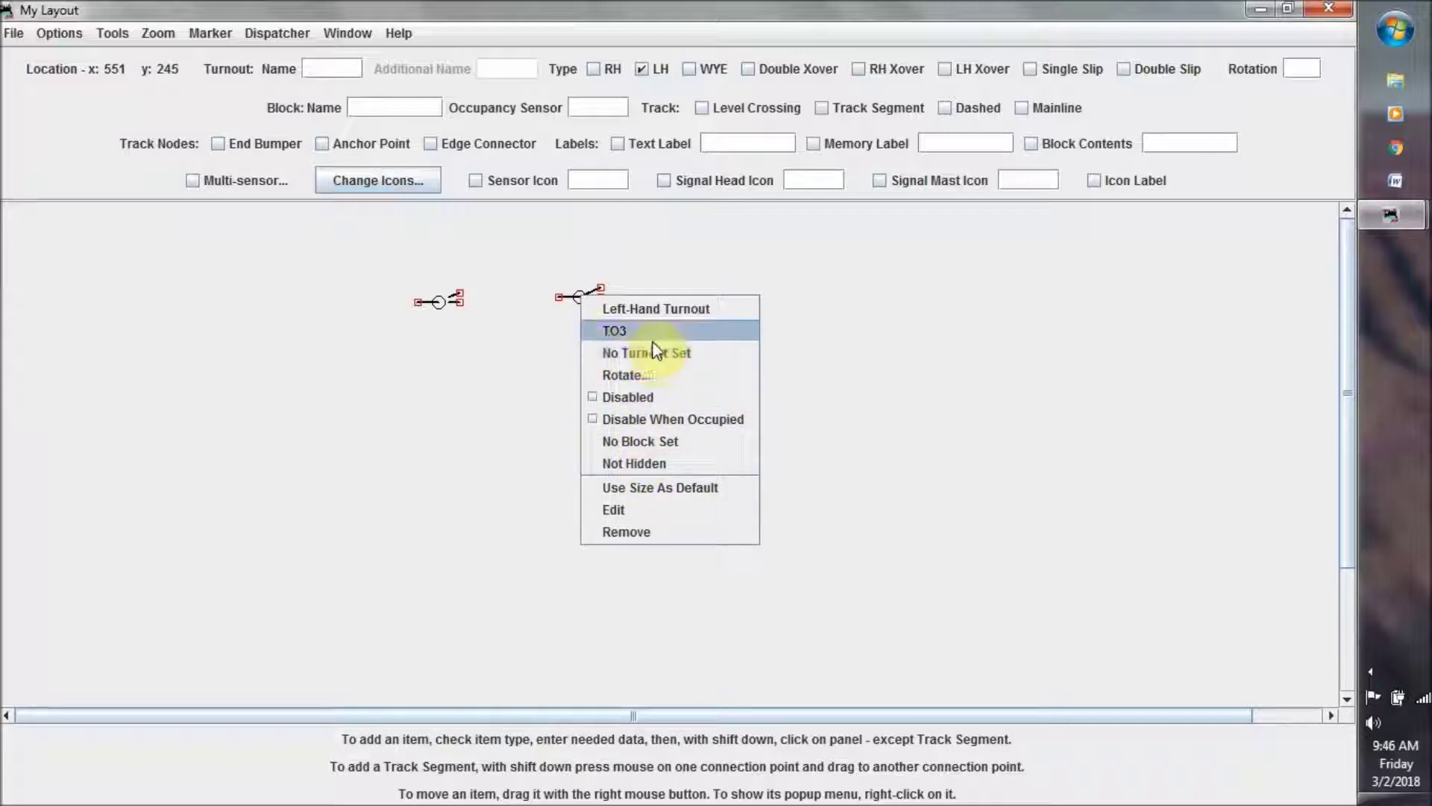
pyautogui.click(648, 531)
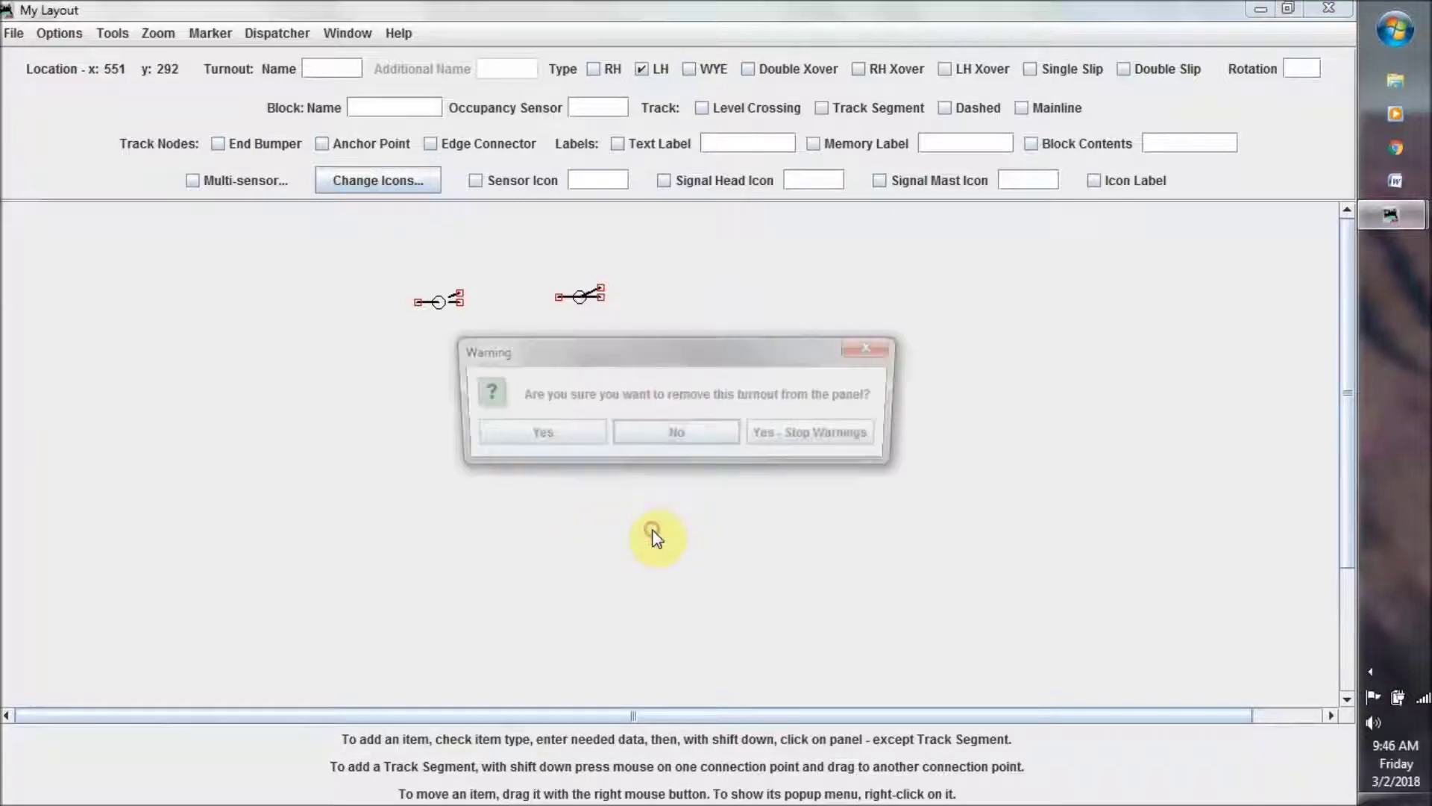
pyautogui.click(567, 435)
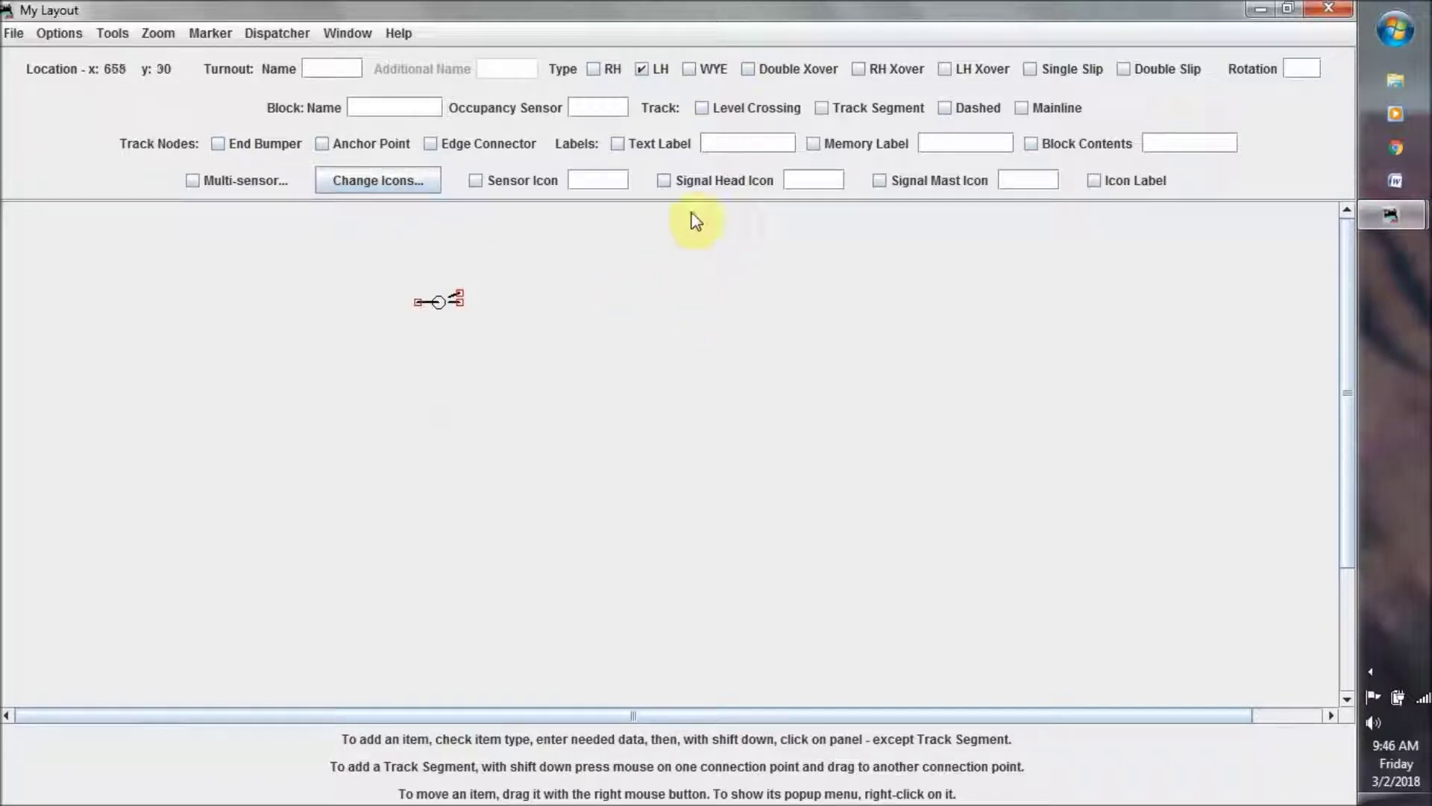
# - Place a right-hand turnout named LT2 on the same line as turnout LT1, well apart from it
pyautogui.click(593, 70)
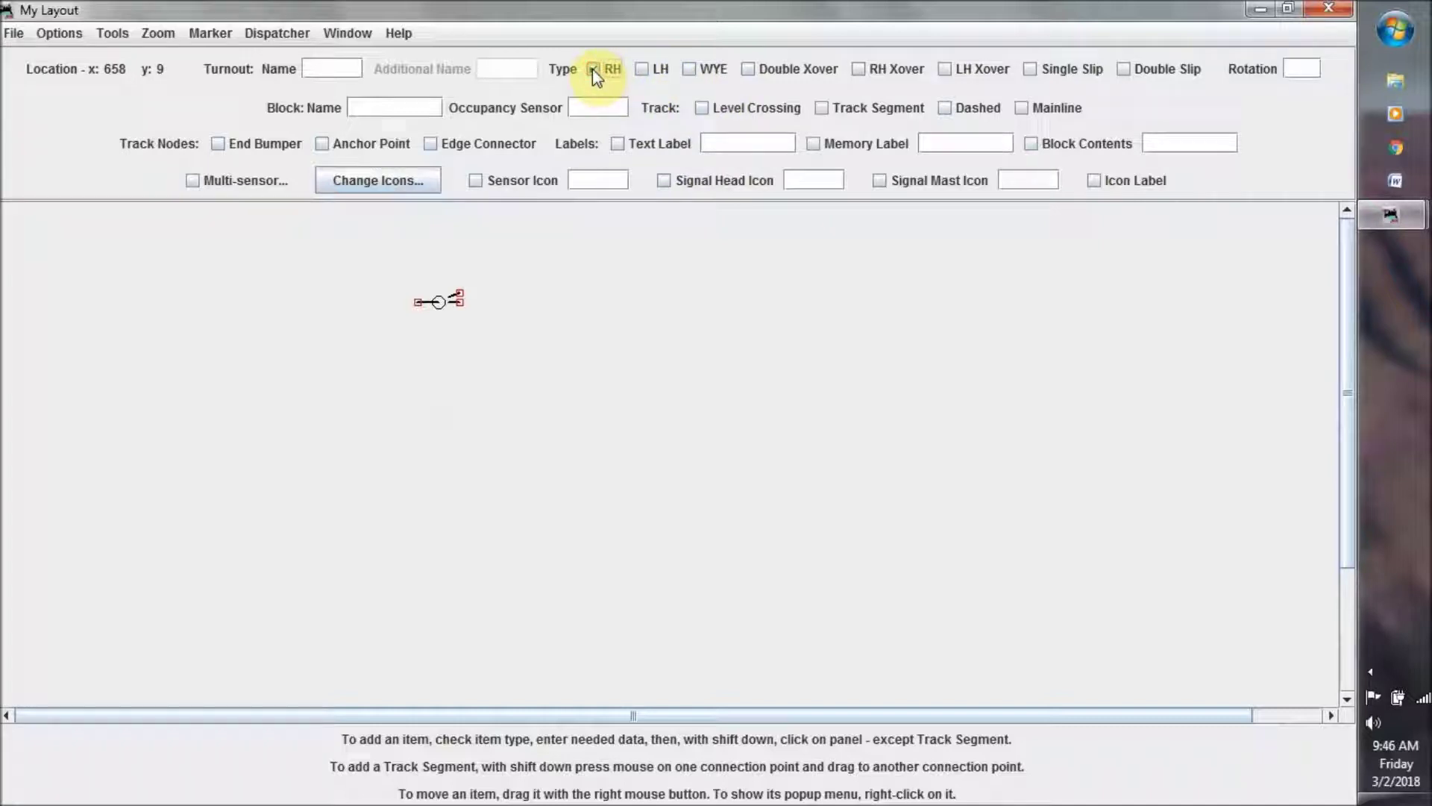
pyautogui.click(343, 69)
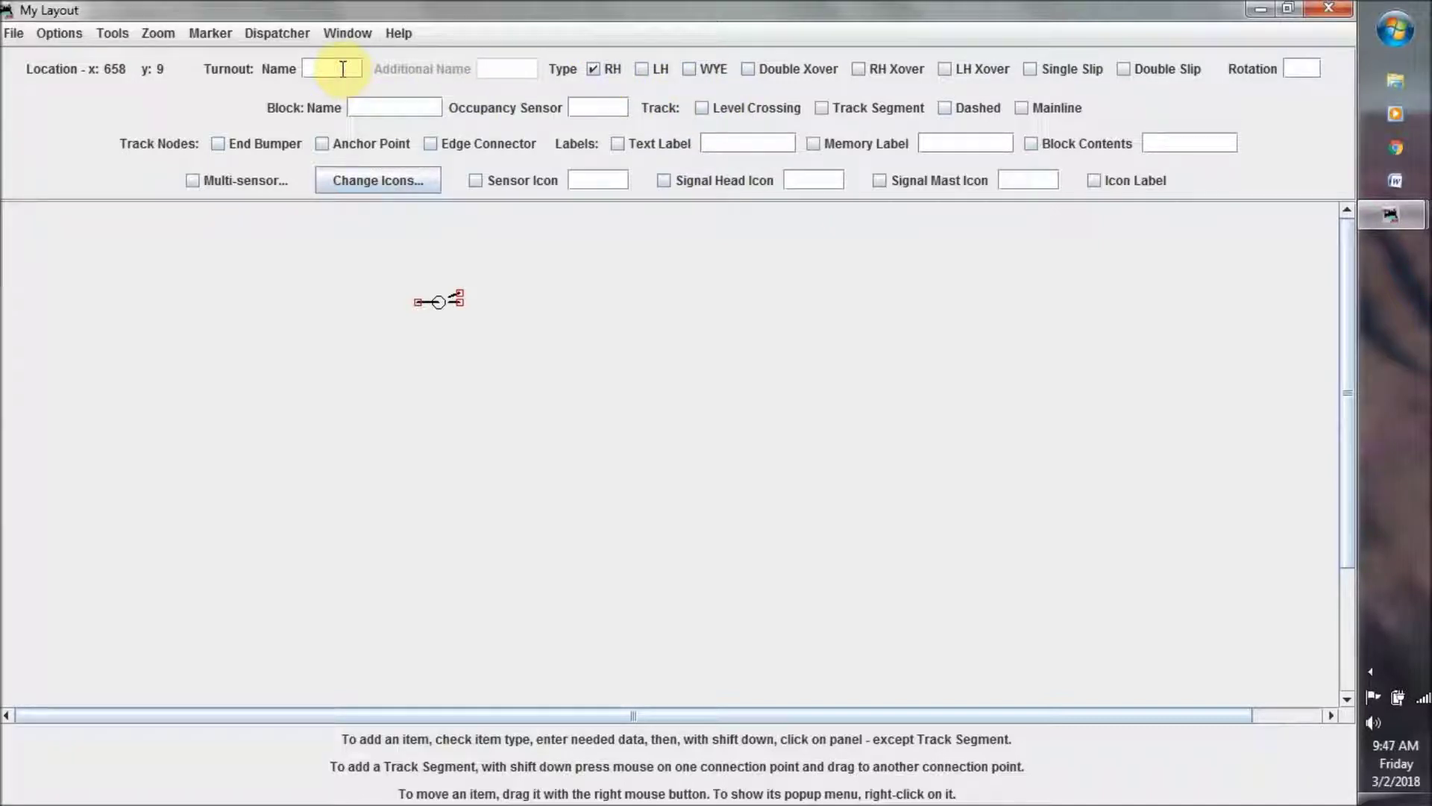
pyautogui.write('LT2')
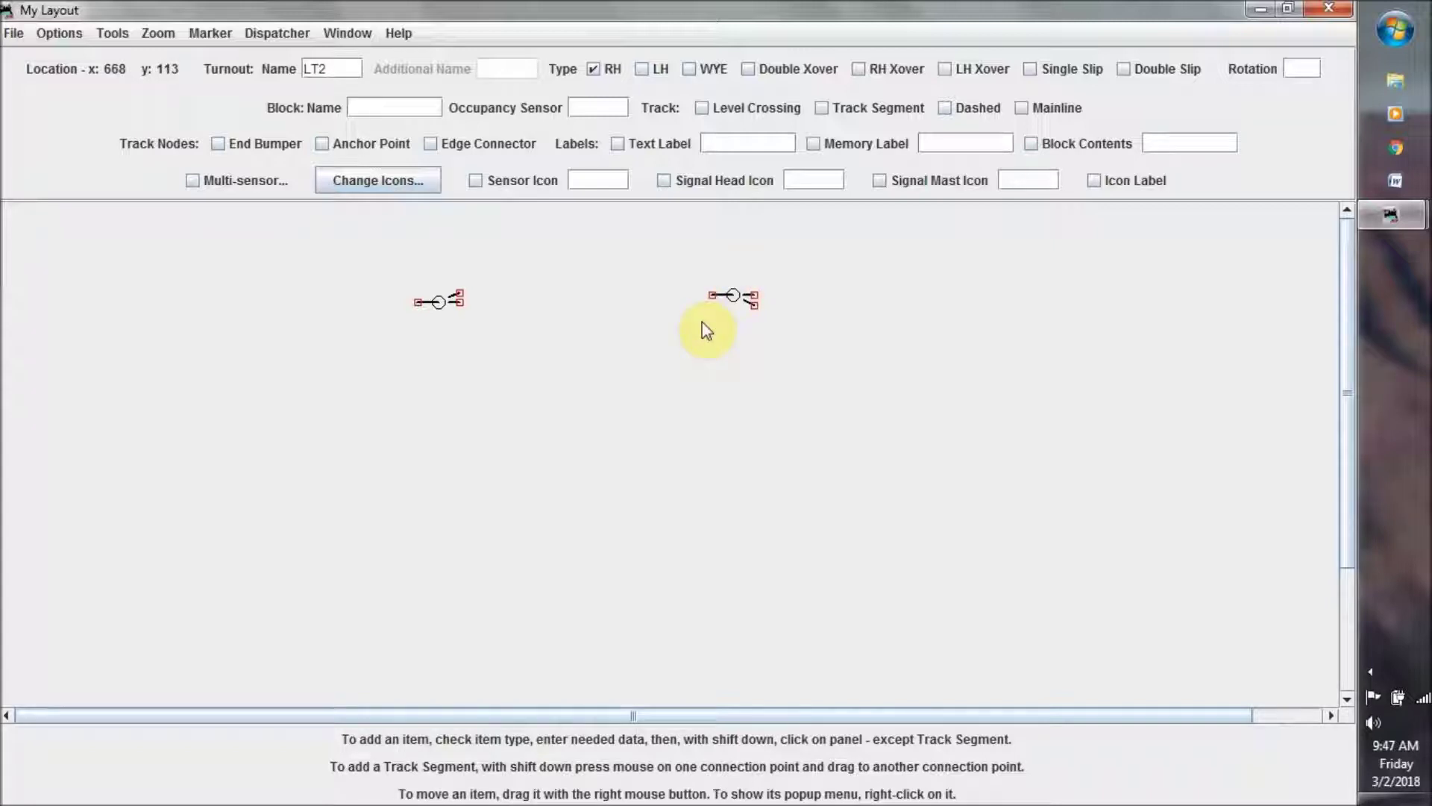
# - Rotate the right-hand turnout LT2 by 180 degrees
pyautogui.rightClick(734, 297)
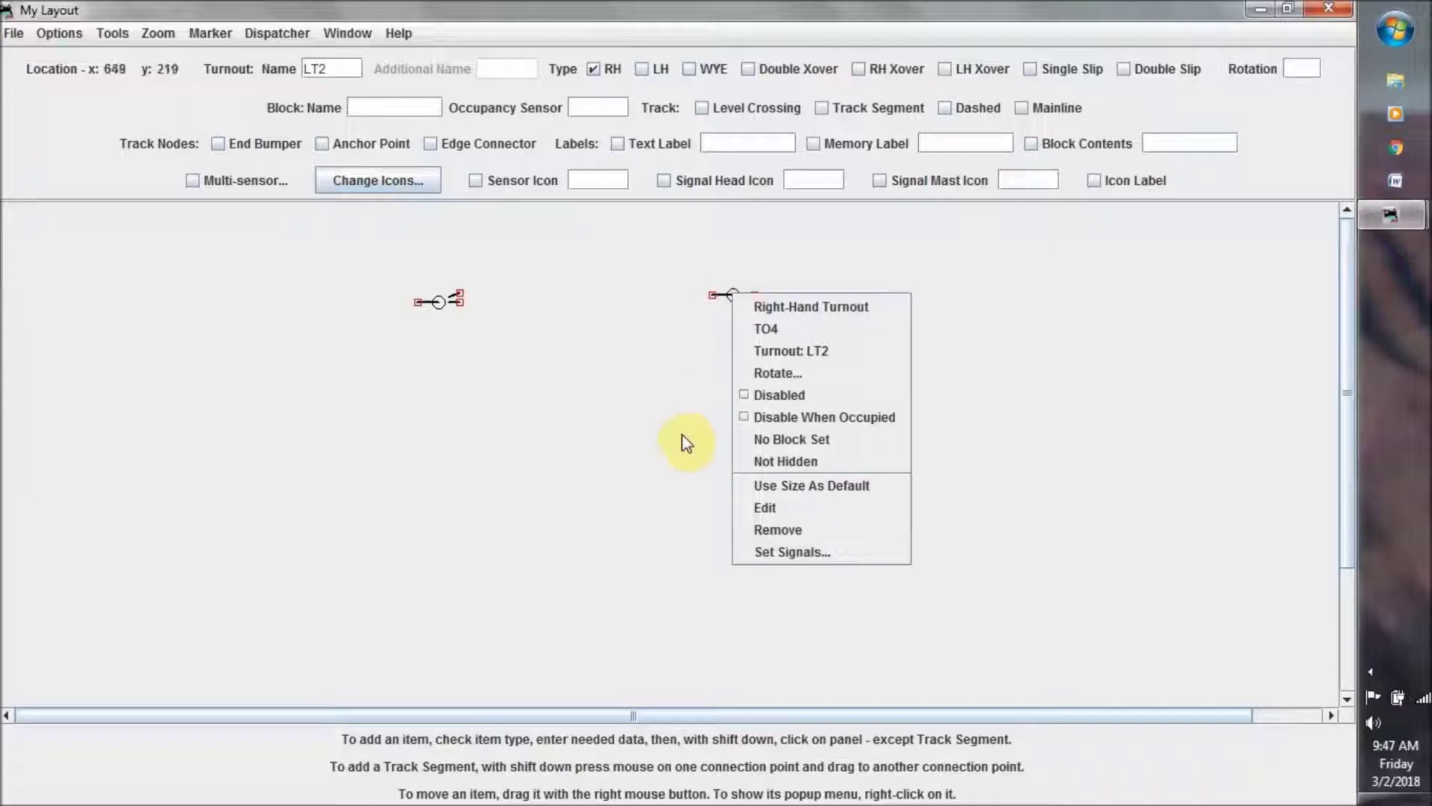
pyautogui.click(786, 375)
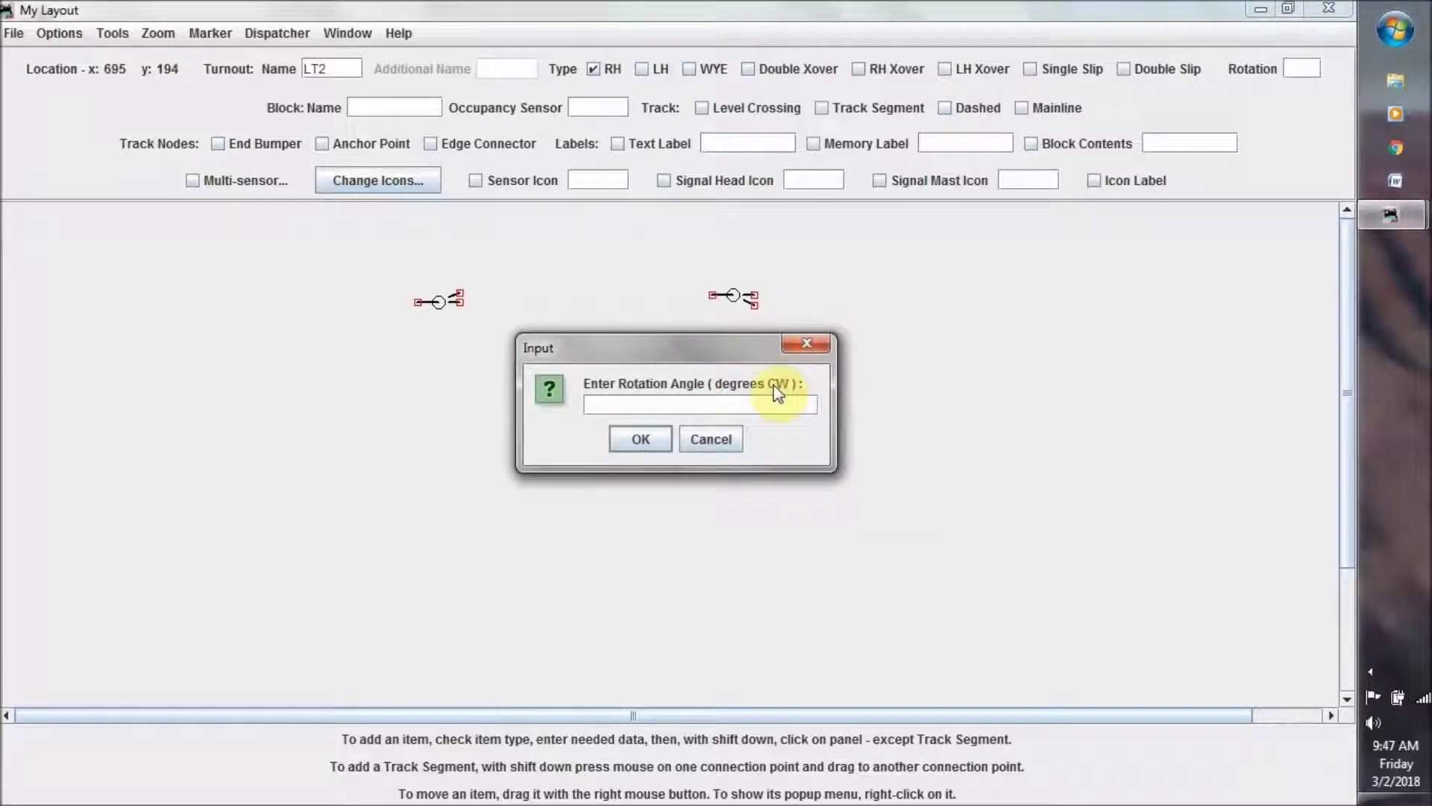
pyautogui.write('180')
pyautogui.click(641, 441)
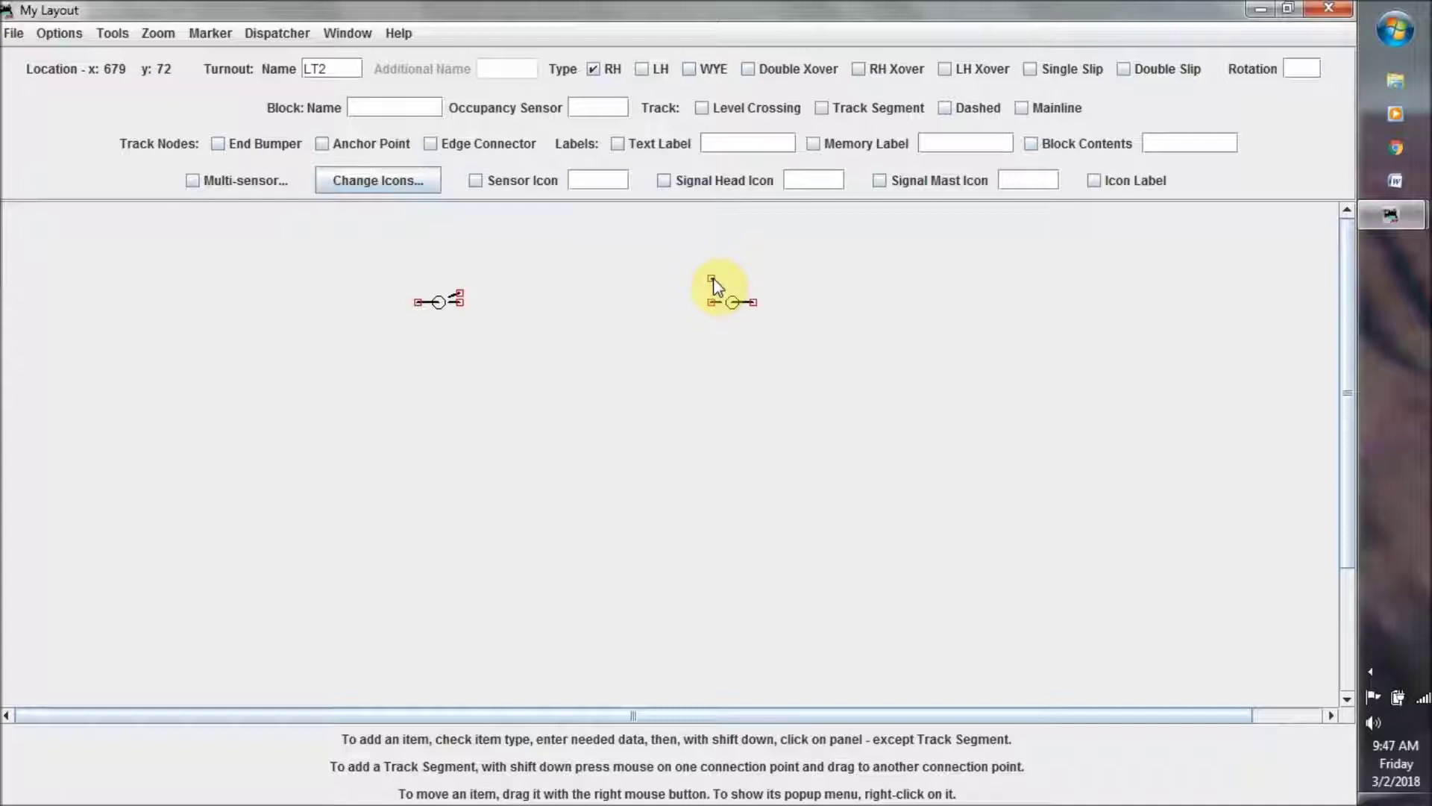
# - Lengthen the legs of turnouts LT1 and LT2 by moving their connection points outward, keeping the through routes in line
pyautogui.click(713, 277)
pyautogui.moveTo(461, 291); pyautogui.dragTo(467, 277)
pyautogui.click(418, 302)
pyautogui.moveTo(418, 302); pyautogui.dragTo(399, 303)
pyautogui.moveTo(755, 303); pyautogui.dragTo(773, 303)
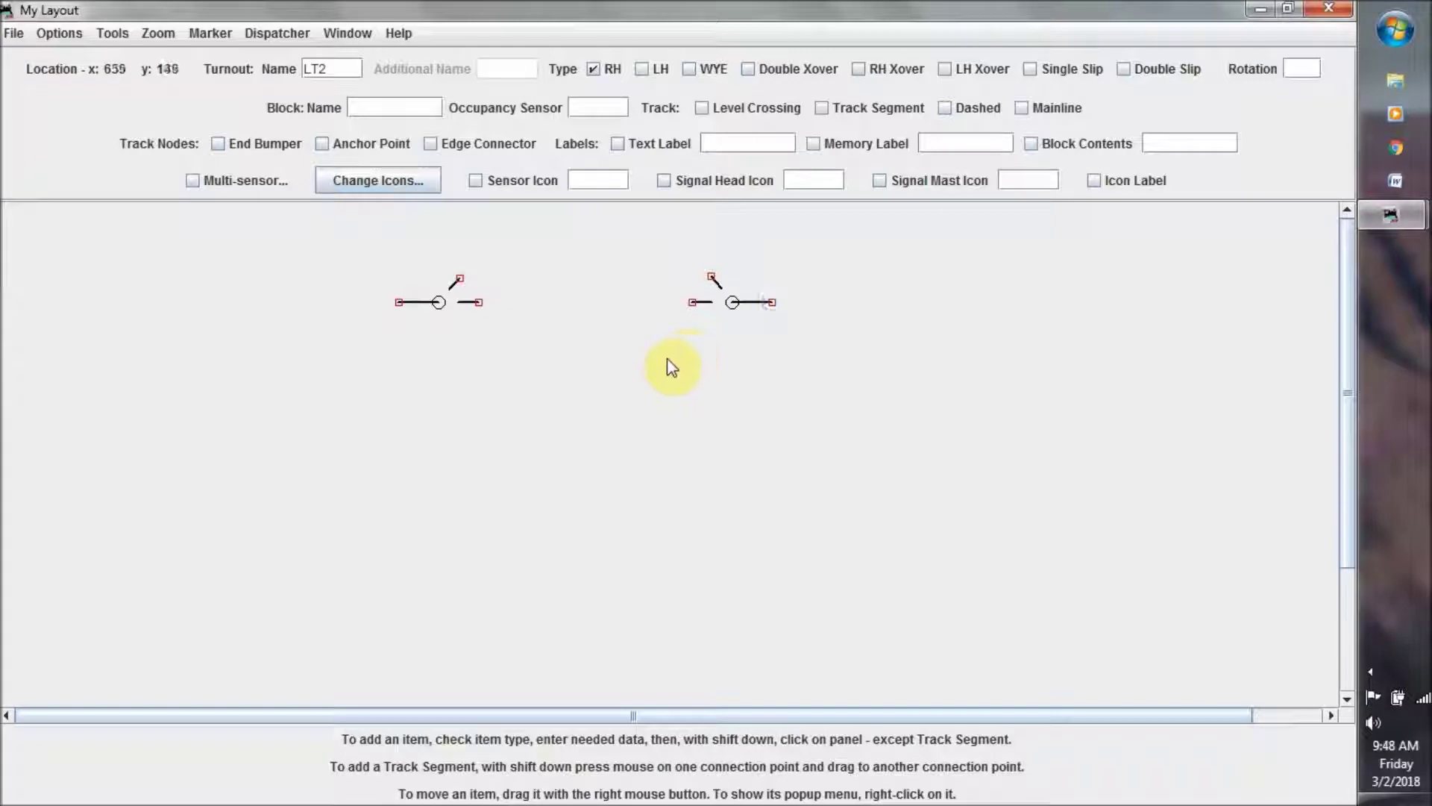
# - Operate turnout LT2 on the panel to test switching between its routes
pyautogui.click(732, 302)
pyautogui.click(733, 302)
# - Connect turnouts LT1 and LT2 with two track segments, one between their diverging legs and one between their through legs
pyautogui.click(822, 109)
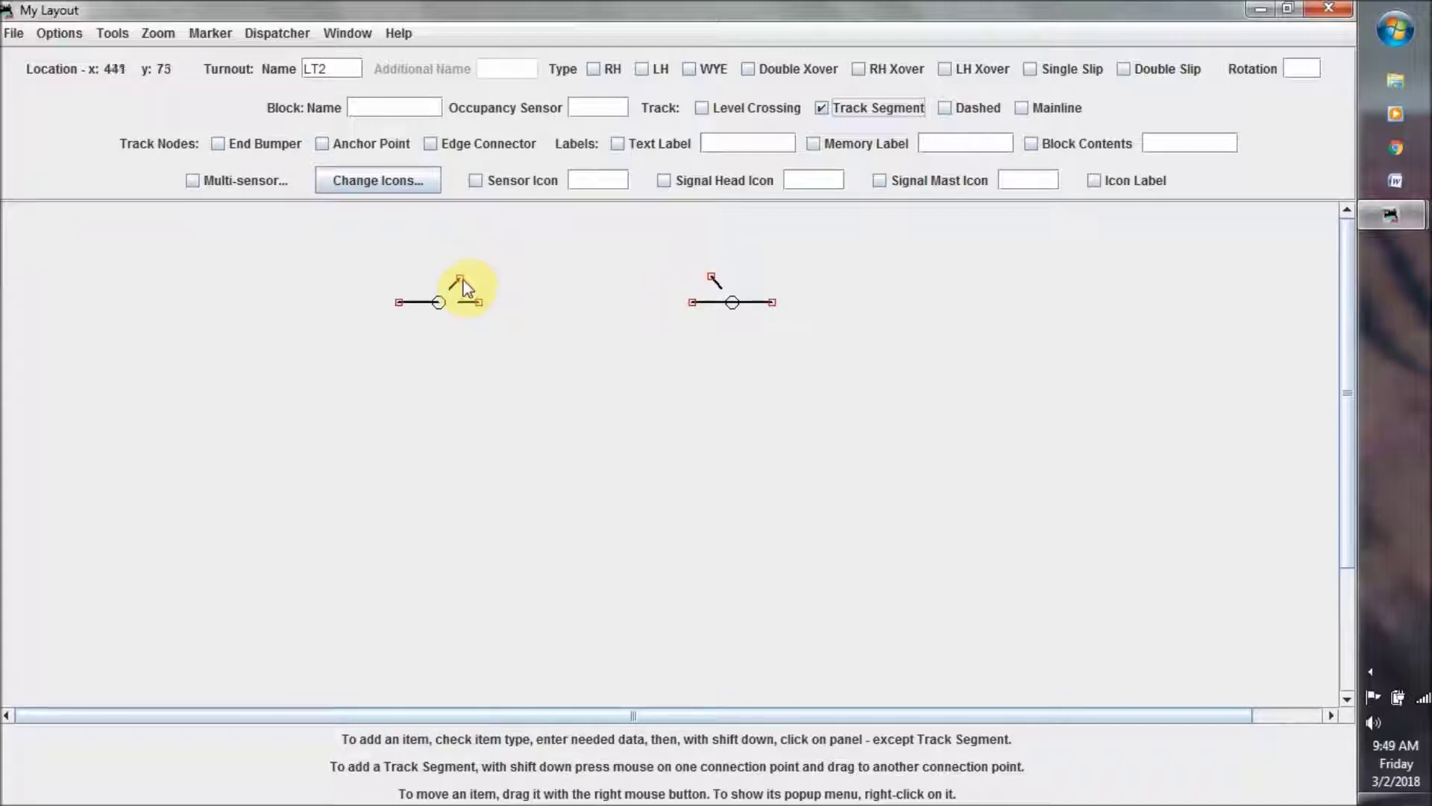
pyautogui.moveTo(461, 280); pyautogui.dragTo(712, 277)
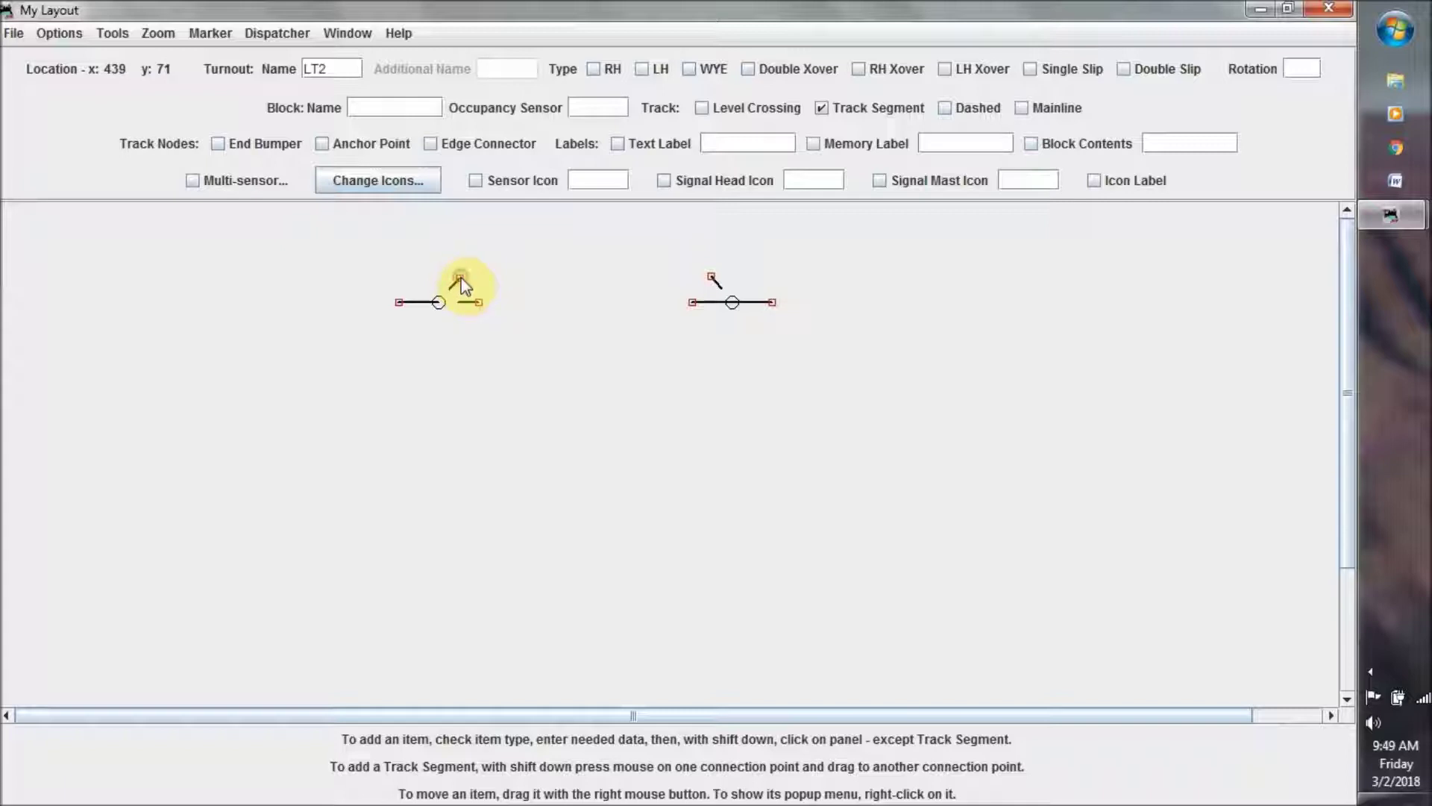
pyautogui.keyDown('shift'); pyautogui.click(460, 279); pyautogui.keyUp('shift')
pyautogui.moveTo(460, 279); pyautogui.dragTo(708, 278)
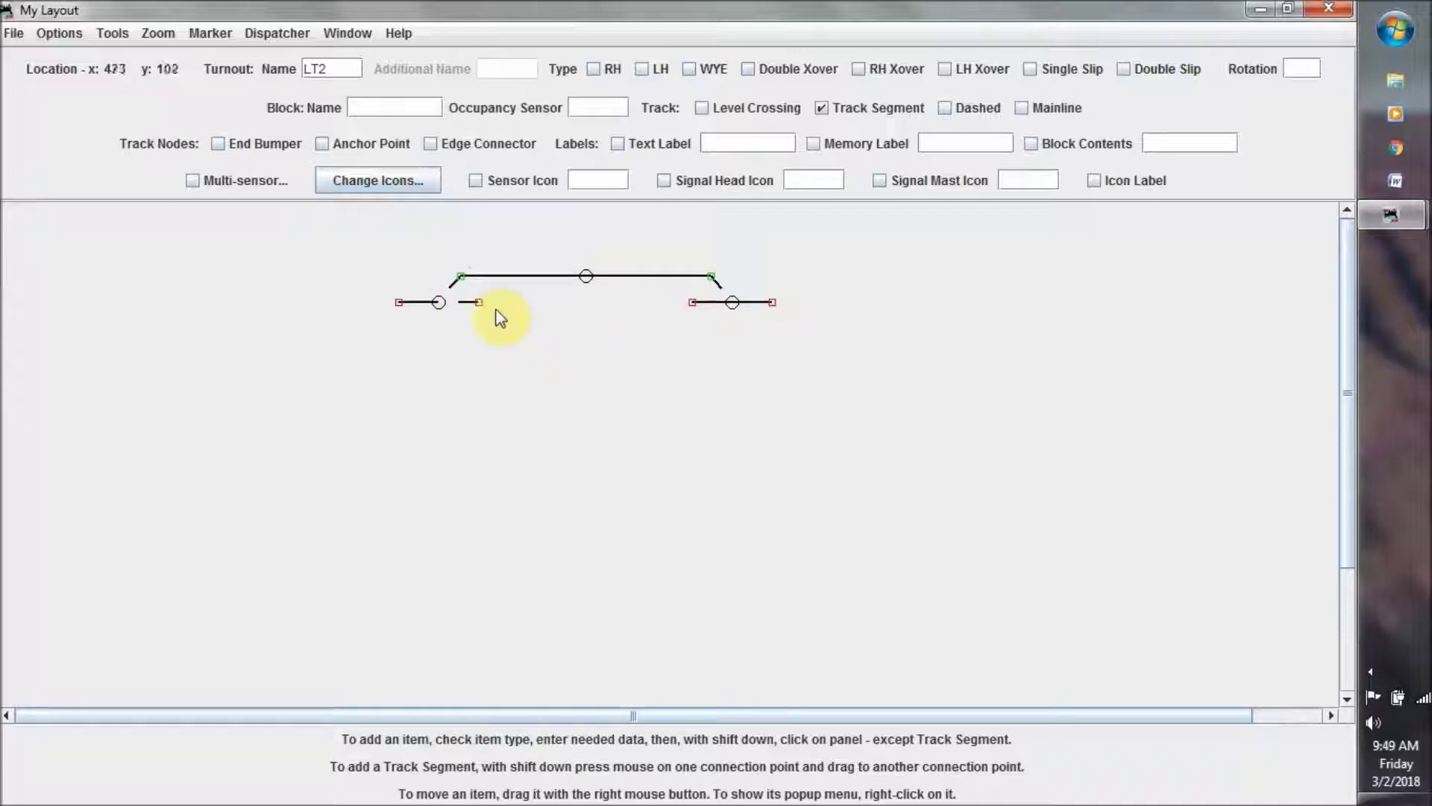
pyautogui.moveTo(479, 303); pyautogui.dragTo(691, 303)
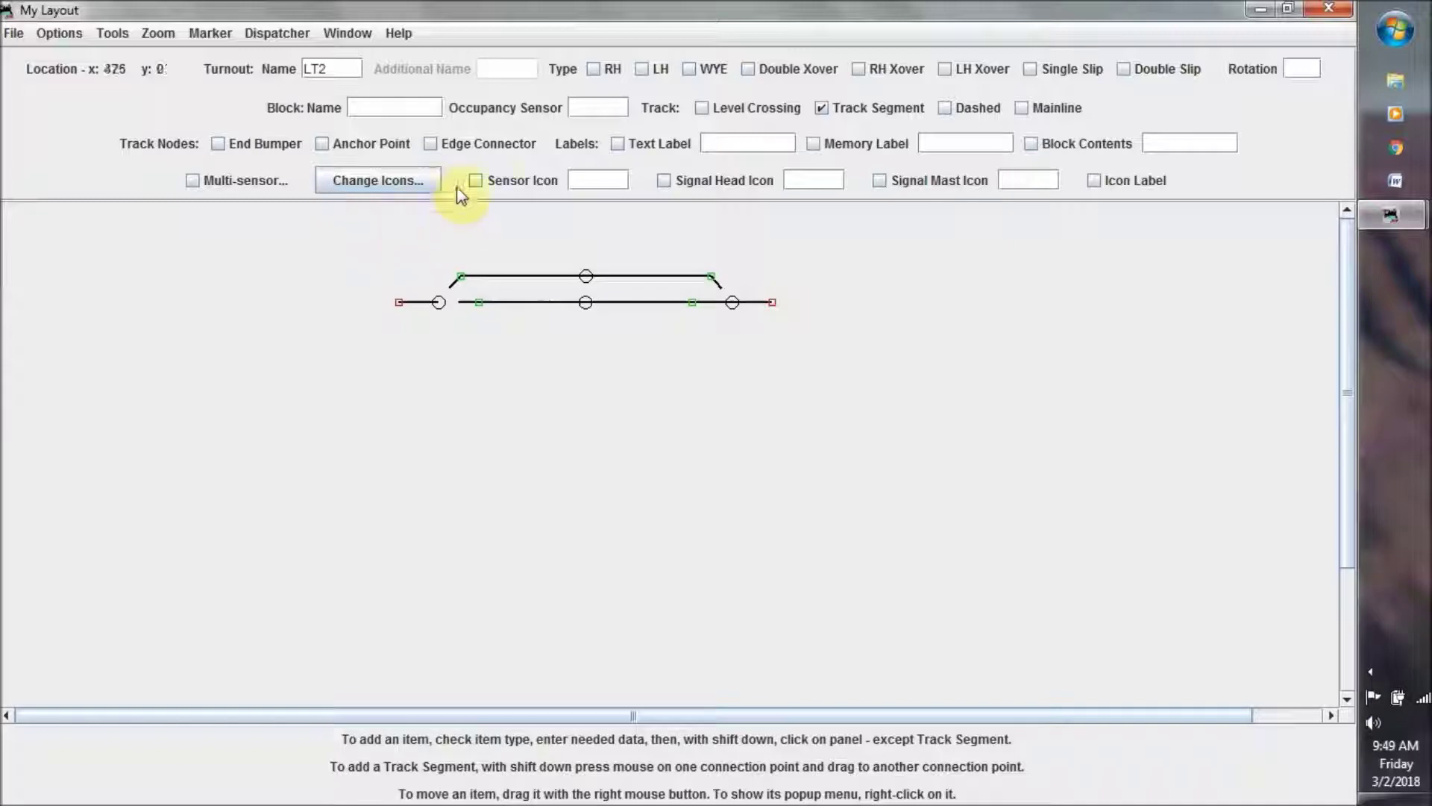
# - Place four anchor points as loop corners, one beyond each turnout on the through line and one well below each of those
pyautogui.click(323, 145)
pyautogui.keyDown('shift'); pyautogui.click(316, 301); pyautogui.keyUp('shift')
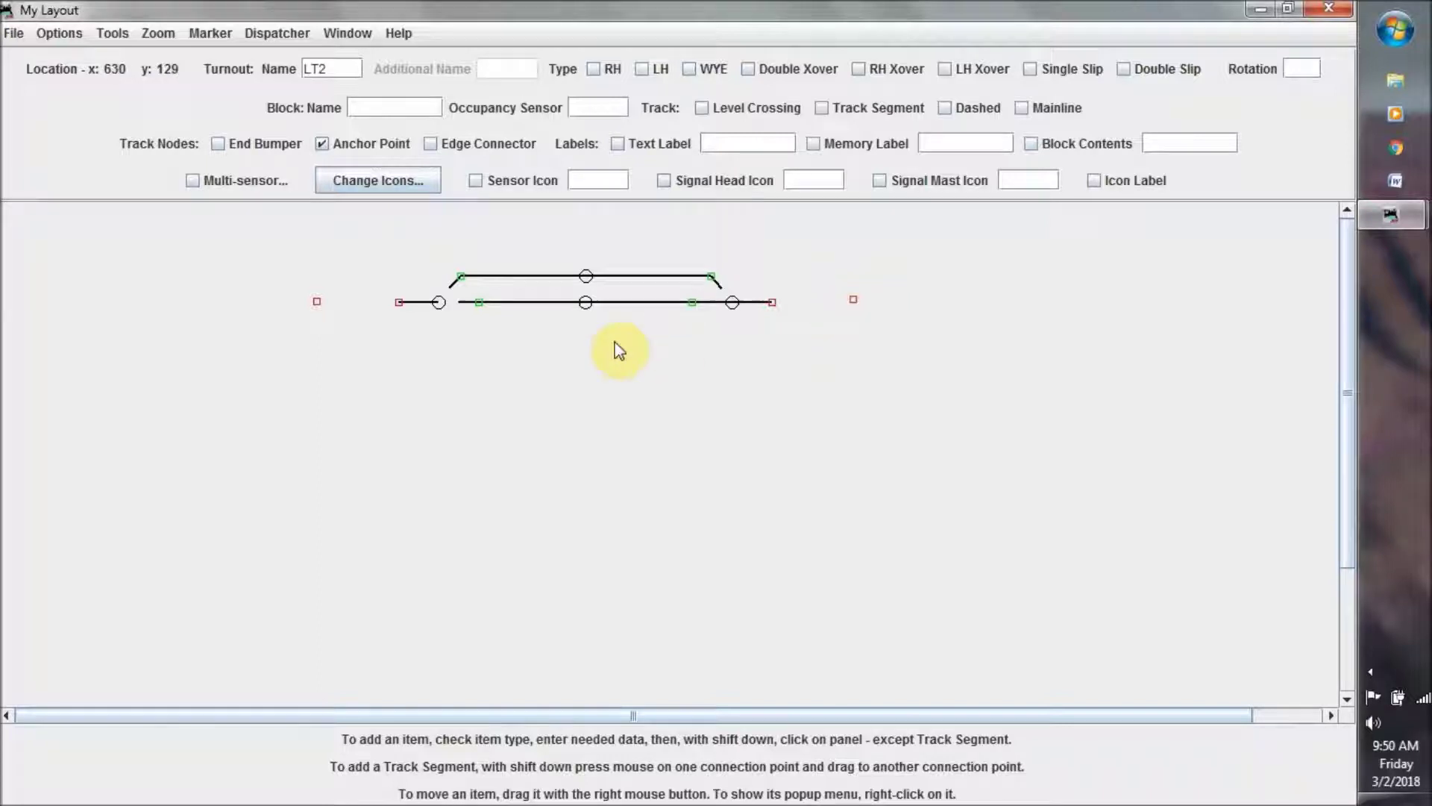
pyautogui.keyDown('shift'); pyautogui.click(319, 442); pyautogui.keyUp('shift')
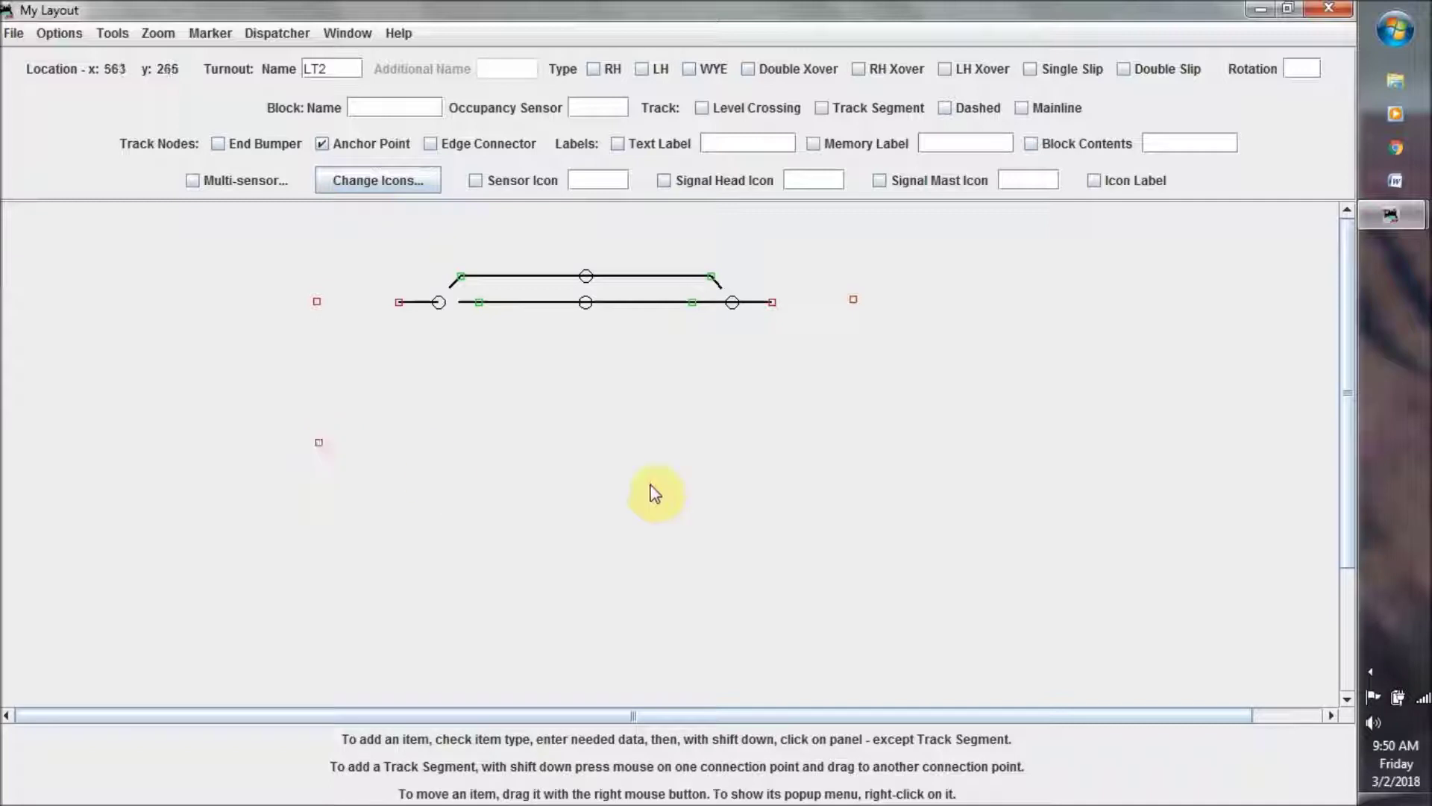
pyautogui.keyDown('shift'); pyautogui.click(857, 434); pyautogui.keyUp('shift')
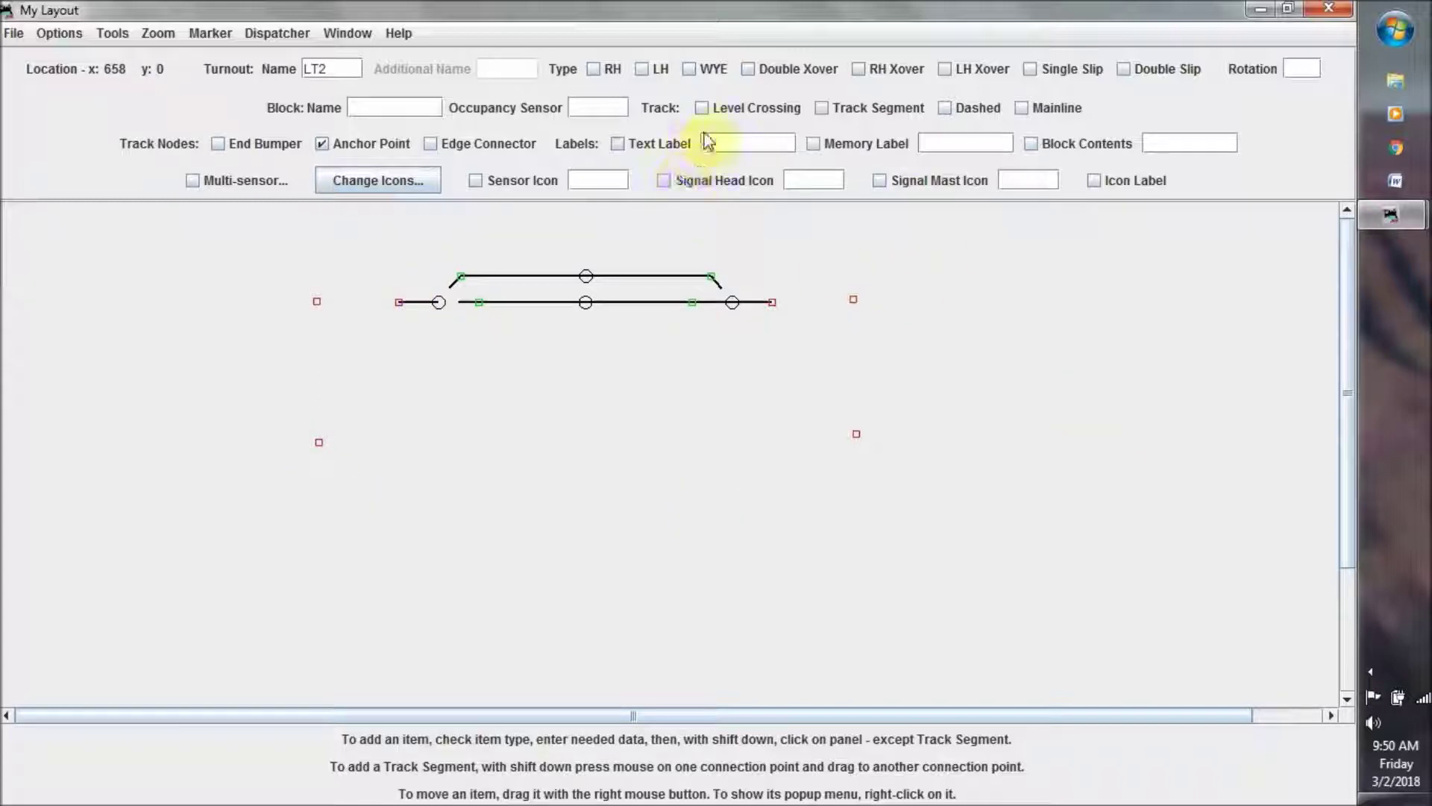
# - Add track segments from LT1's outer end through the four anchor points to LT2's outer end, closing the loop
pyautogui.click(822, 109)
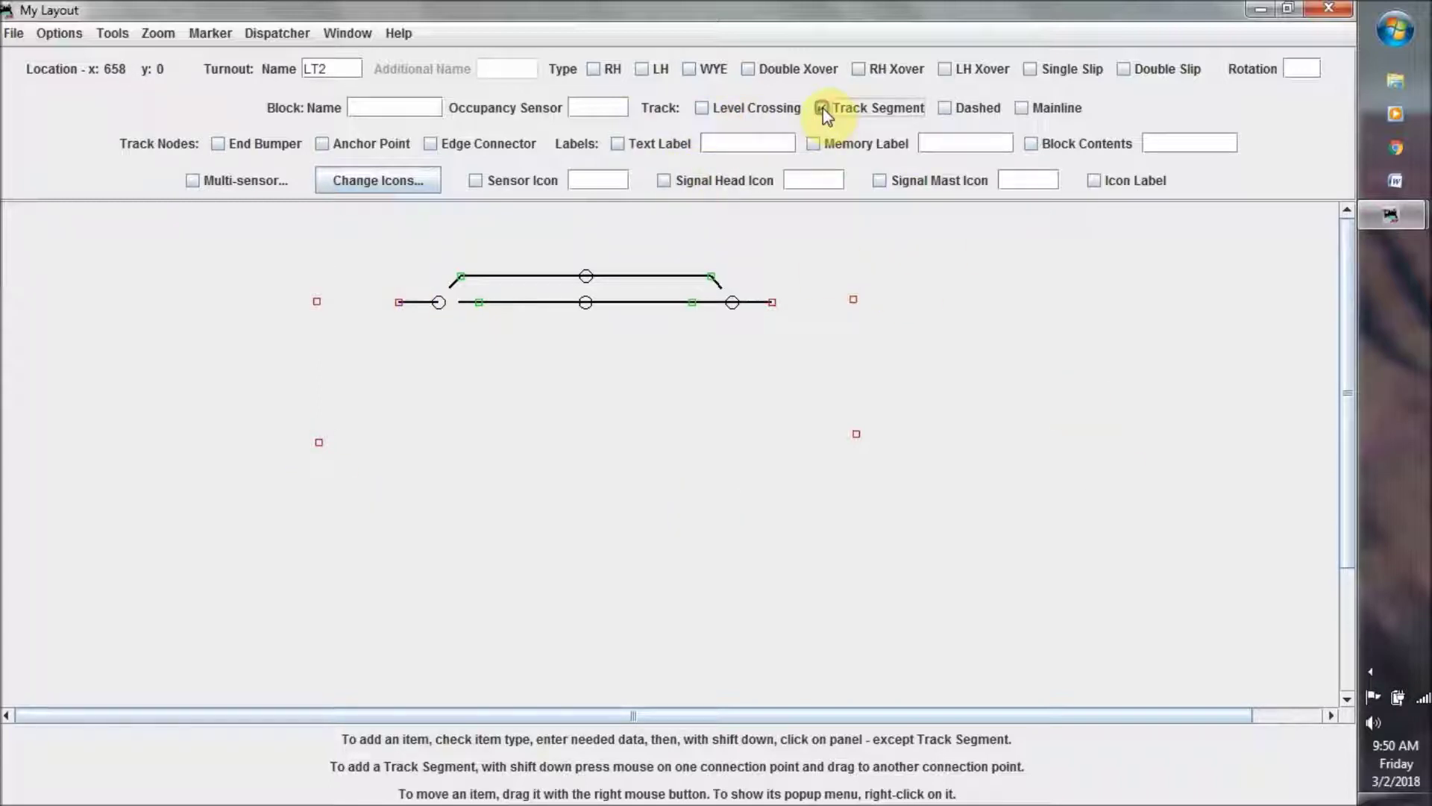
pyautogui.keyDown('shift'); pyautogui.click(399, 302); pyautogui.keyUp('shift')
pyautogui.moveTo(352, 301)
pyautogui.keyDown('shift'); pyautogui.mouseDown()
pyautogui.moveTo(315, 300)
pyautogui.moveTo(318, 442)
pyautogui.moveTo(473, 461)
pyautogui.moveTo(827, 464)
pyautogui.moveTo(857, 434)
pyautogui.mouseUp(); pyautogui.keyUp('shift')
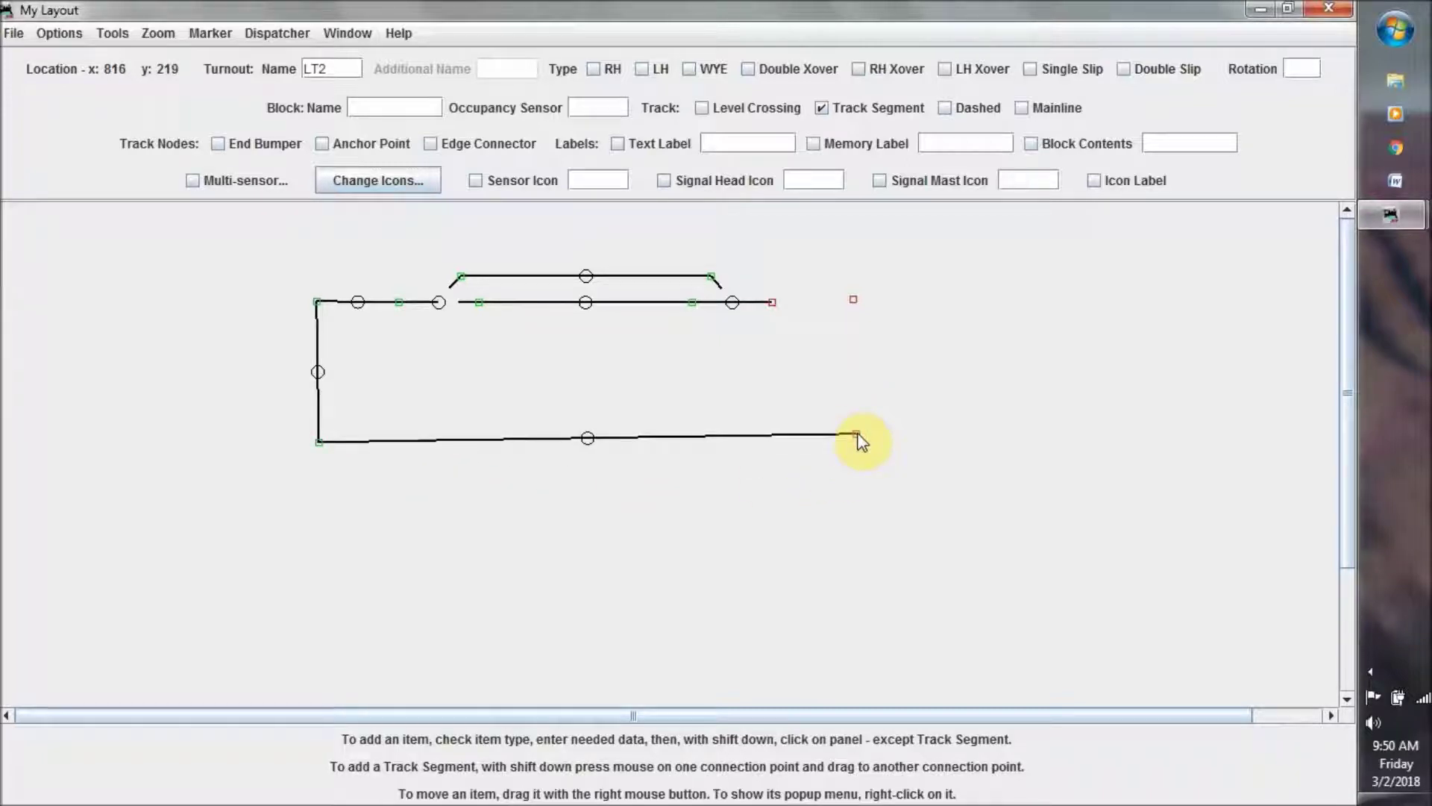
pyautogui.keyDown('shift'); pyautogui.moveTo(857, 434); pyautogui.dragTo(852, 300); pyautogui.keyUp('shift')
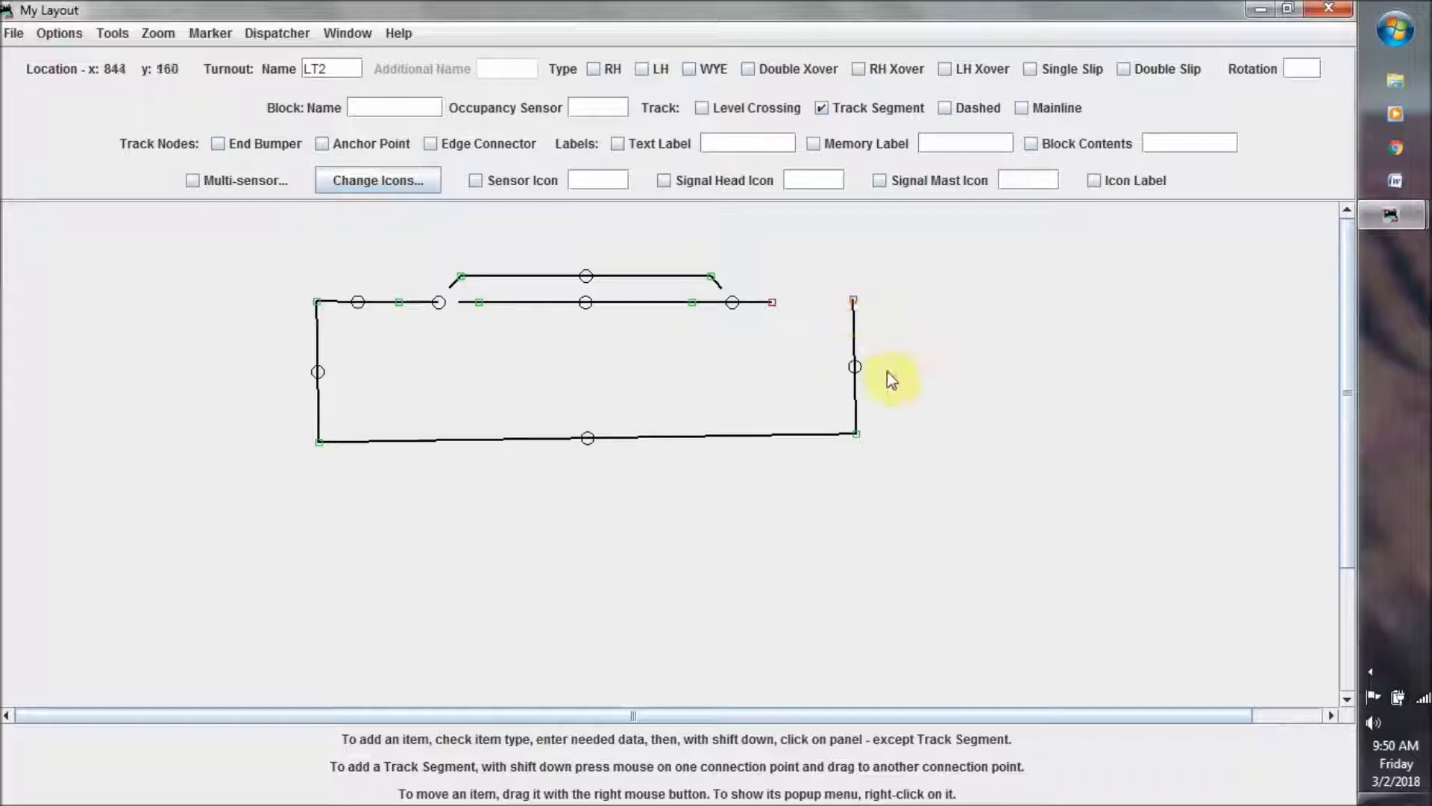
pyautogui.keyDown('shift'); pyautogui.moveTo(853, 300); pyautogui.dragTo(772, 302); pyautogui.keyUp('shift')
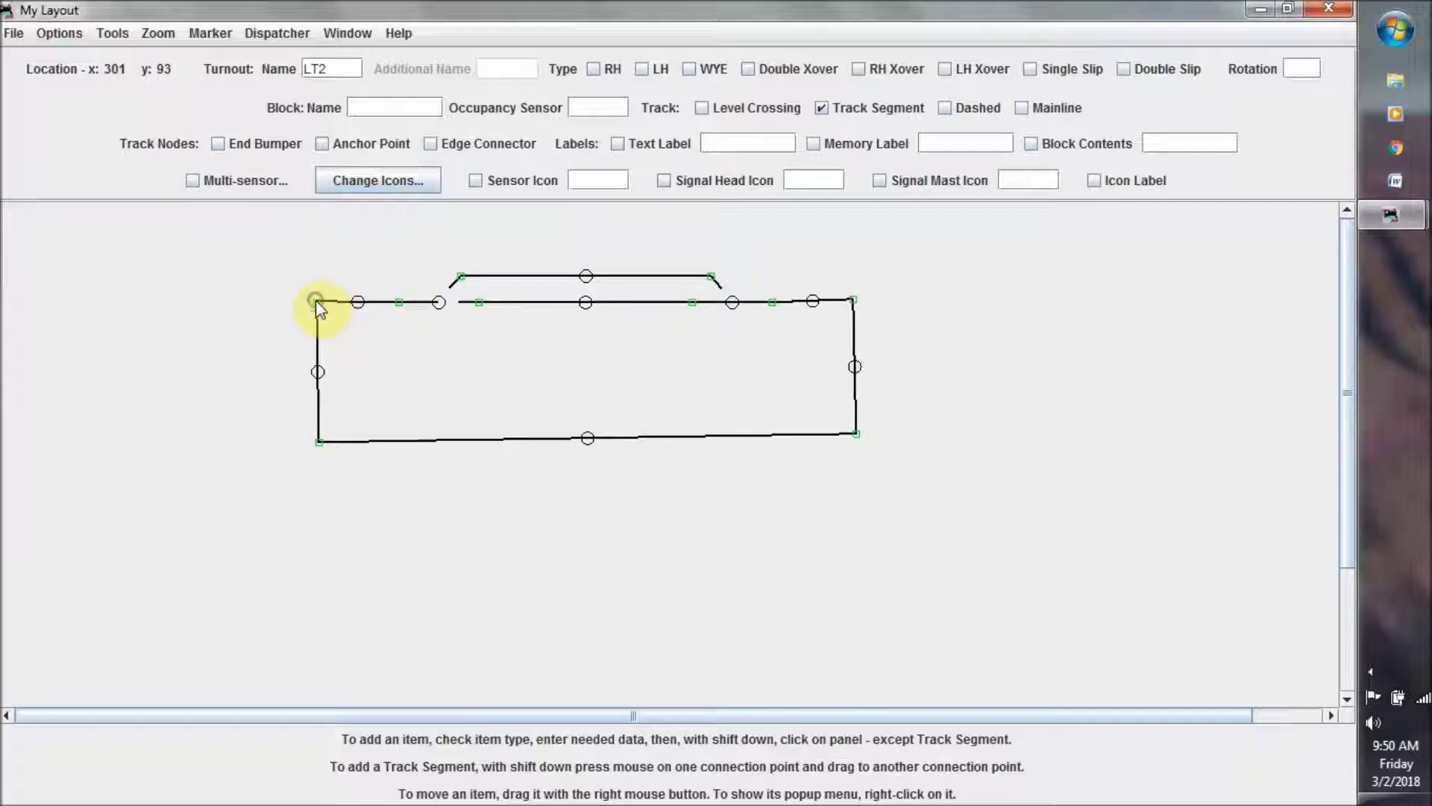
# - Align the four corner anchor points so the loop's segments run straight horizontally and vertically
pyautogui.moveTo(319, 301); pyautogui.dragTo(316, 300)
pyautogui.moveTo(852, 301); pyautogui.dragTo(858, 306)
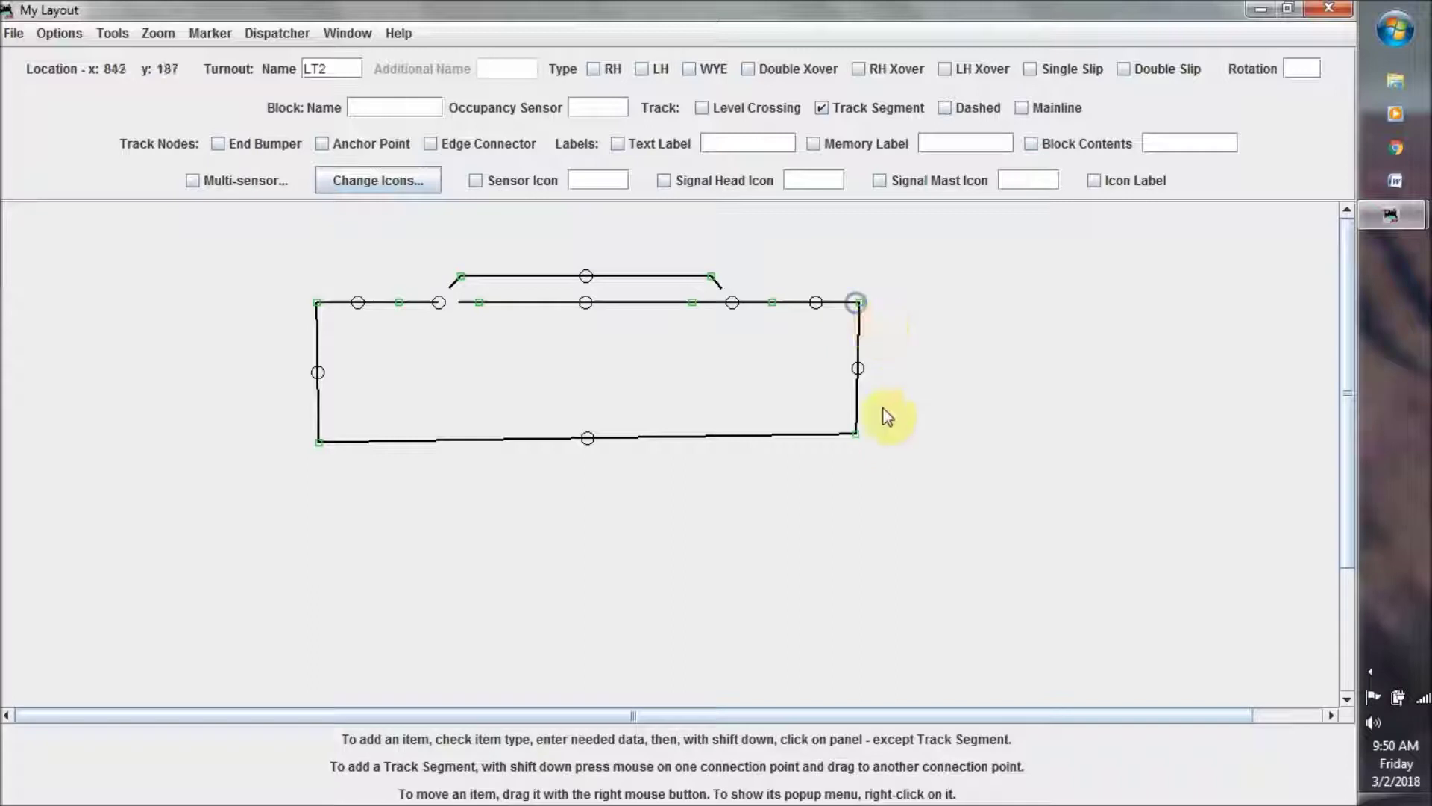
pyautogui.moveTo(857, 433); pyautogui.dragTo(861, 434)
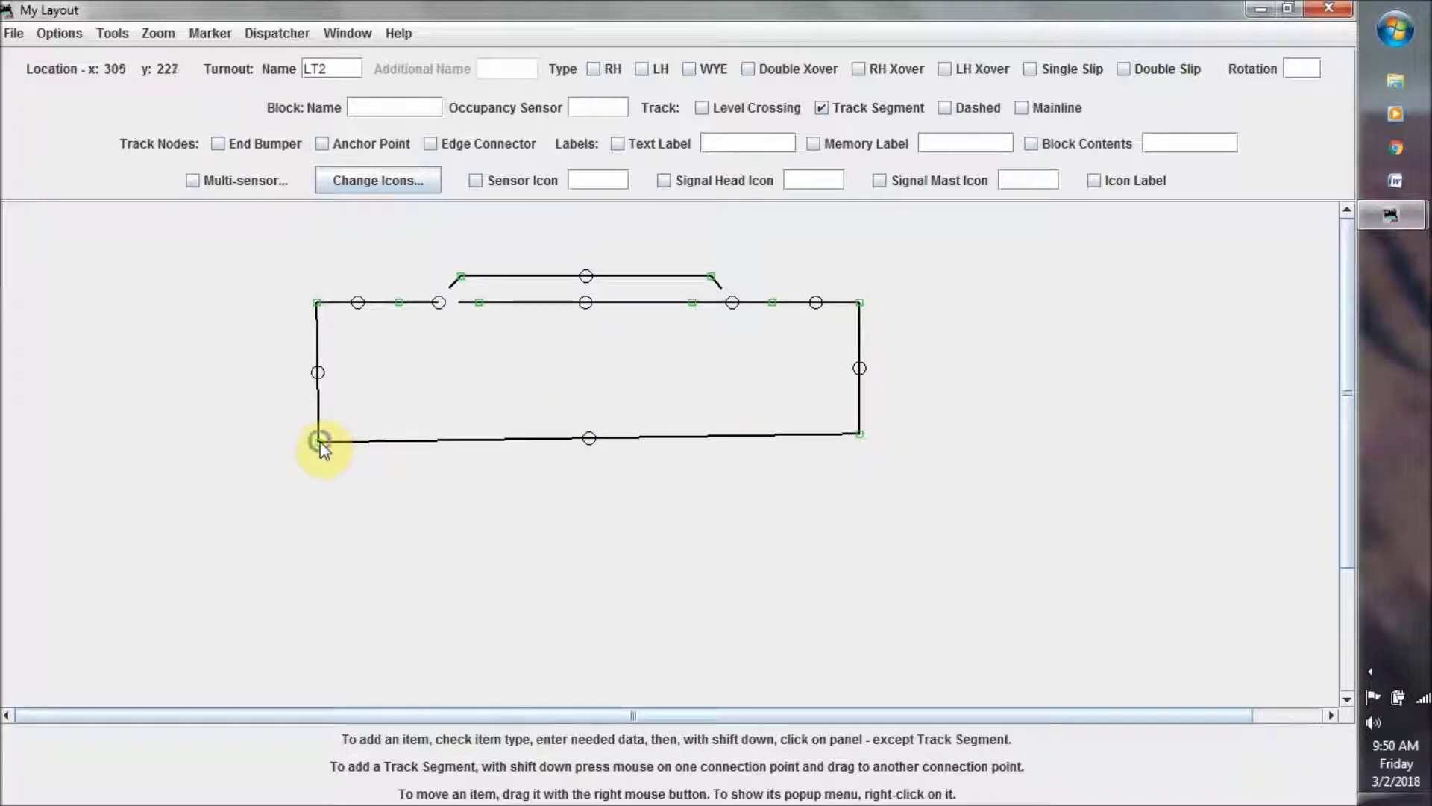
pyautogui.moveTo(318, 441); pyautogui.dragTo(316, 435)
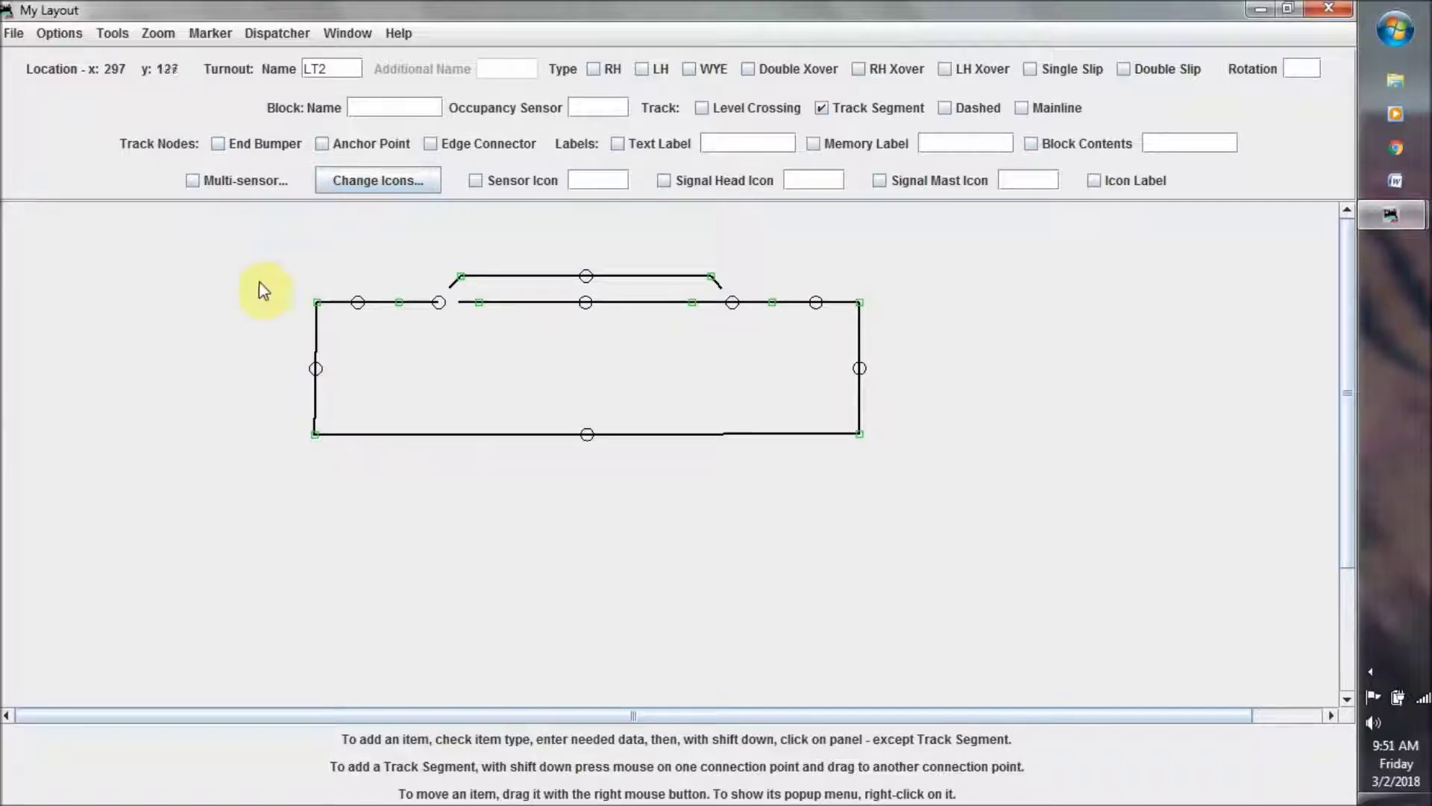
pyautogui.moveTo(317, 302); pyautogui.dragTo(316, 302)
pyautogui.moveTo(317, 303); pyautogui.dragTo(314, 305)
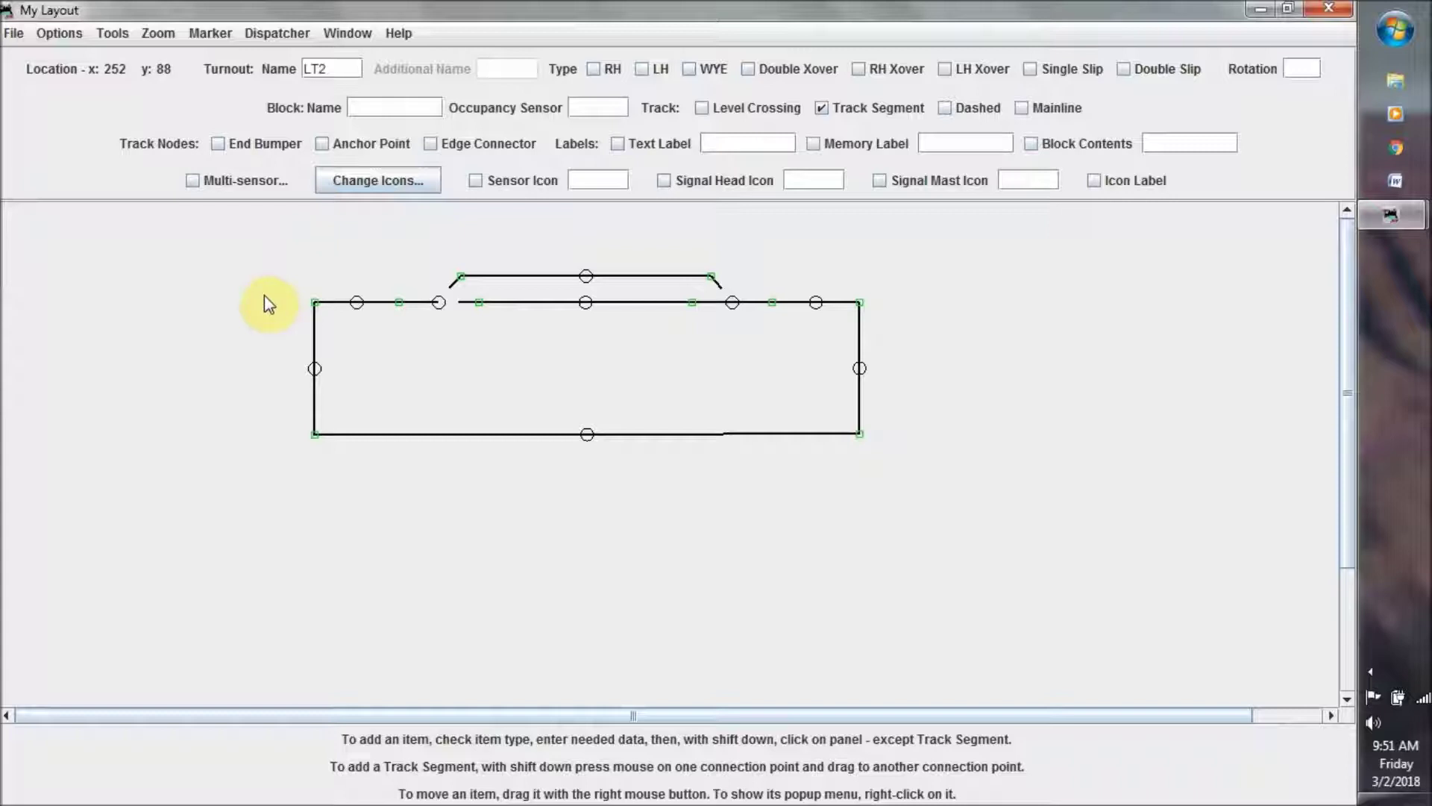
# - Change the two vertical end segments of the loop to the Circle shape
pyautogui.rightClick(315, 368)
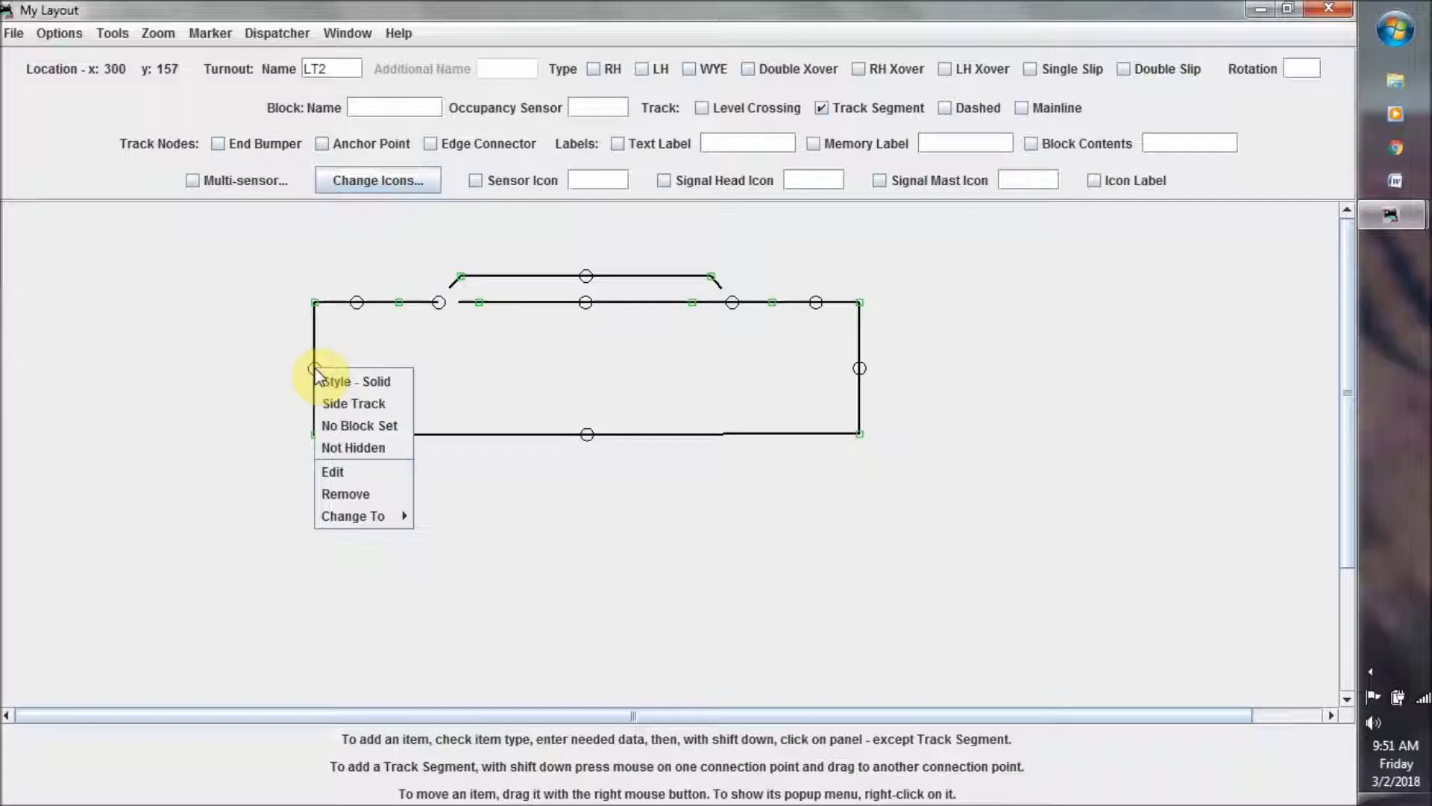
pyautogui.moveTo(357, 517)
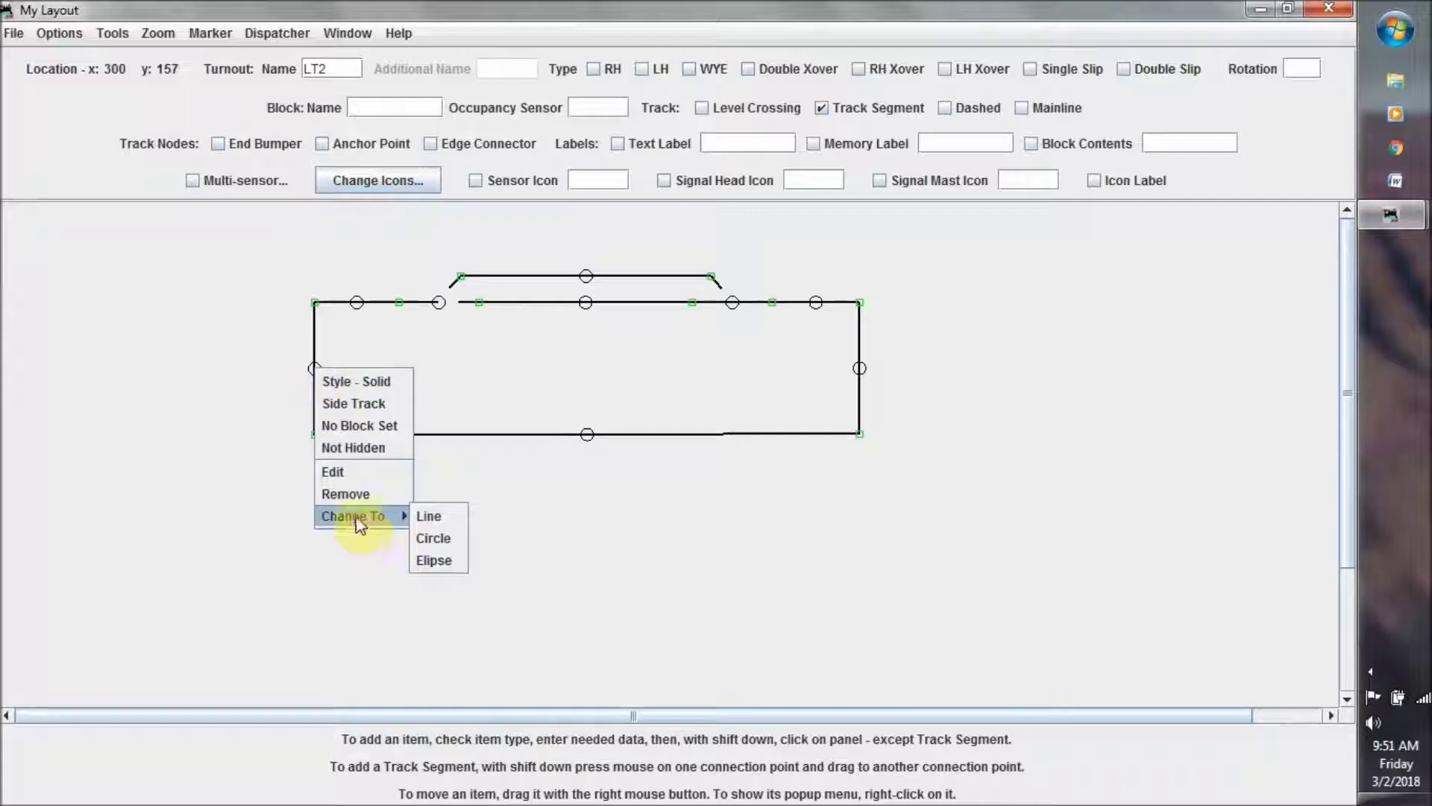
pyautogui.click(442, 540)
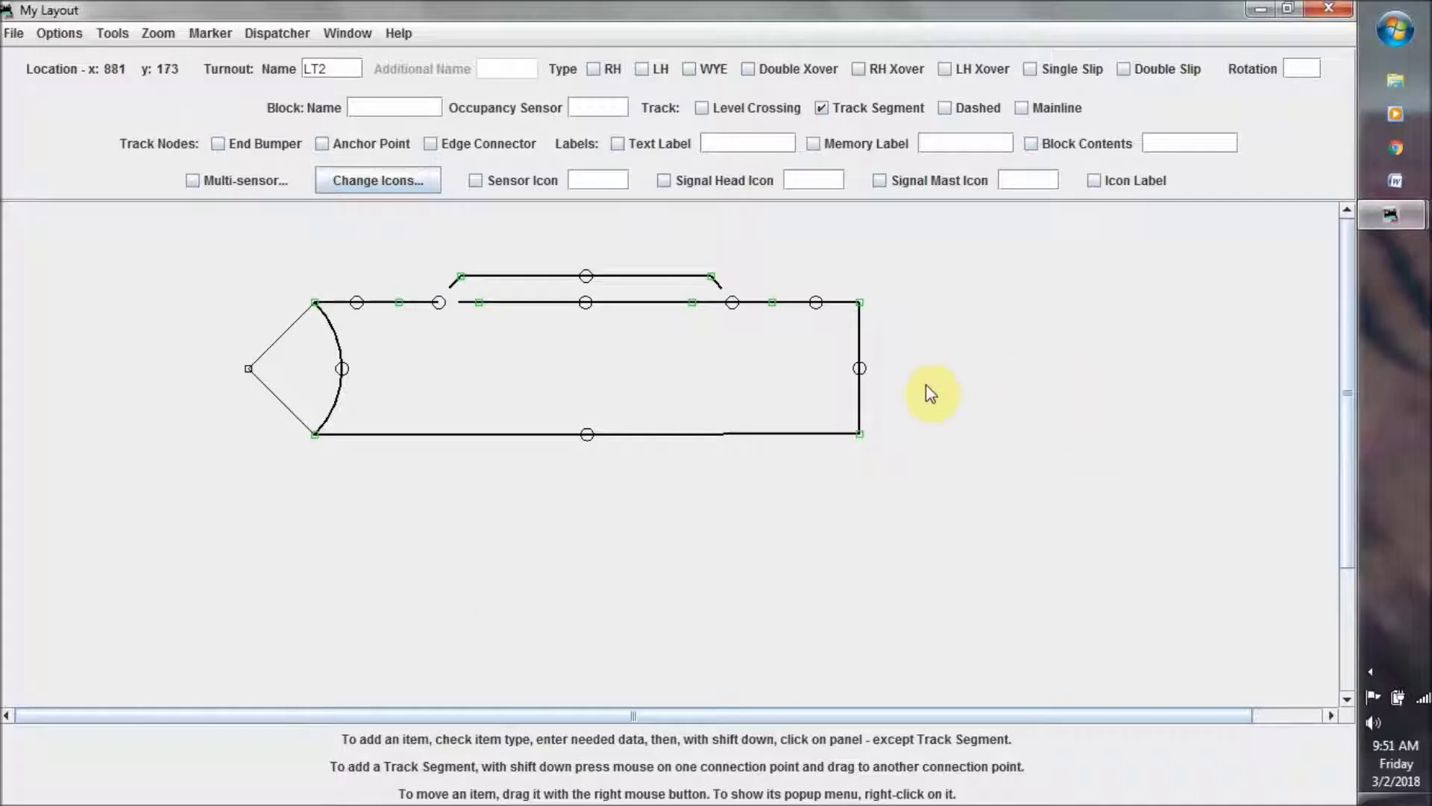
pyautogui.rightClick(860, 369)
pyautogui.moveTo(925, 517)
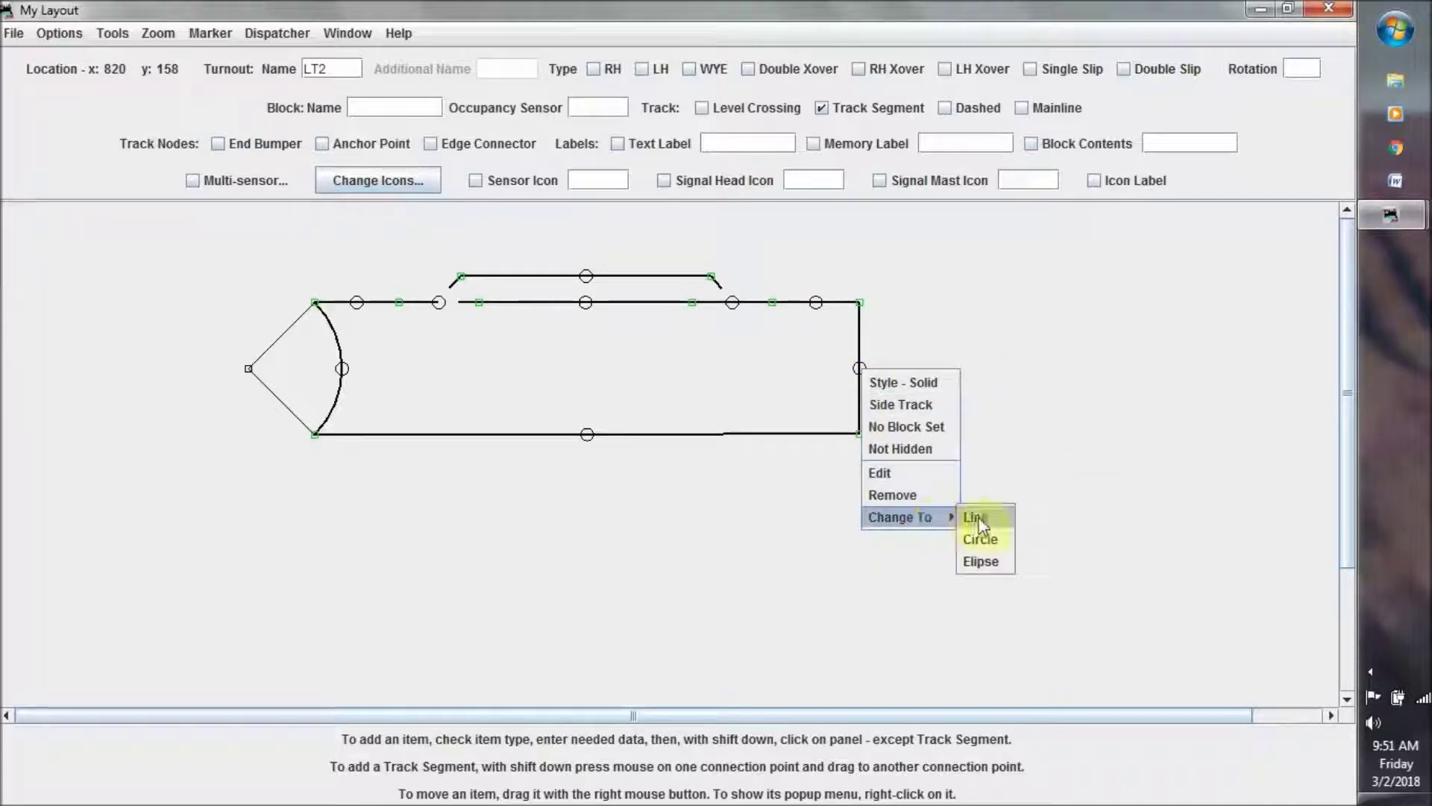
pyautogui.click(1000, 540)
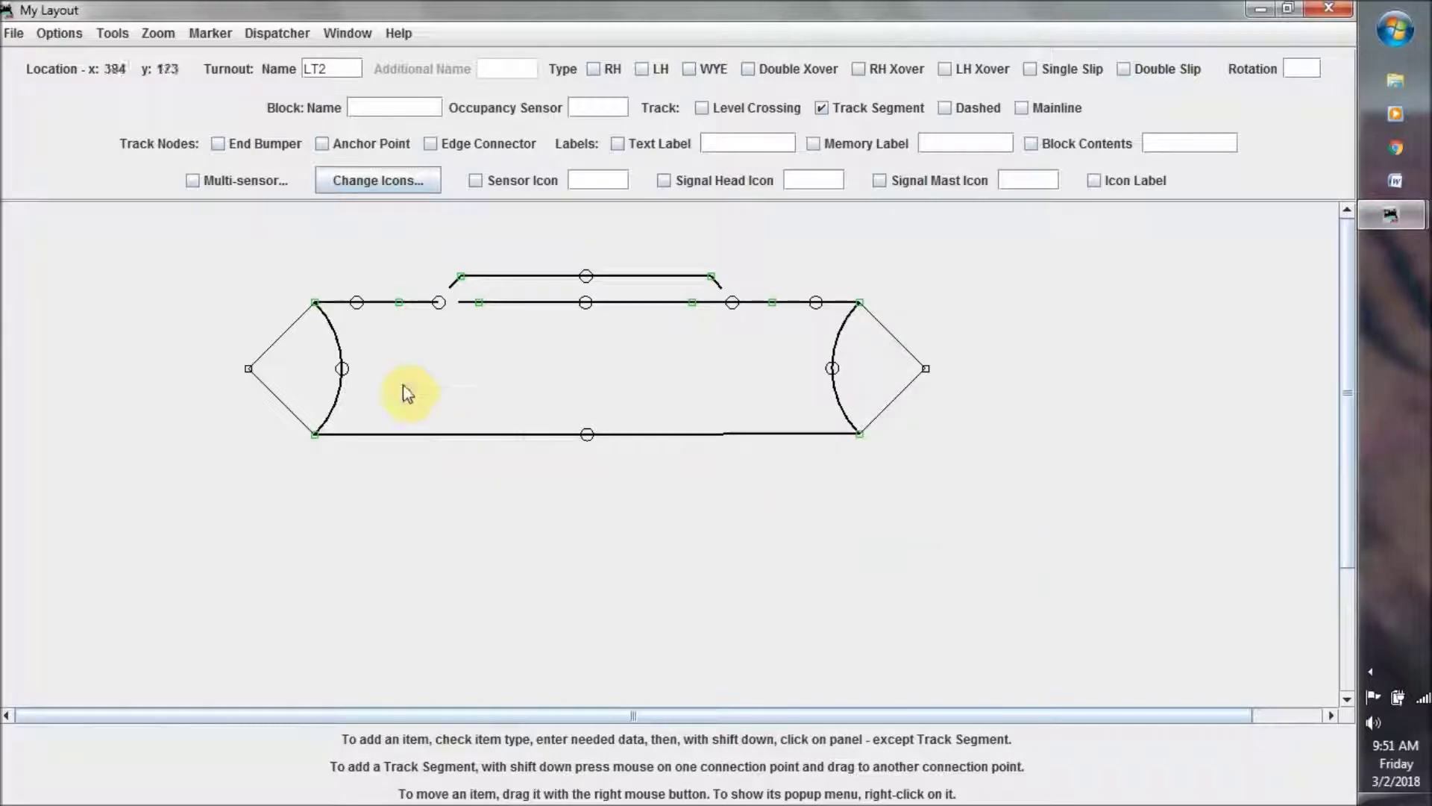
# - Flip the angle of both end arcs so they bulge outward, and move their centre handles in line with the anchor points to form semicircles
pyautogui.rightClick(343, 369)
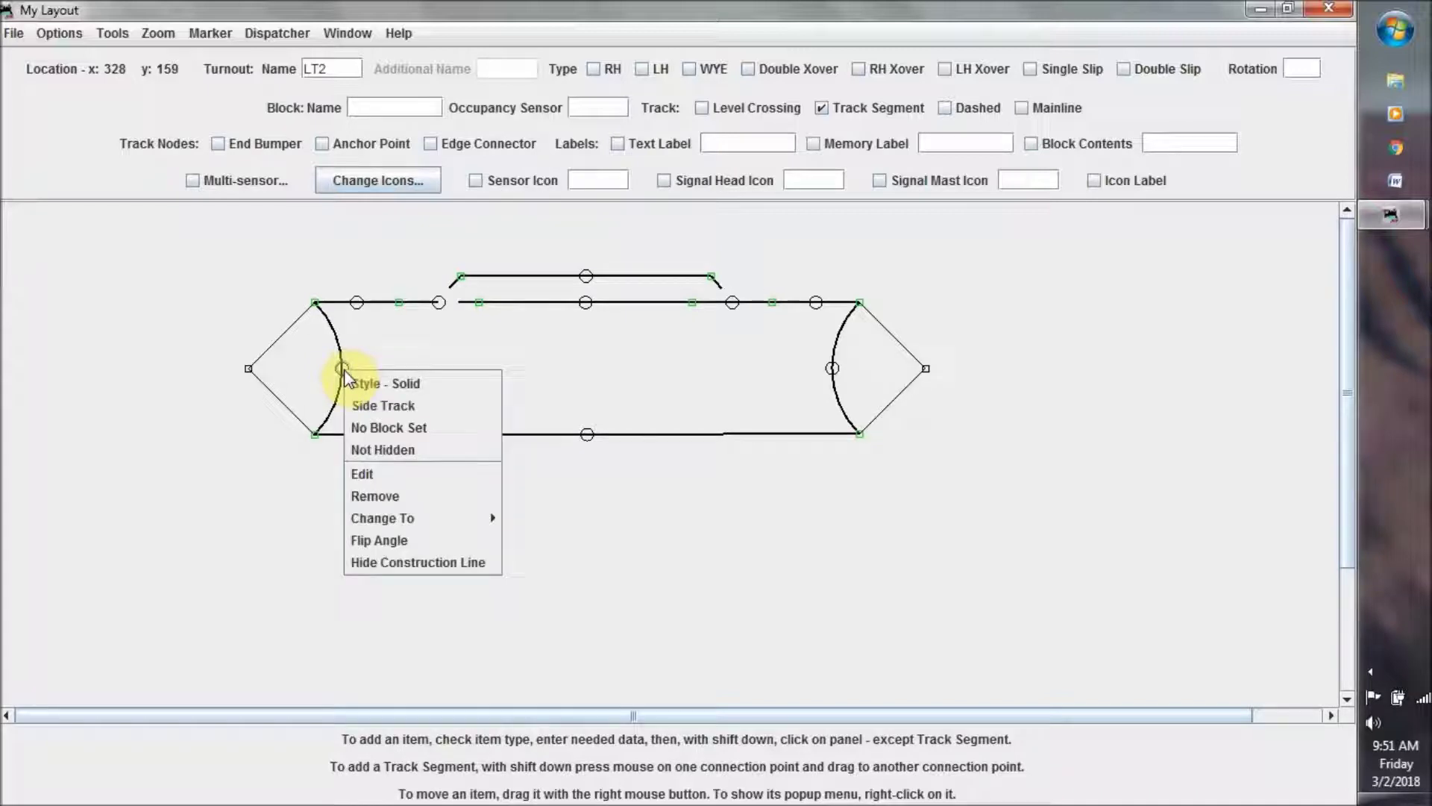
pyautogui.click(407, 543)
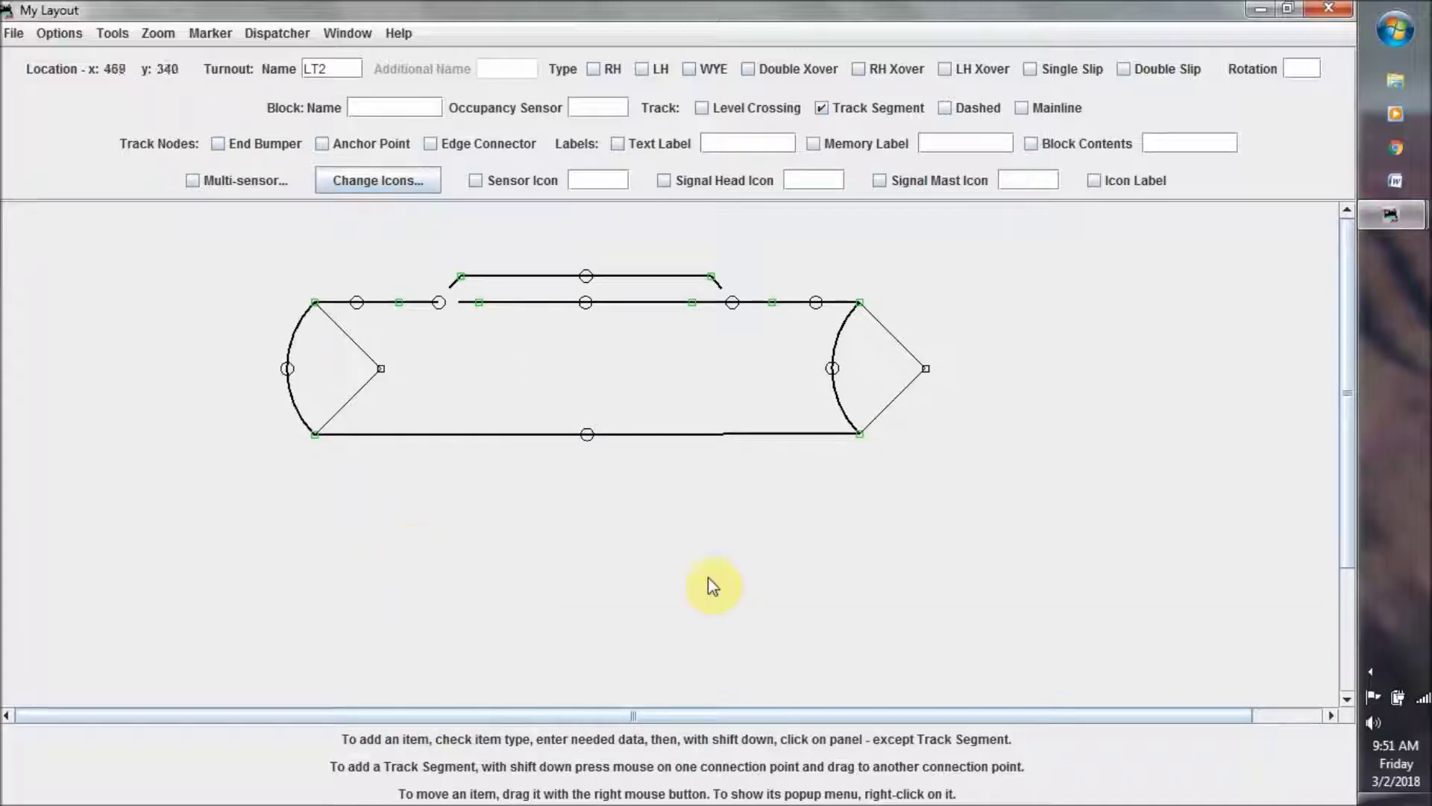
pyautogui.rightClick(831, 368)
pyautogui.click(858, 537)
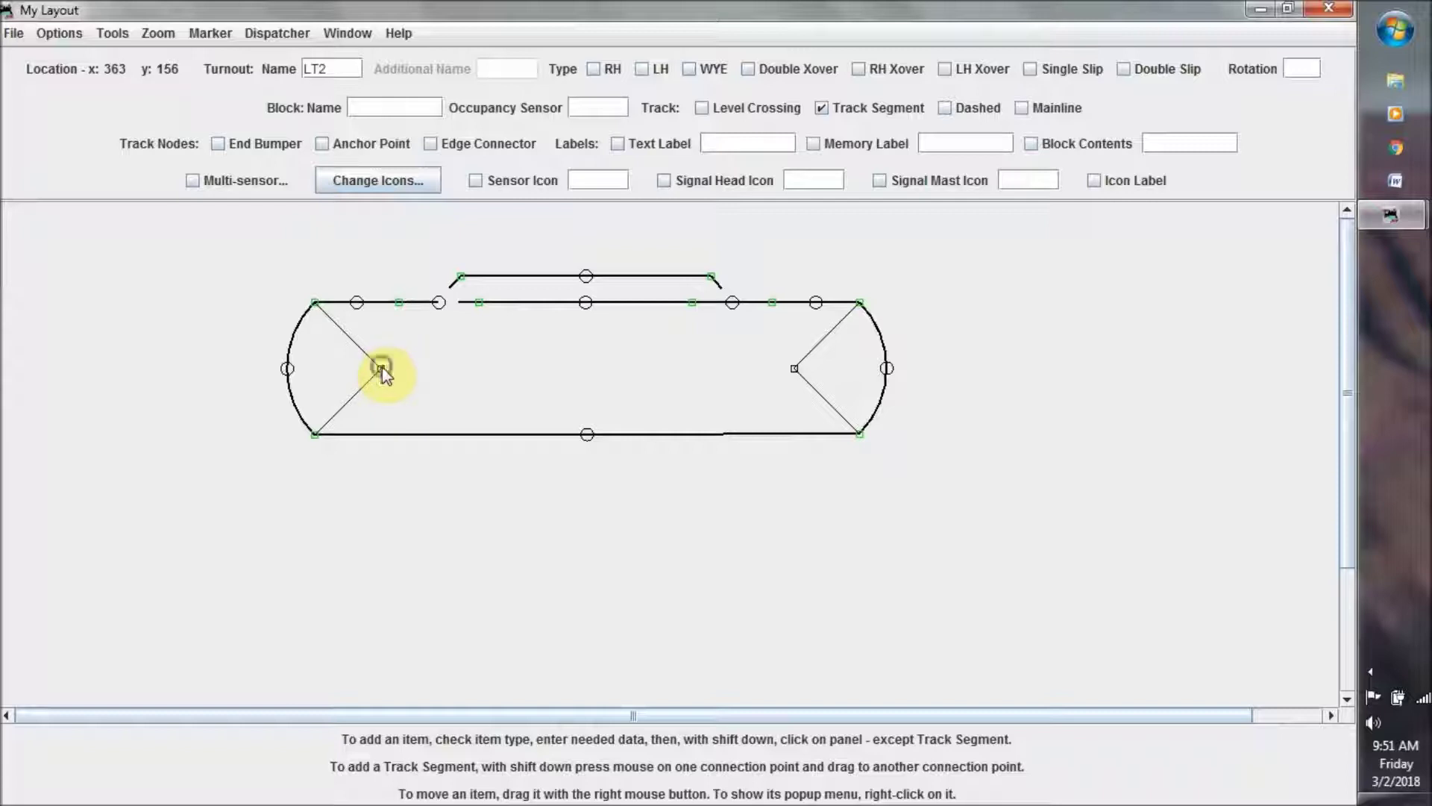
pyautogui.moveTo(355, 373); pyautogui.dragTo(319, 369)
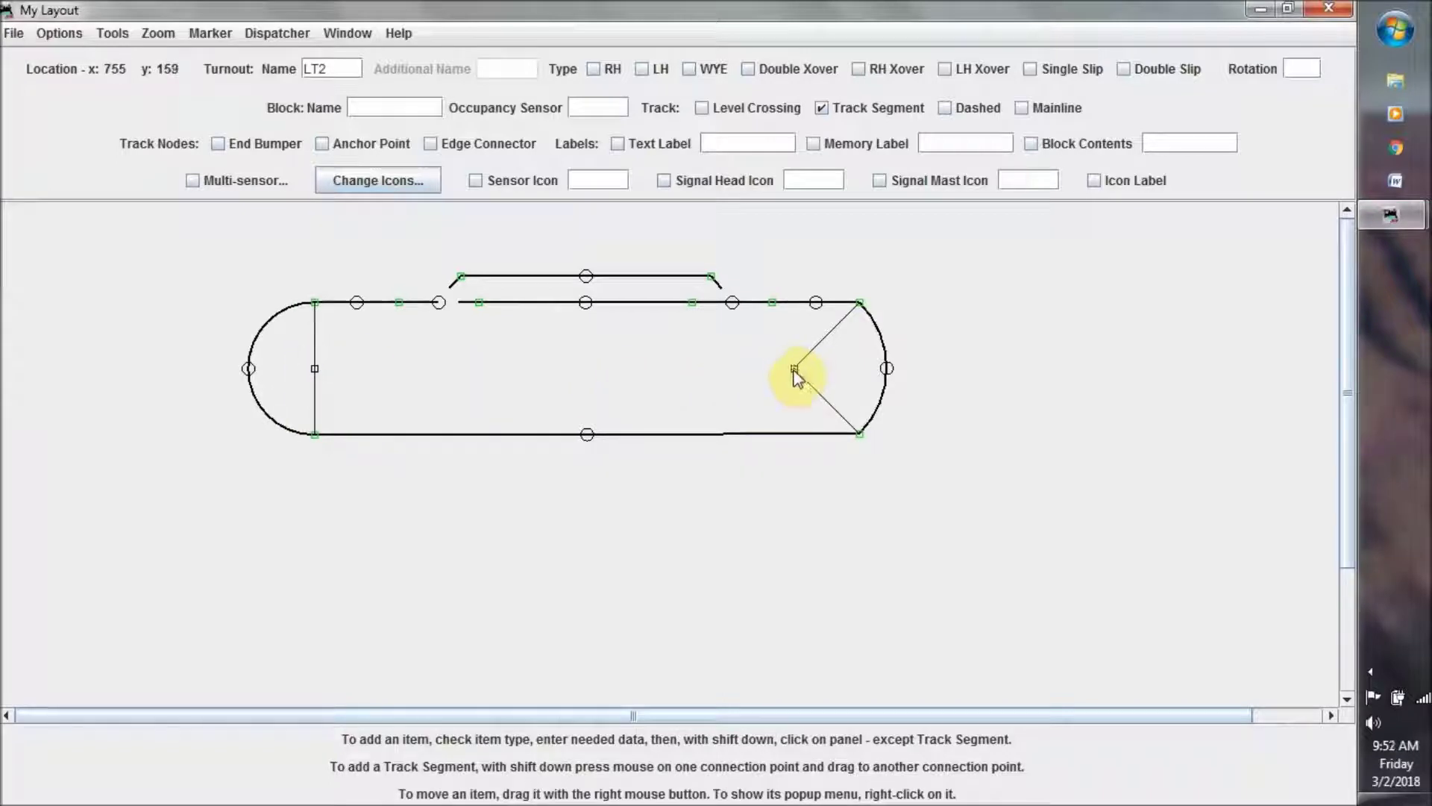
pyautogui.moveTo(794, 370); pyautogui.dragTo(859, 367)
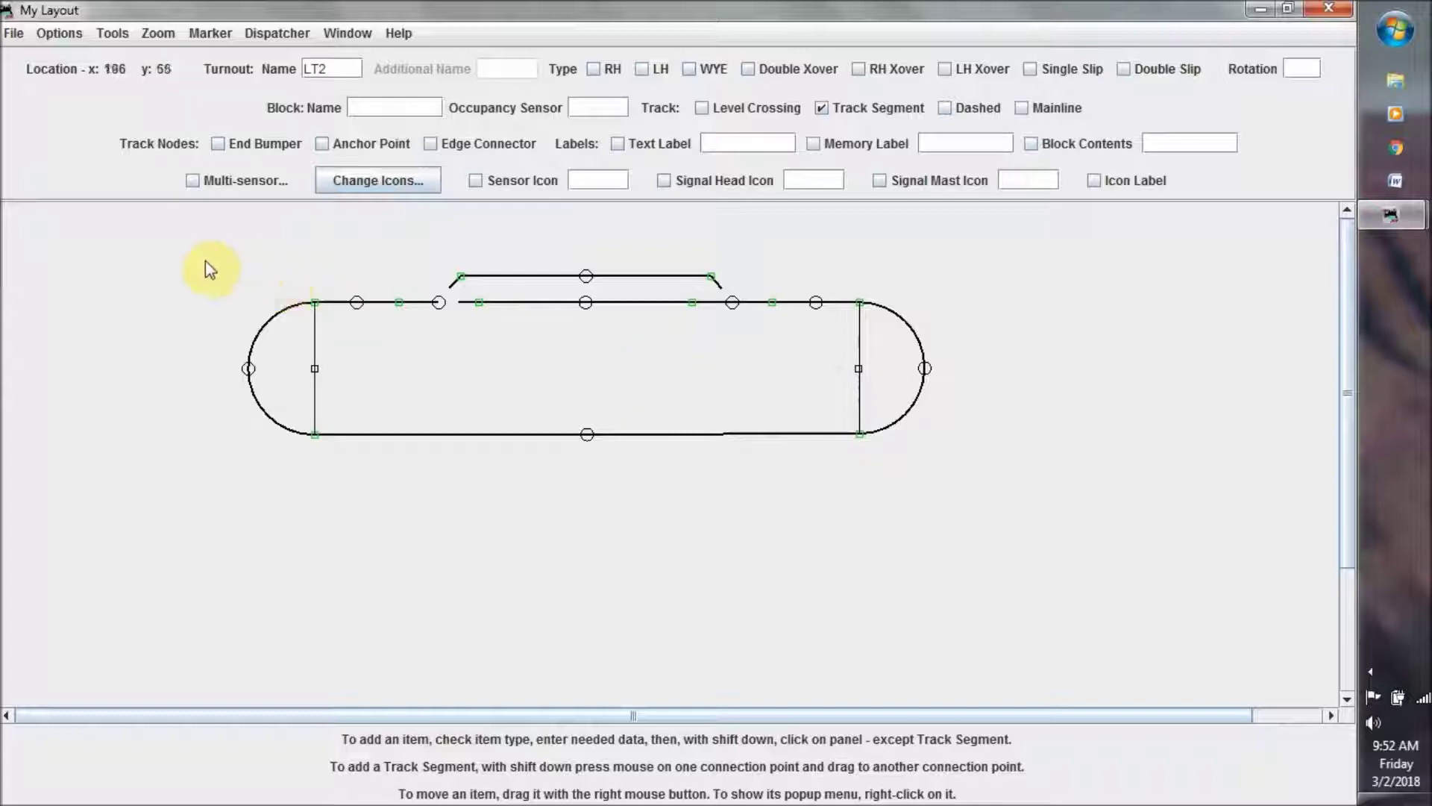
# - Save the panels as DEMO LAYOUT in the My_JMRI_Railroad folder
pyautogui.click(15, 36)
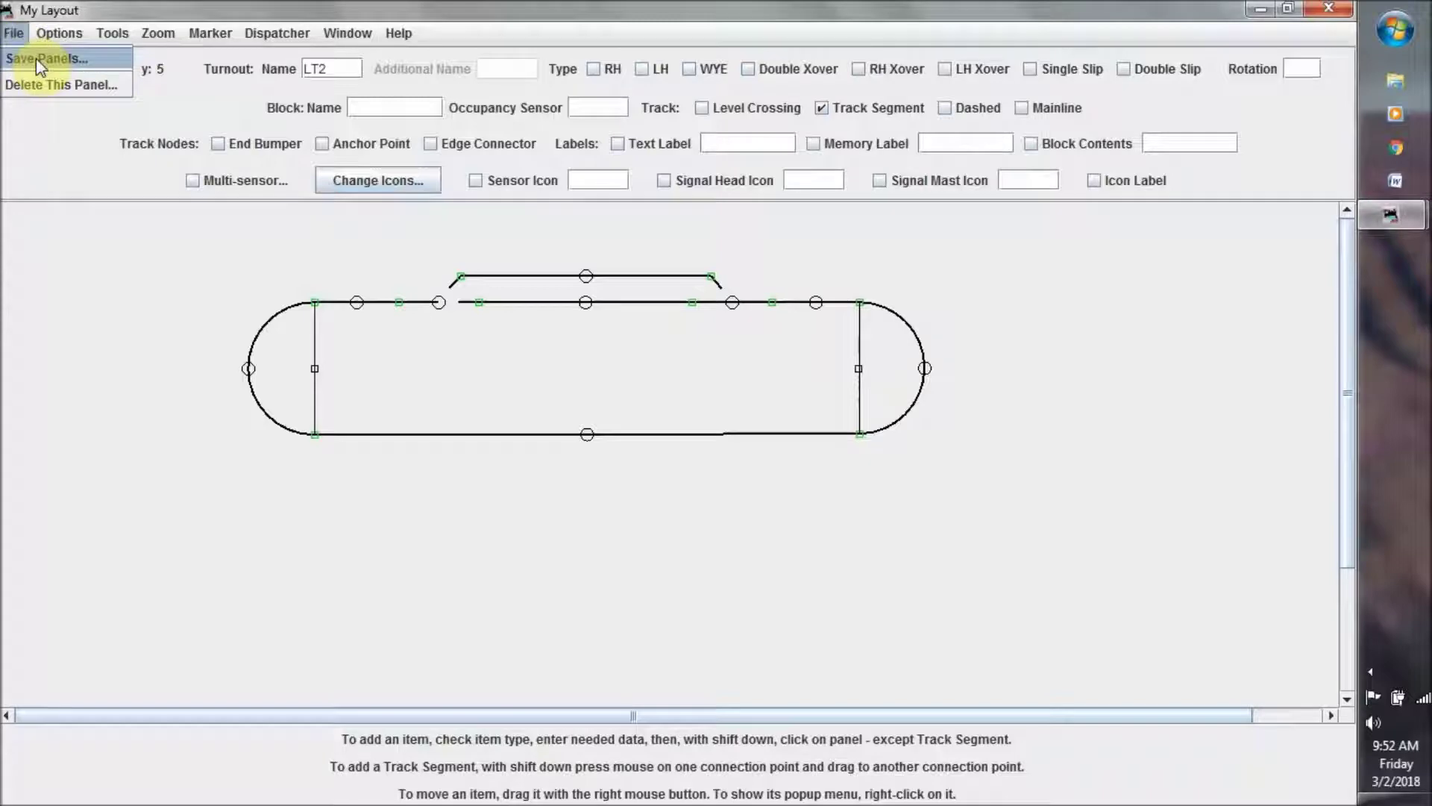
pyautogui.click(36, 58)
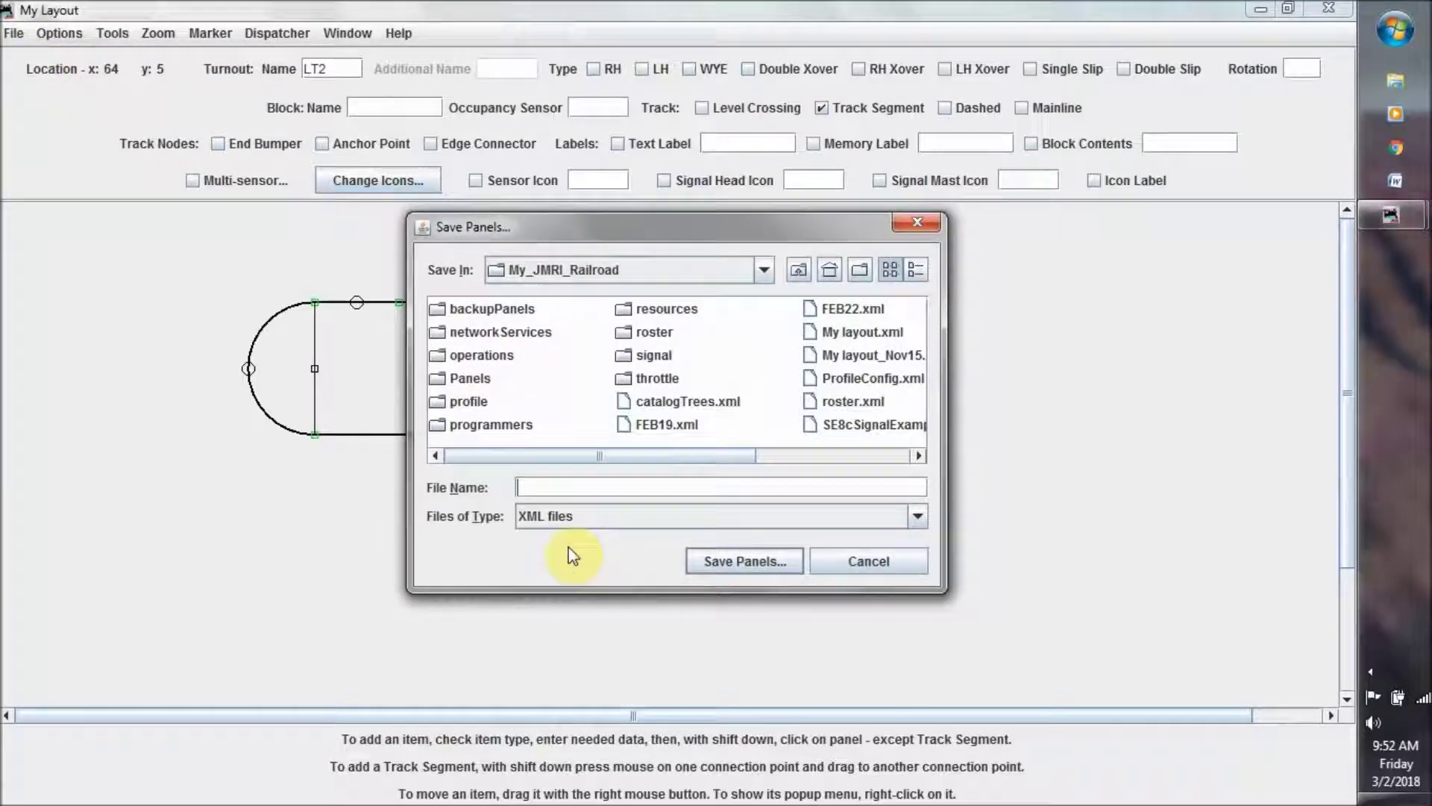
pyautogui.click(629, 487)
pyautogui.write('DEMO')
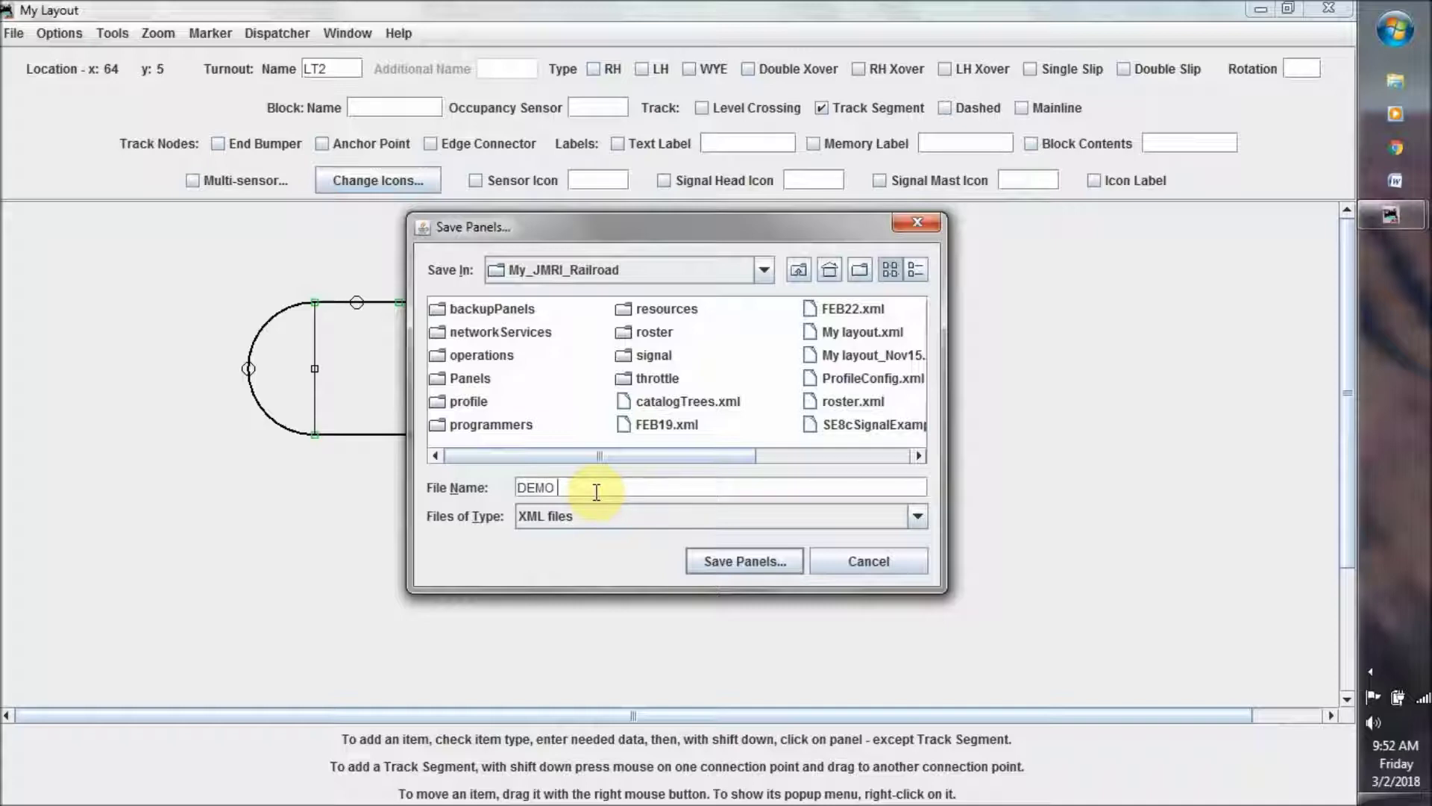
pyautogui.write(' LAYOUT')
pyautogui.click(757, 564)
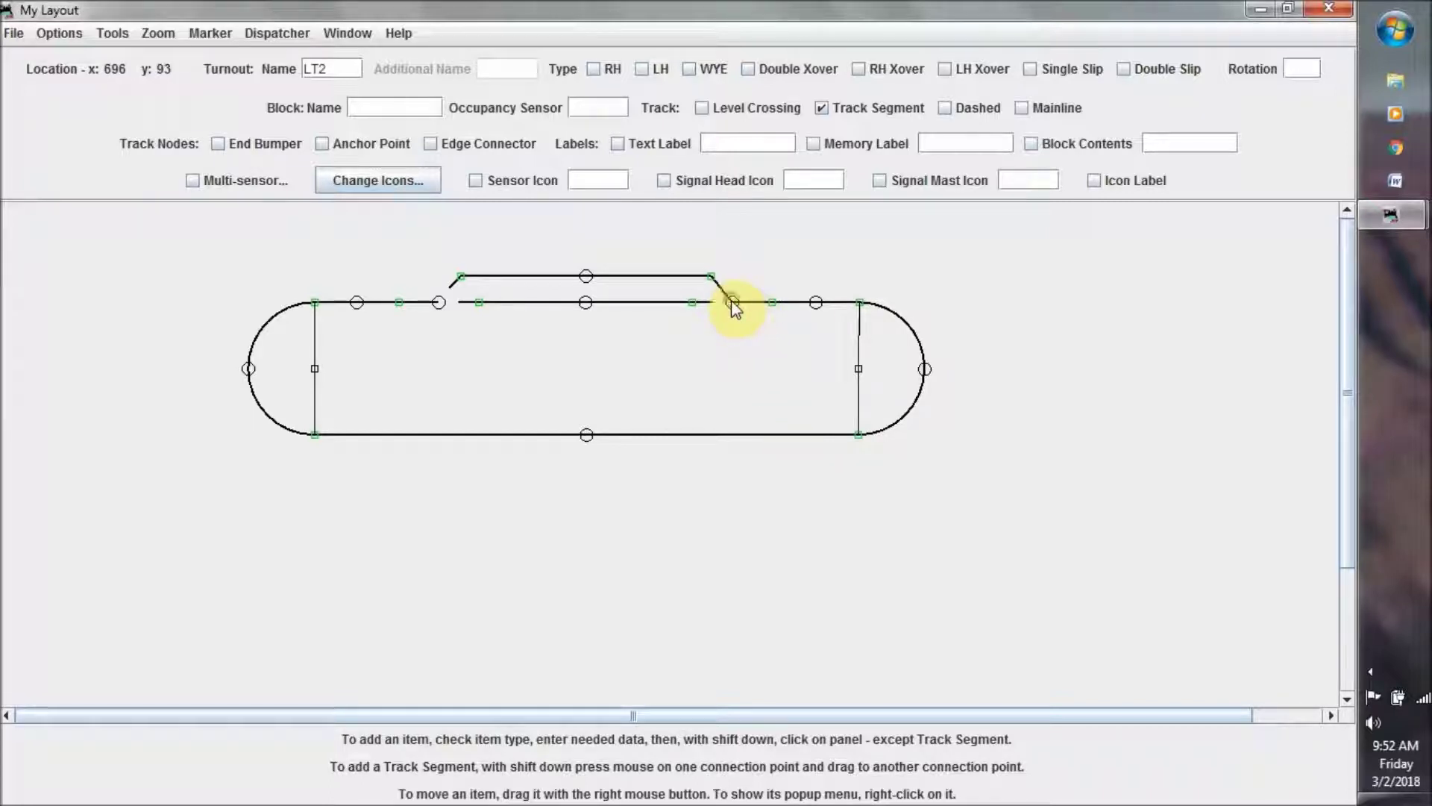
# - Operate turnouts LT1 and LT2 on the completed loop to test switching between their routes
pyautogui.click(439, 302)
pyautogui.click(441, 304)
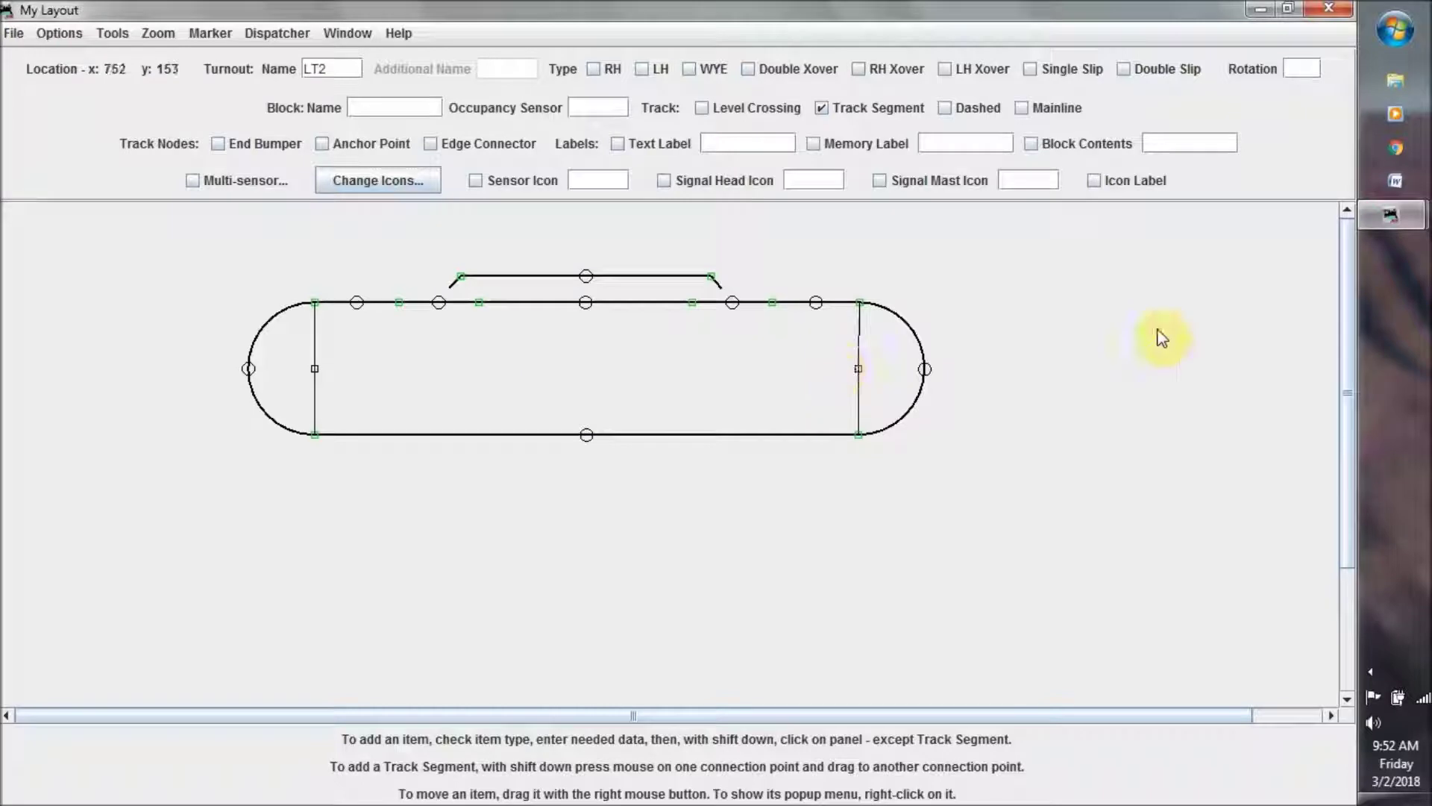